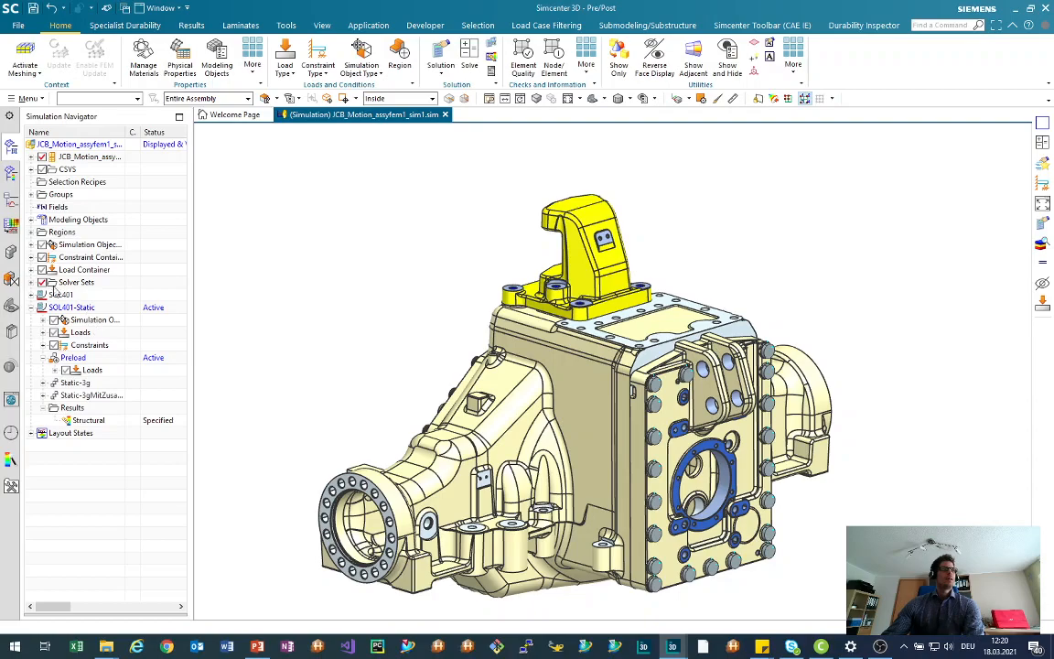
Open the SOL401-Static structural results and plot the nodal displacement for Increment 1 of the Static-3gMitZusatzgewicht subcase
double_click(96, 420)
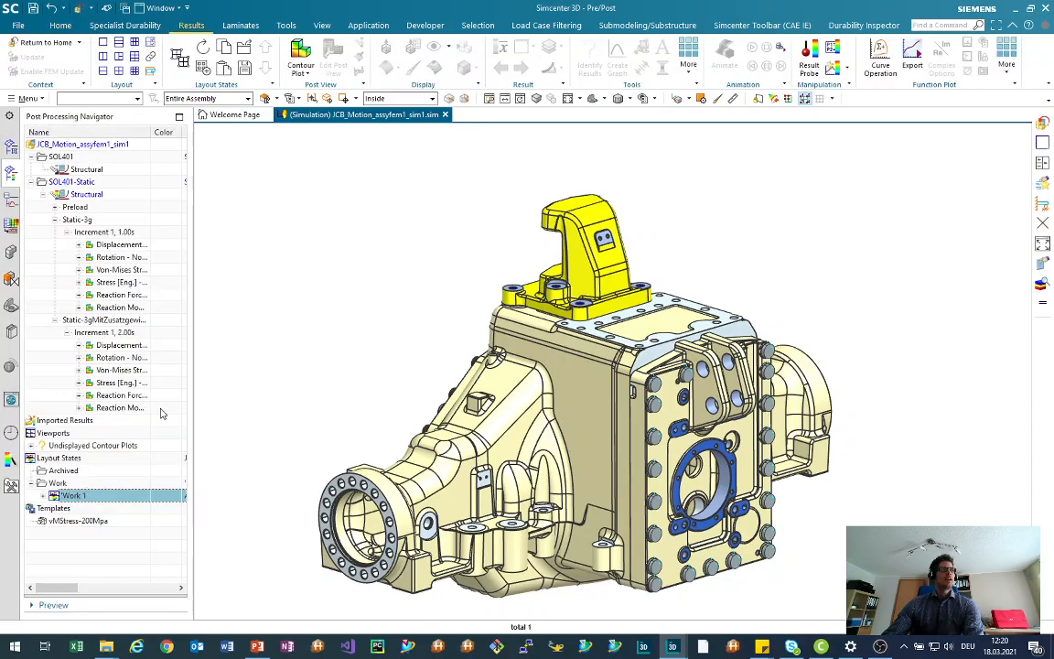
double_click(120, 345)
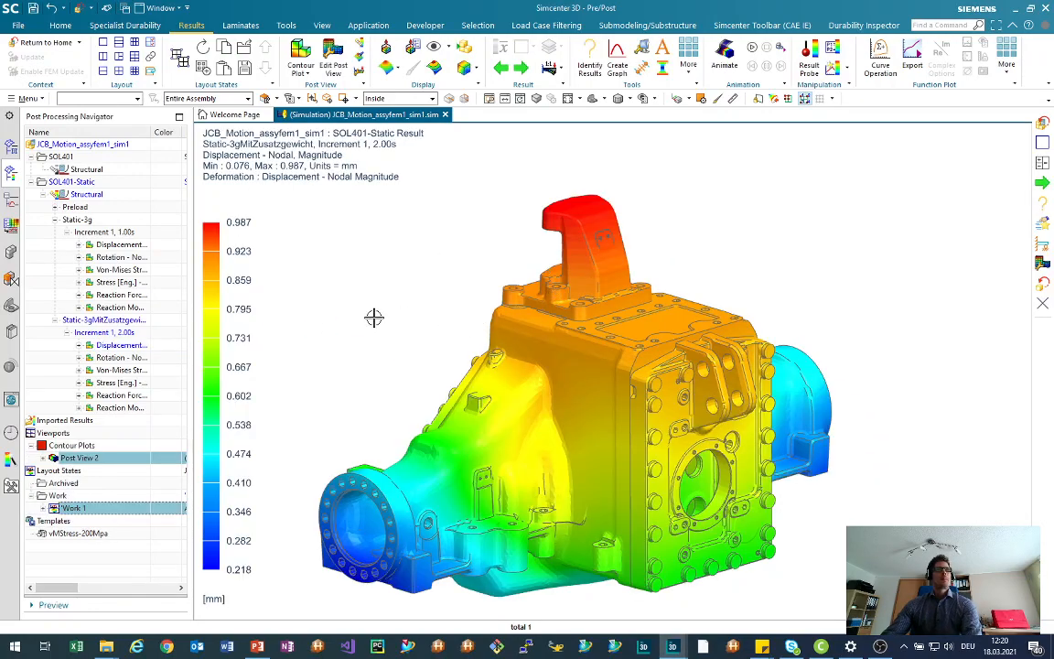
scroll(425, 296, down, 1)
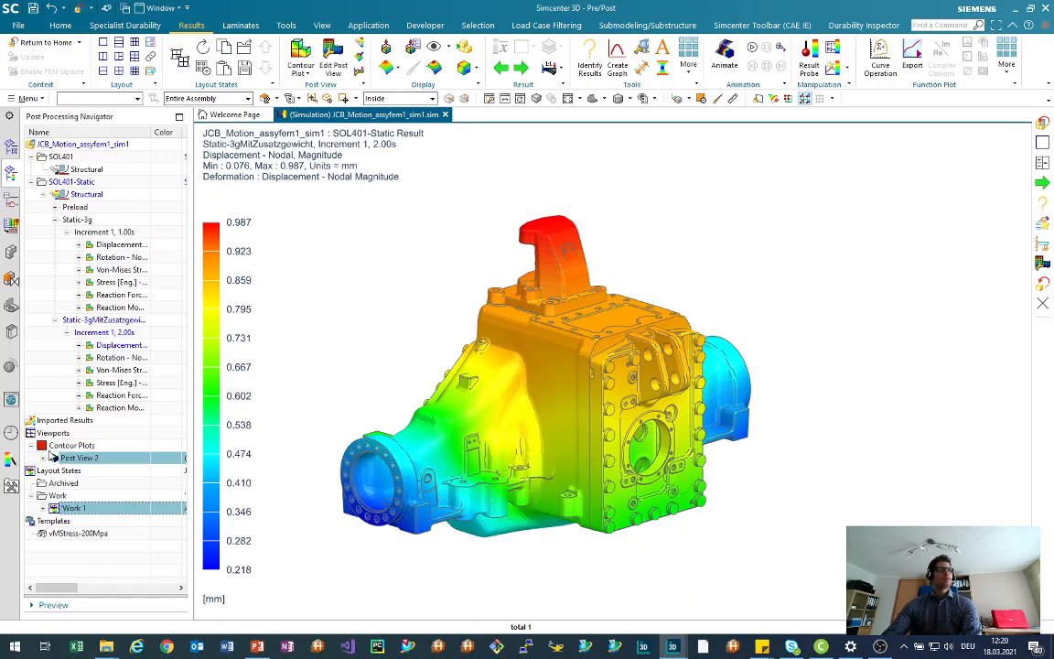
Expand the assembly components under Post View 2 and view the displacement plot with the 1D elements shown
click(42, 458)
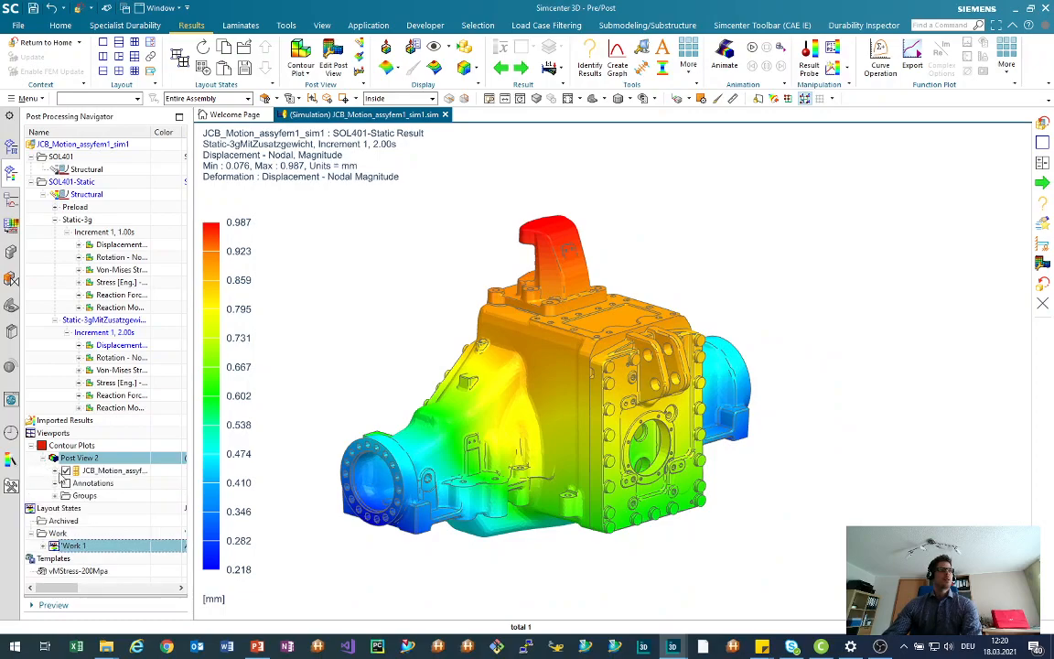
click(54, 471)
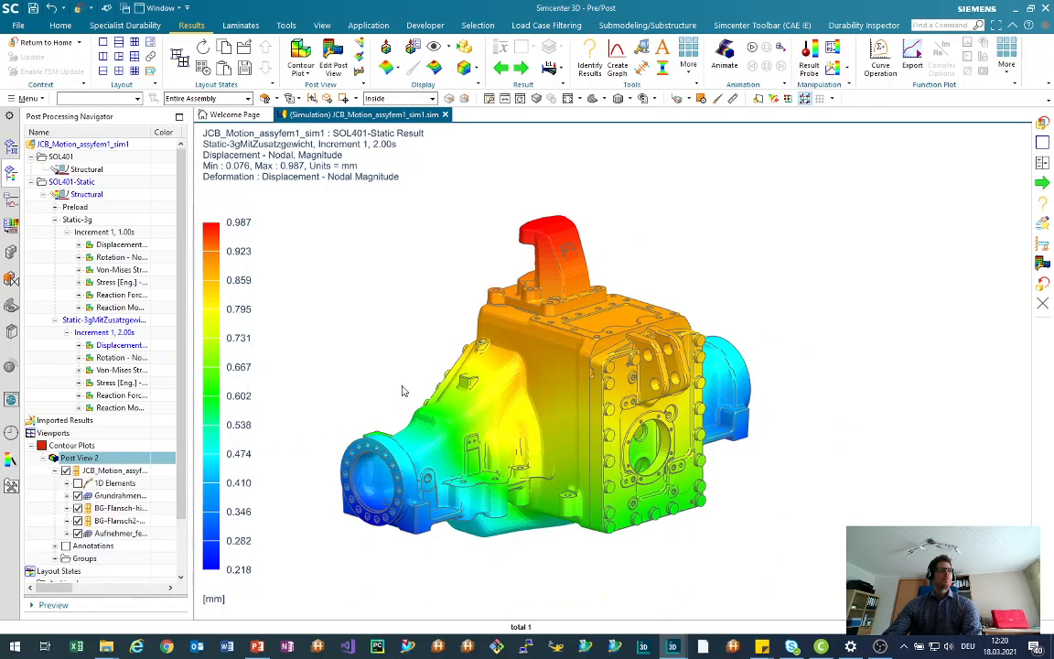
scroll(379, 459, down, 1)
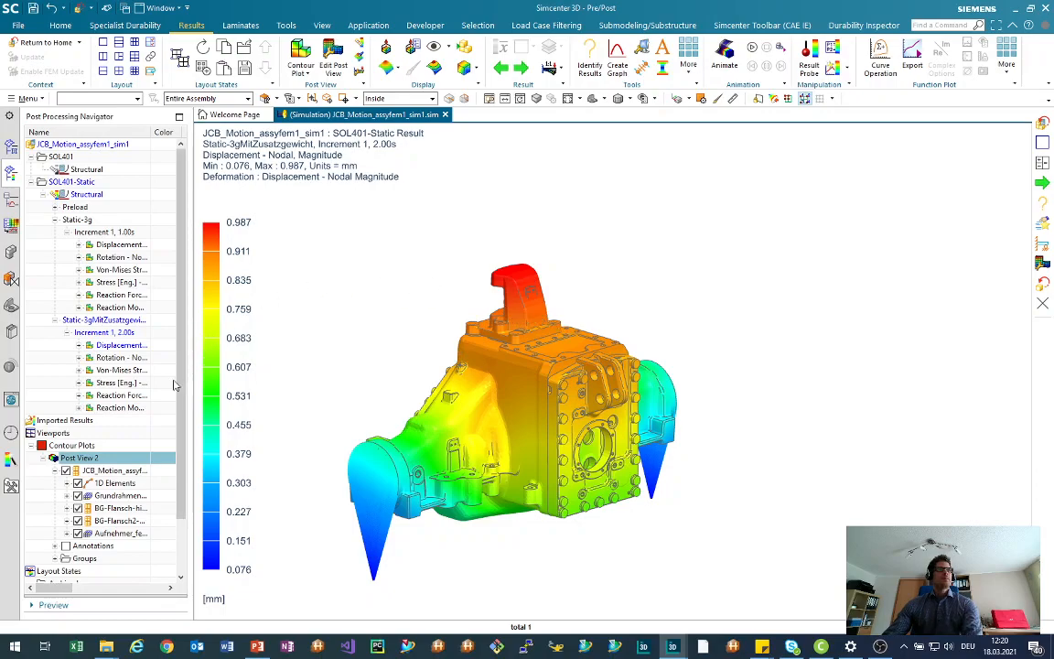
scroll(142, 462, down, 2)
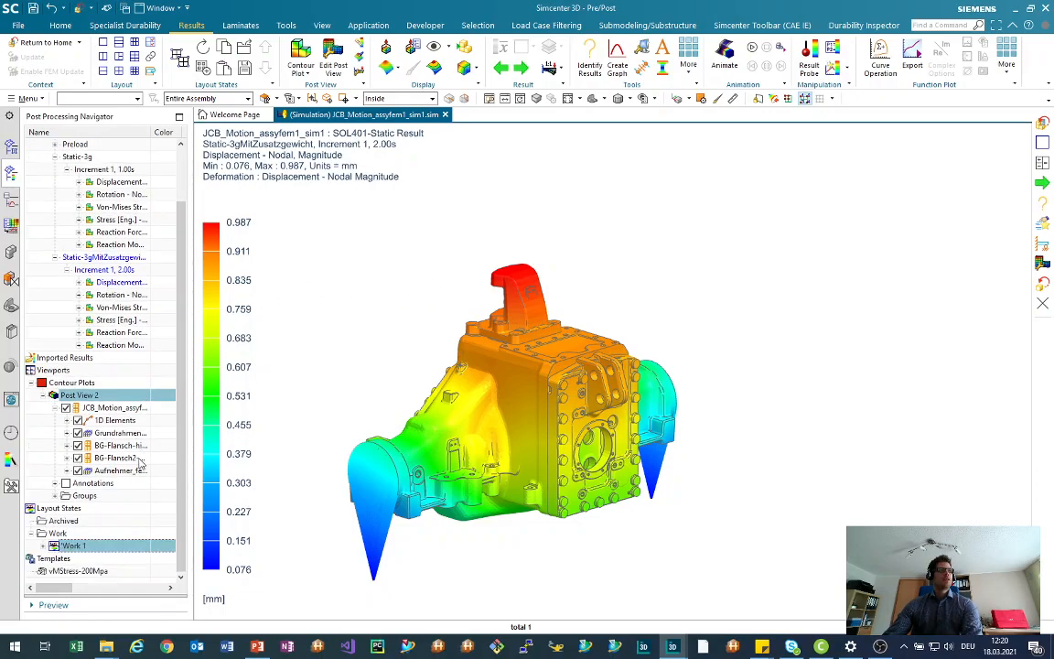
Apply the vMStress-200Mpa template to the post view and examine the stress hotspot on the housing's fillet
click(74, 573)
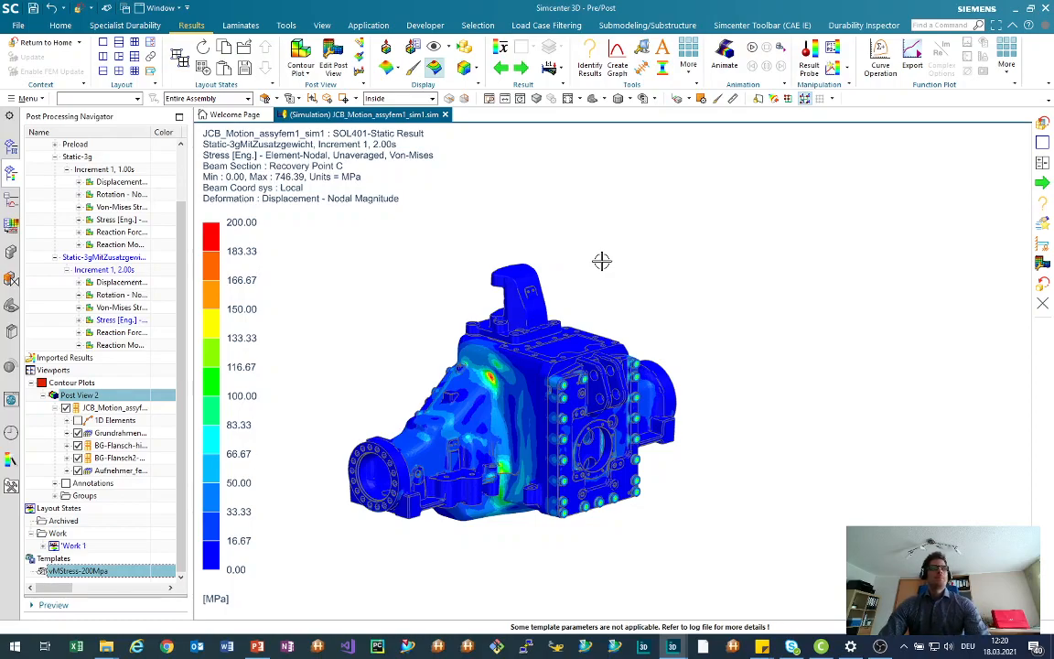
scroll(447, 389, up, 3)
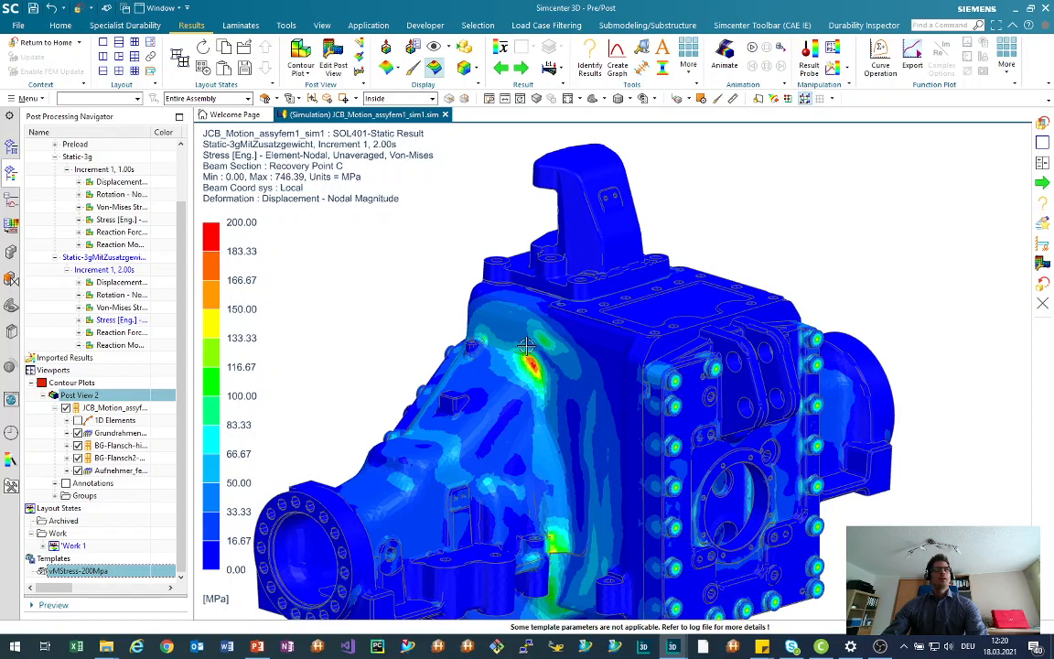
scroll(527, 346, up, 5)
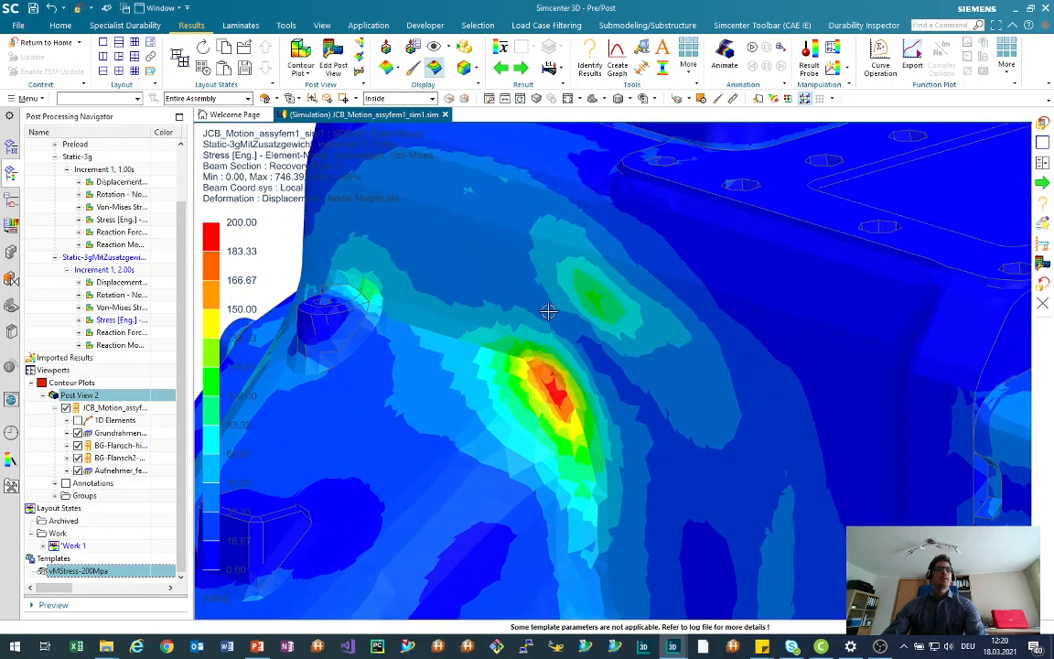
Set the edge display of the stress plot to External to inspect the mesh around the fillet hotspot
click(467, 70)
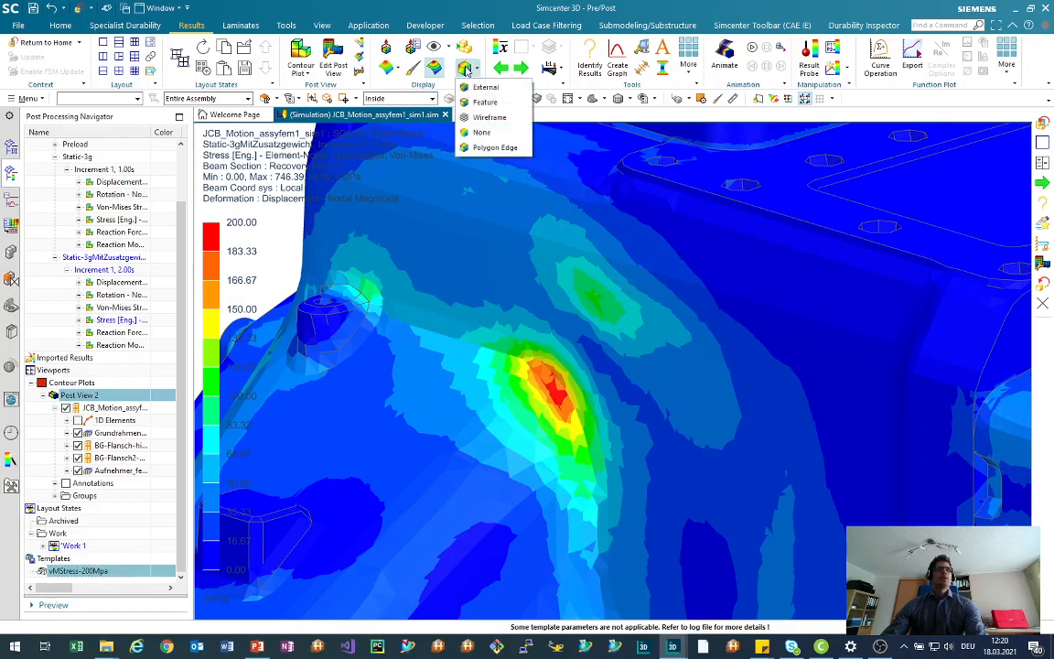
click(478, 87)
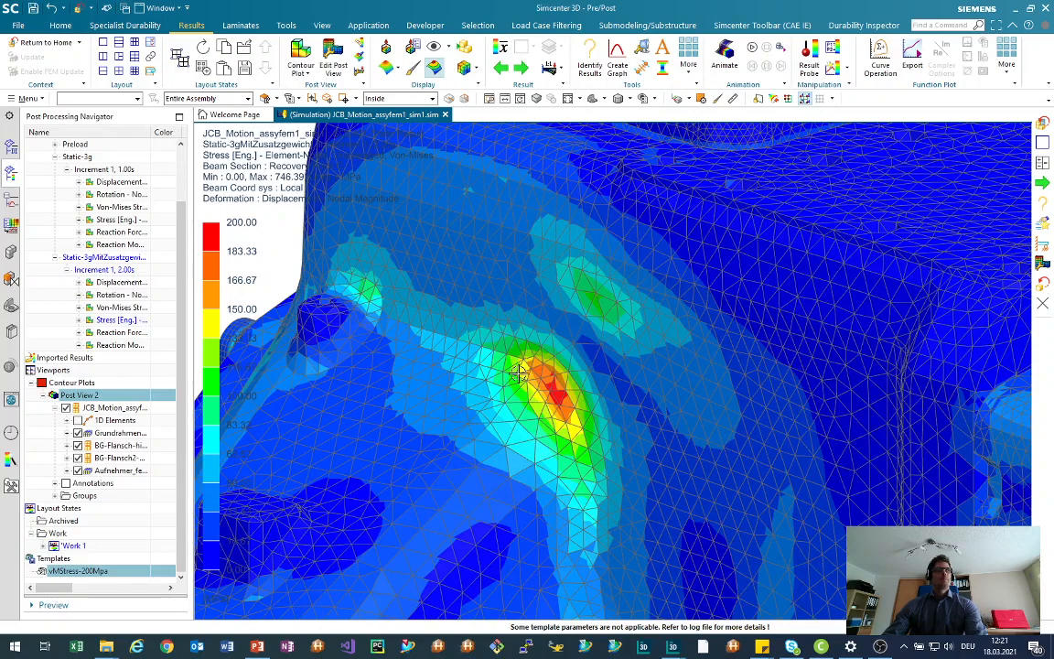
scroll(552, 397, down, 1)
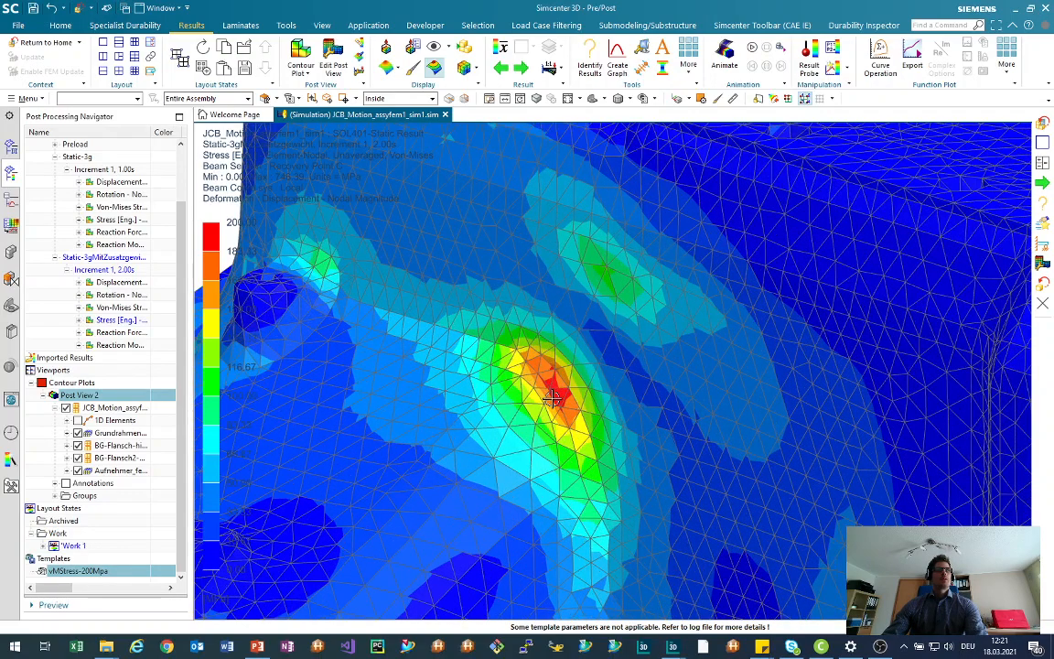
scroll(552, 397, down, 1)
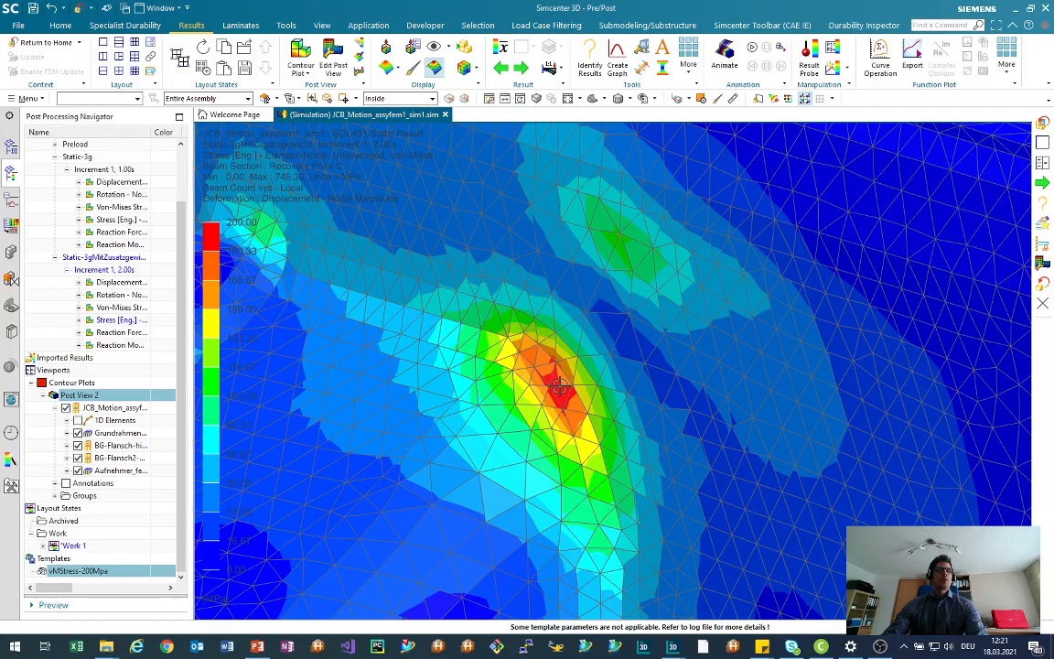
Probe the element-nodal stress results at the fillet hotspot with Identify
scroll(560, 388, up, 3)
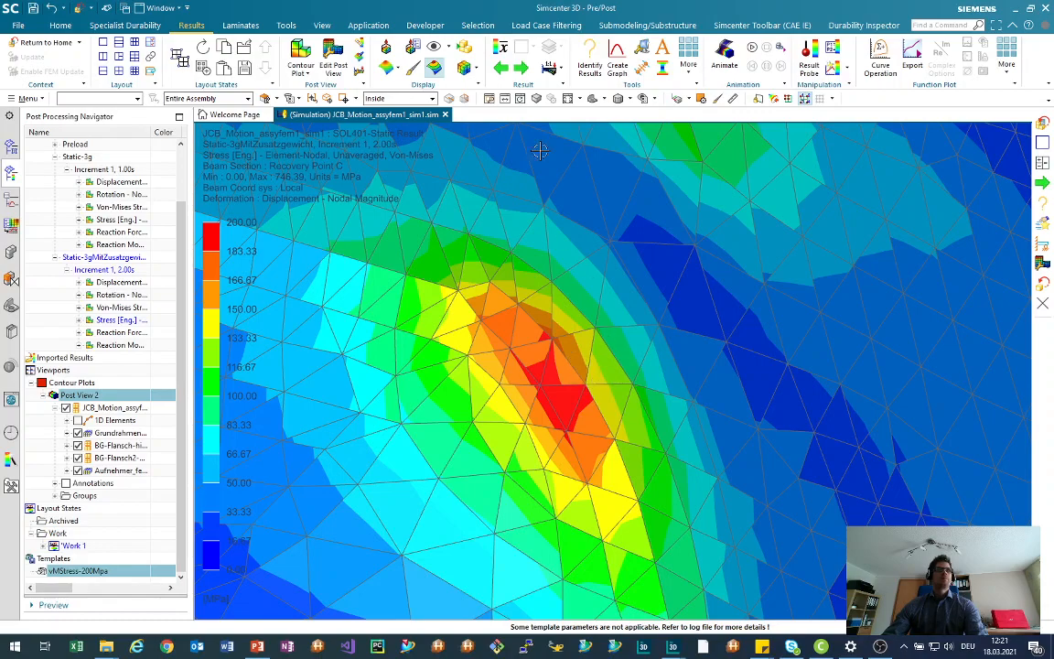
click(599, 47)
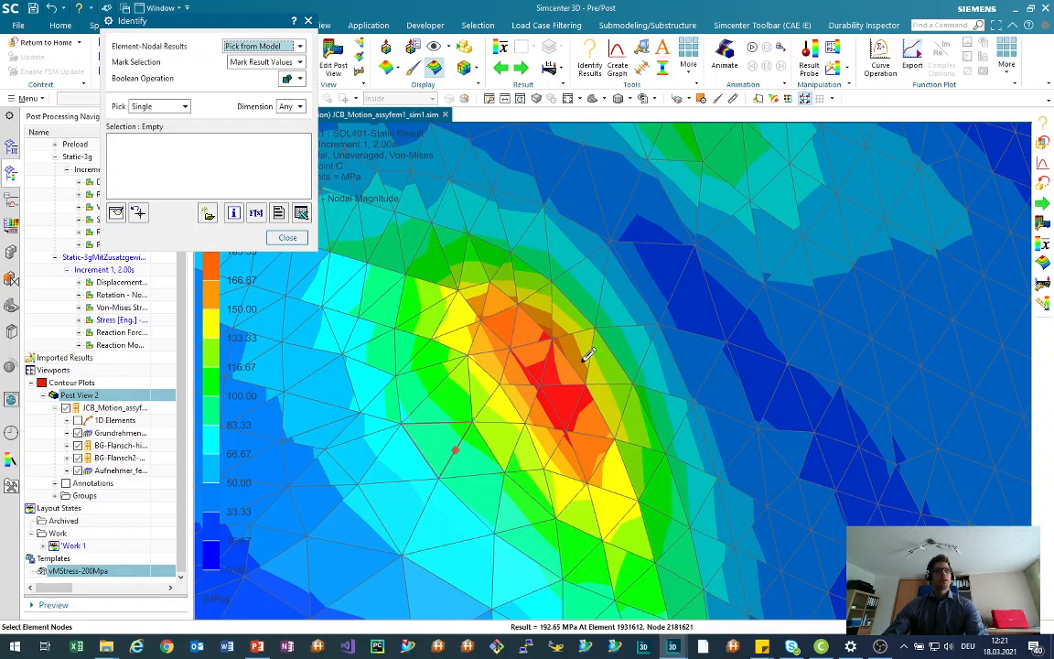
click(288, 237)
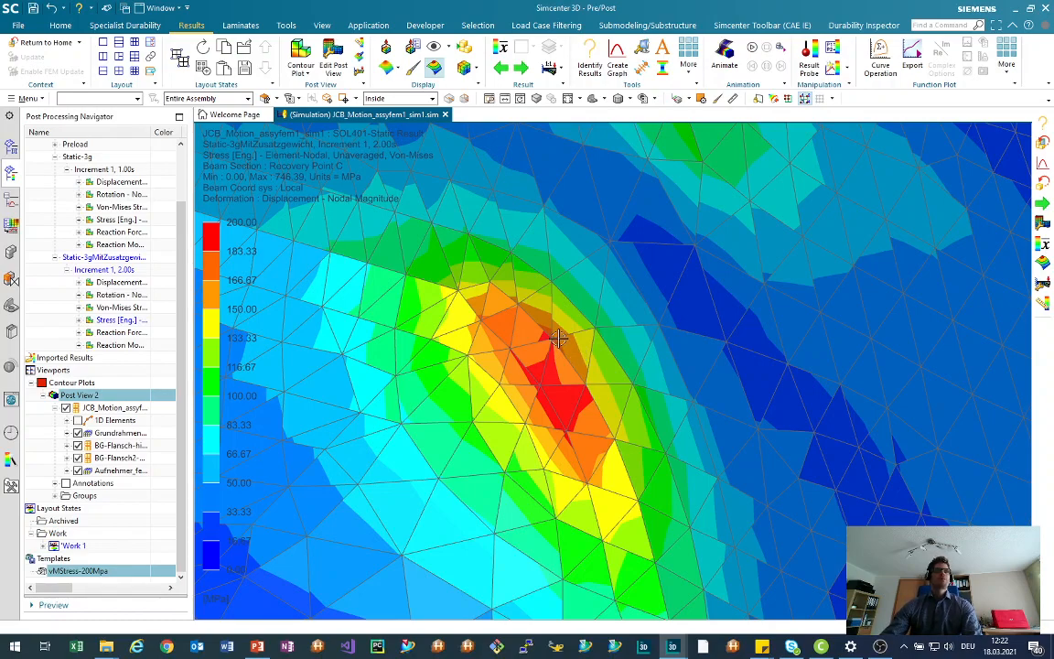
Leave the results display and return to the simulation model showing the whole housing
click(40, 46)
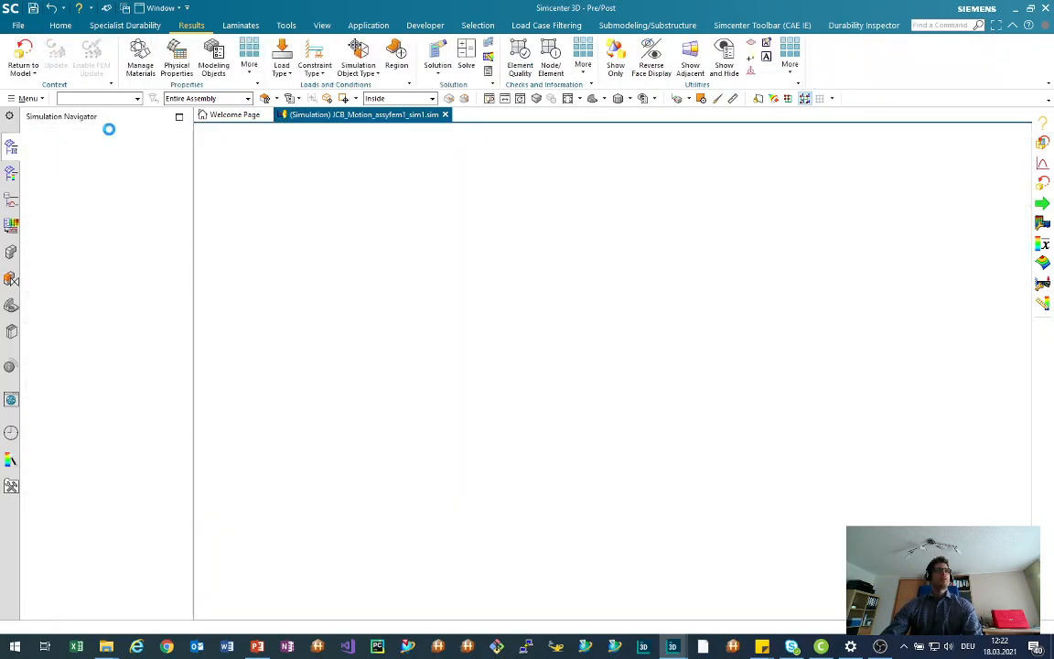
scroll(518, 366, down, 10)
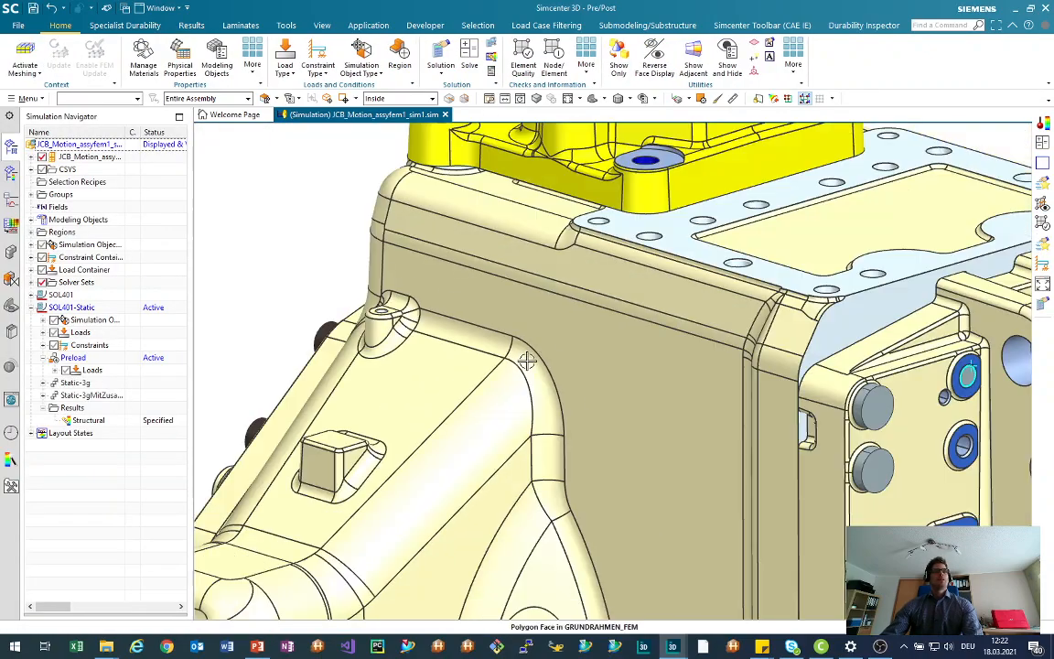
scroll(531, 386, up, 3)
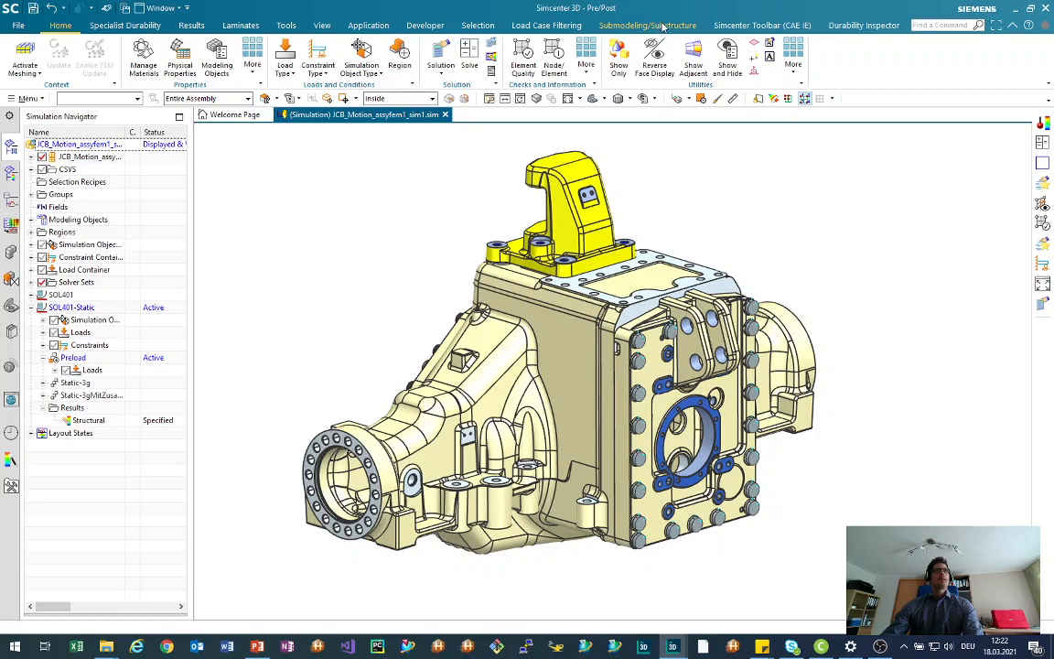
Generate the submodel CAD parts from JCB_Motion in a new folder Submodel1, using the Grundrahmen solid body
click(605, 26)
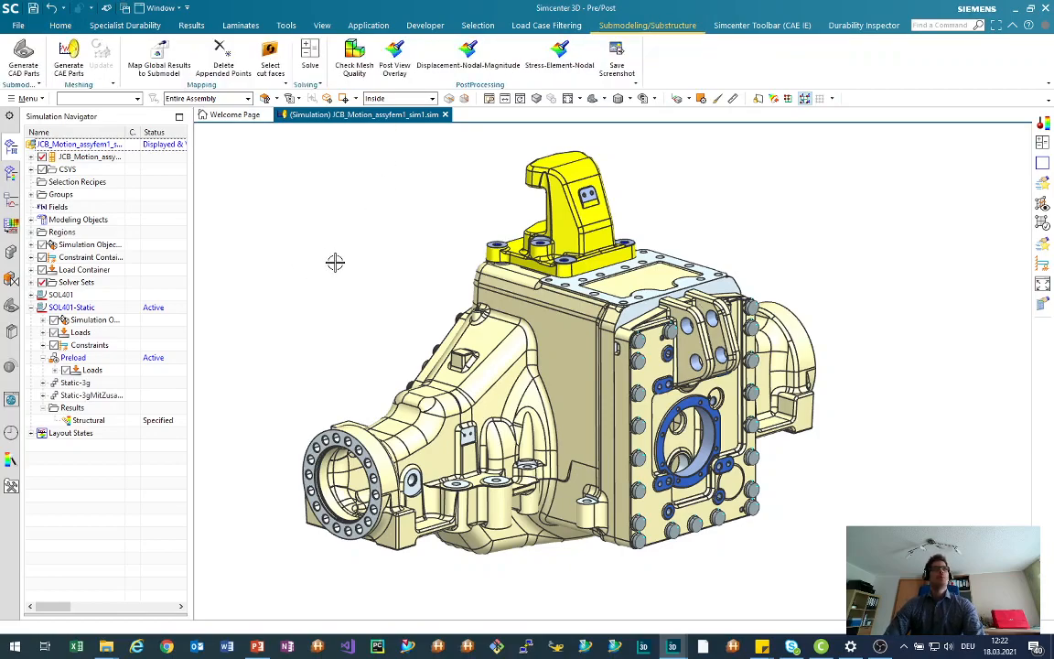
click(23, 57)
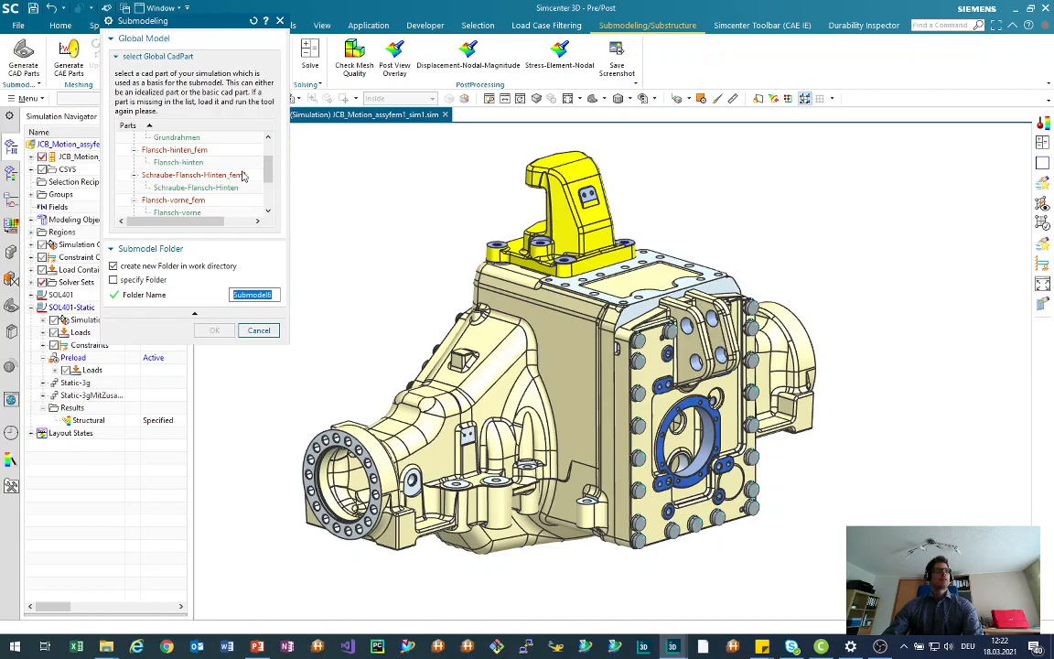
scroll(236, 174, up, 2)
click(240, 149)
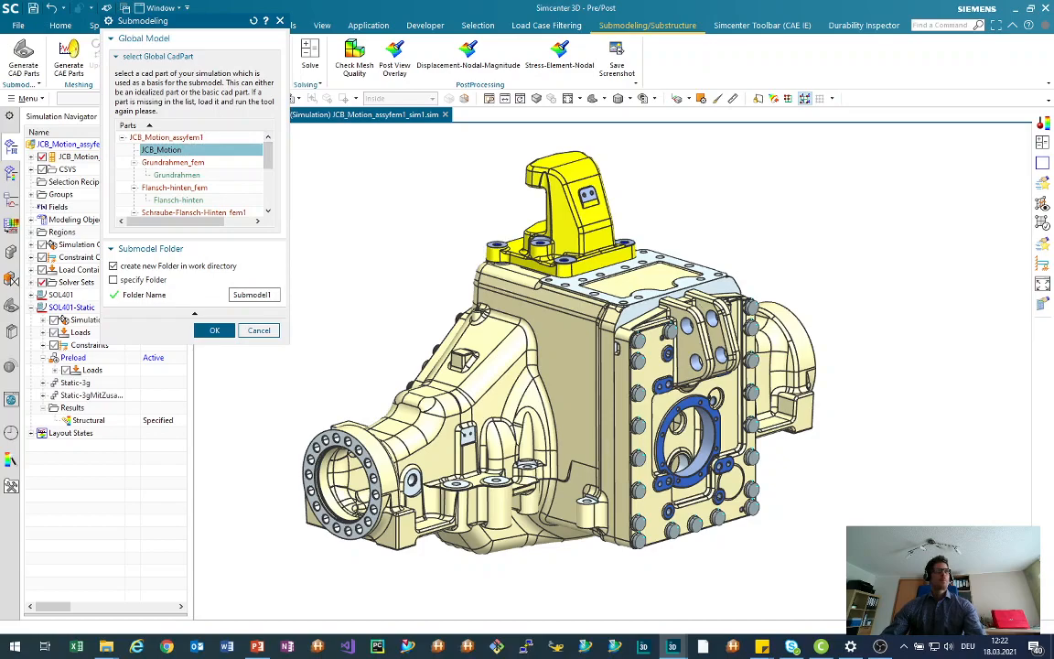
click(216, 333)
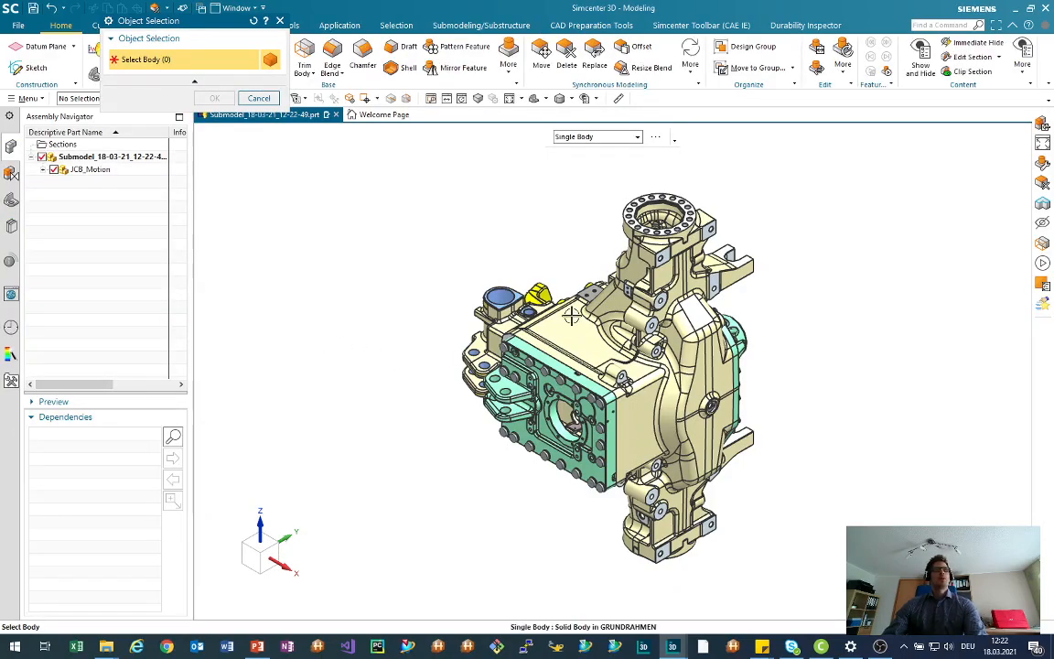
click(577, 305)
click(214, 98)
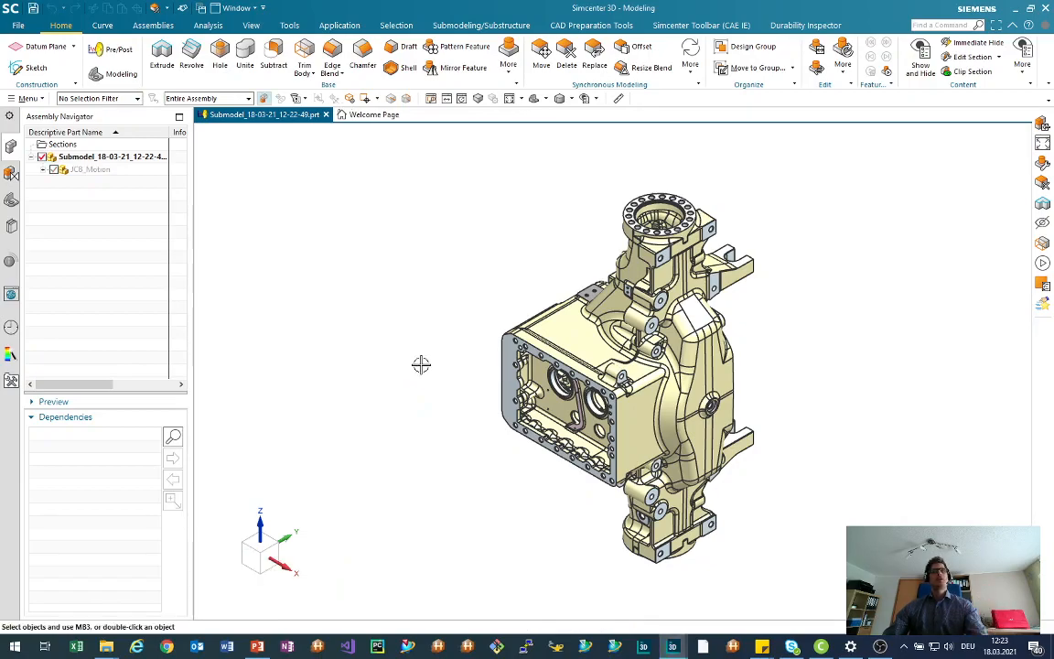
Start Generate Boolean Body and place the submodel's origin point on the housing's fillet edge at the stress hotspot
middle_drag(438, 360, 532, 327)
scroll(532, 326, up, 3)
shift+middle_drag(485, 383, 394, 368)
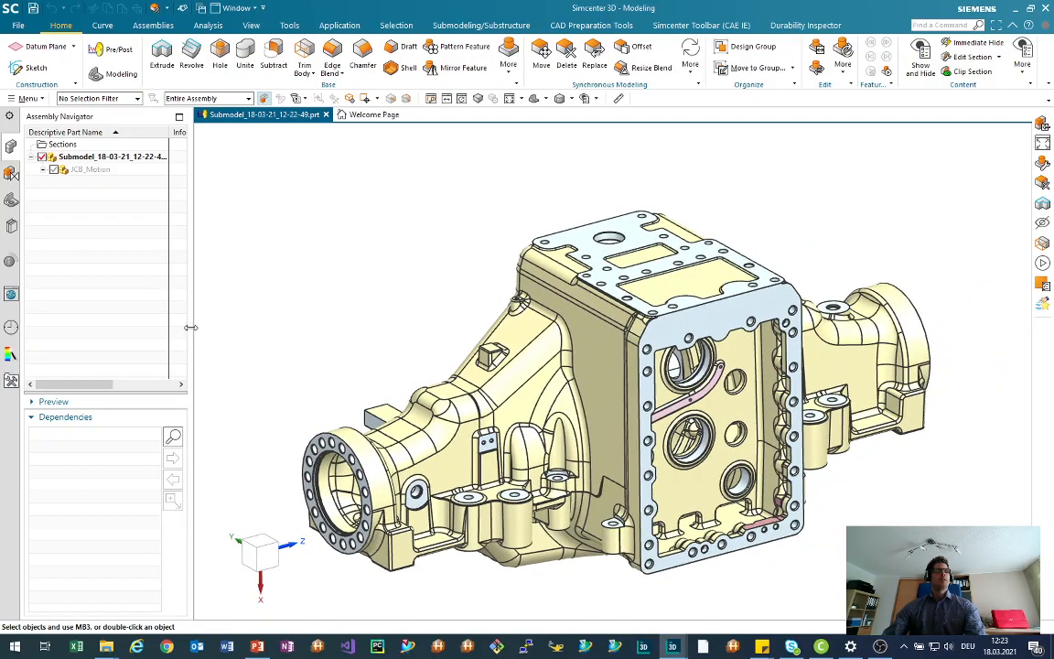
drag(191, 327, 161, 326)
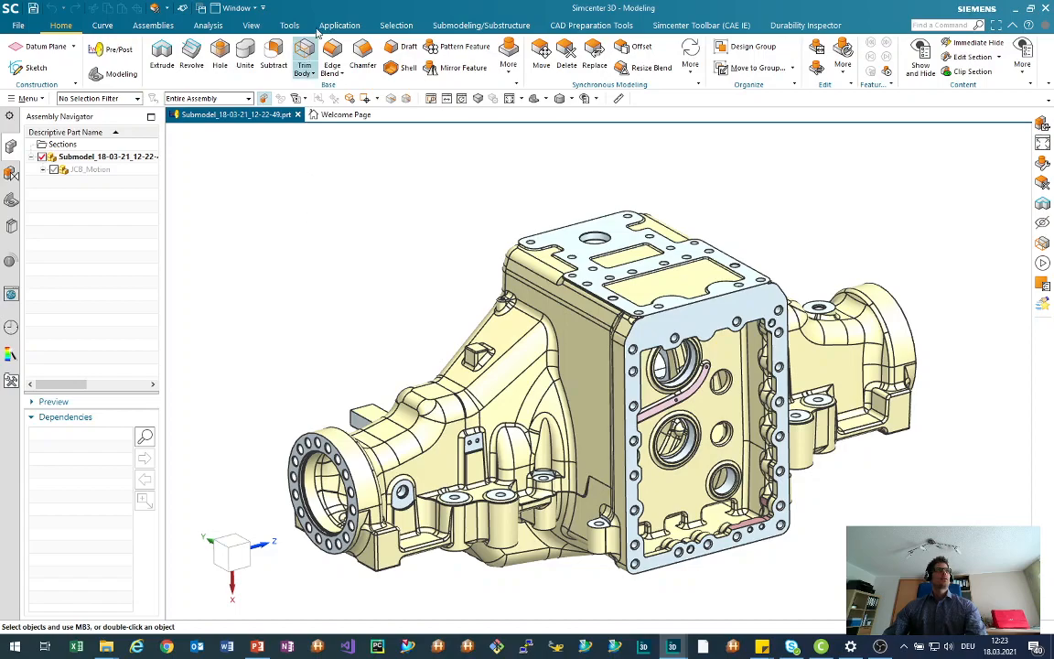
click(453, 26)
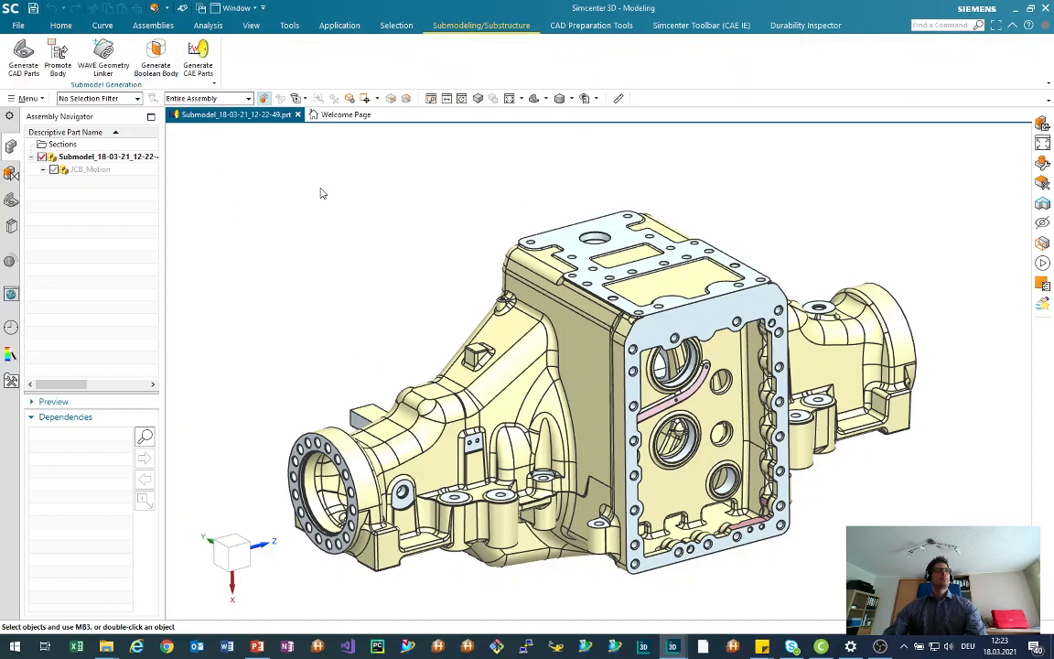
mouse_move(436, 314)
middle_down()
mouse_move(449, 306)
mouse_move(451, 317)
middle_up()
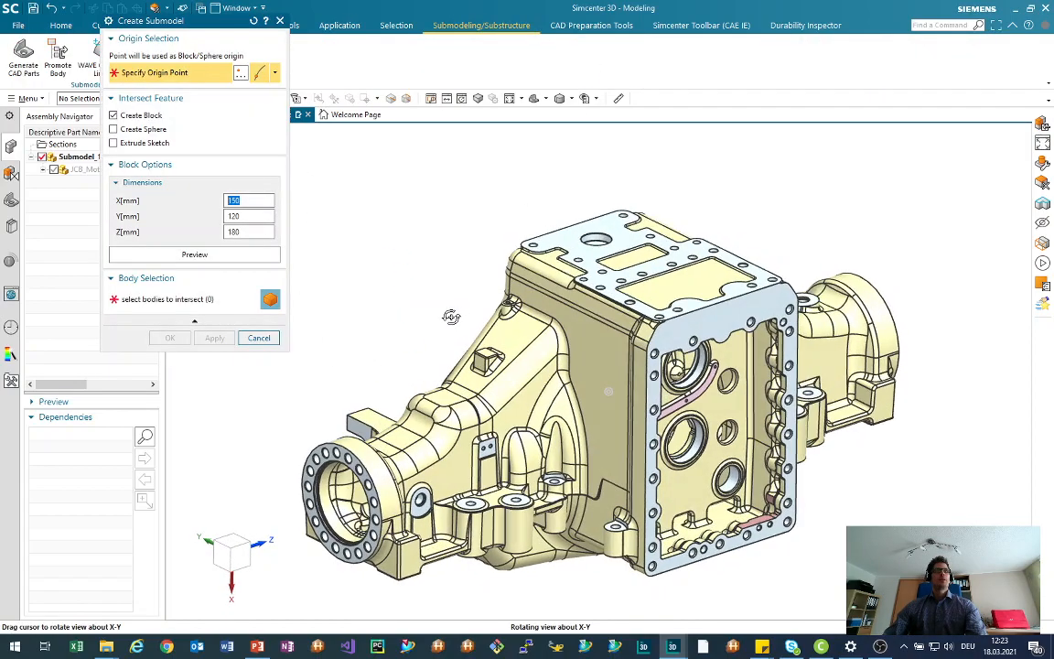
scroll(537, 308, up, 5)
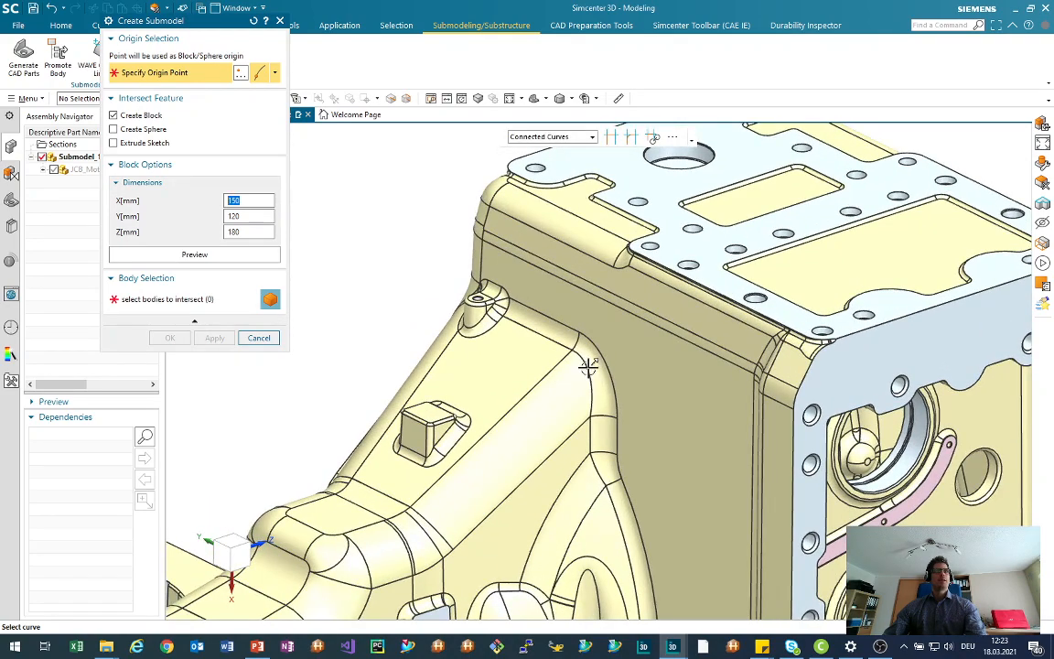
click(587, 367)
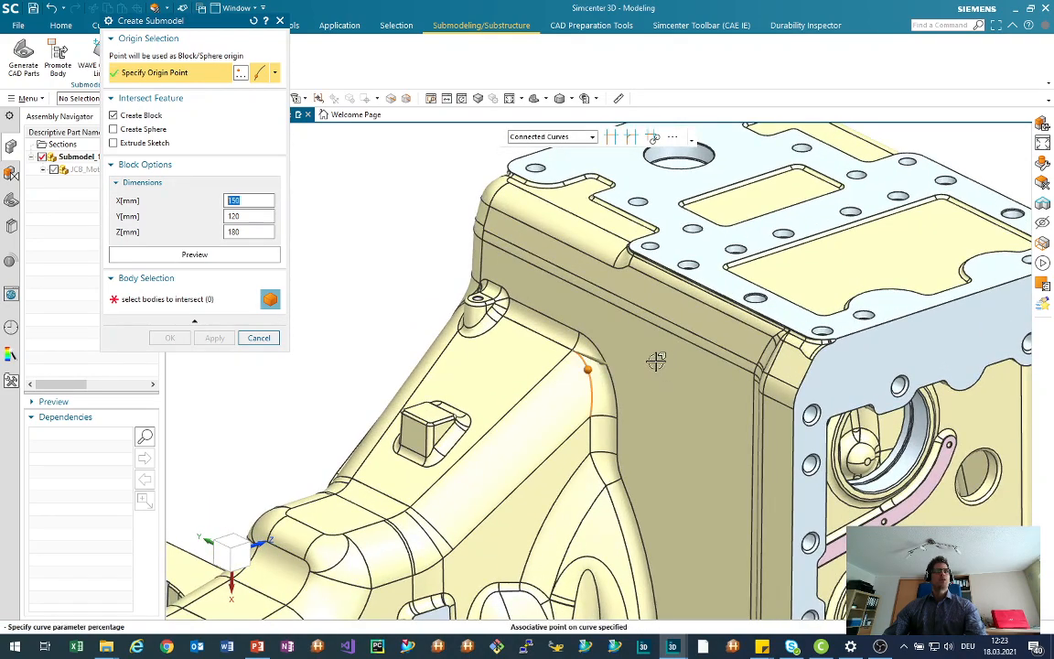
Compare the intersect feature options by previewing the 150 × 120 × 180 mm block and the 120 mm sphere, keeping the block
click(187, 256)
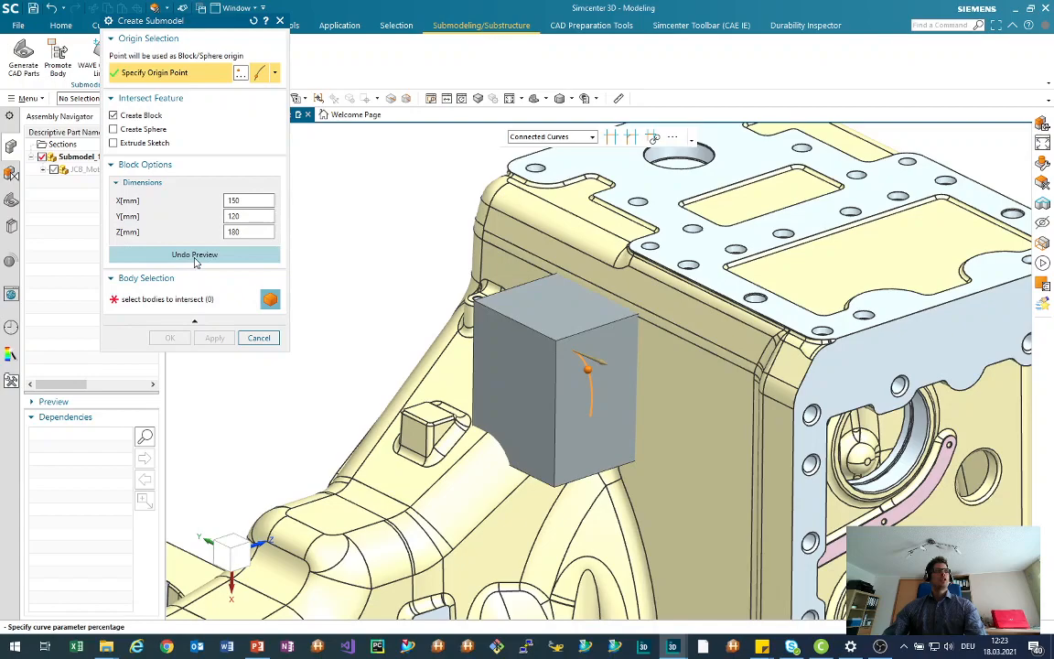
click(200, 257)
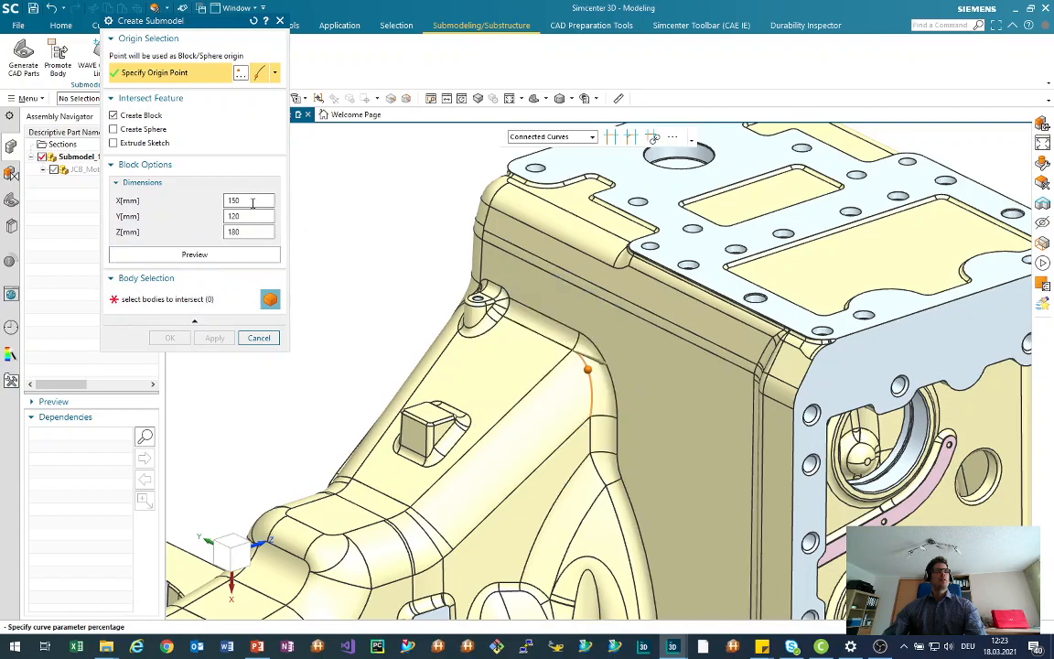
click(125, 130)
click(170, 196)
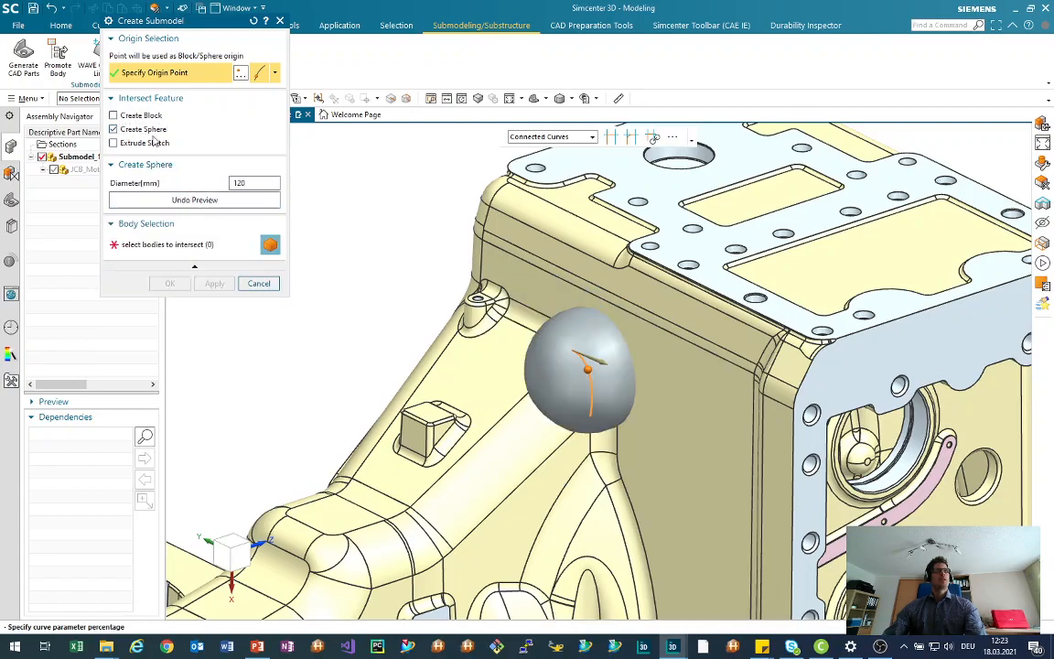
click(138, 143)
click(130, 53)
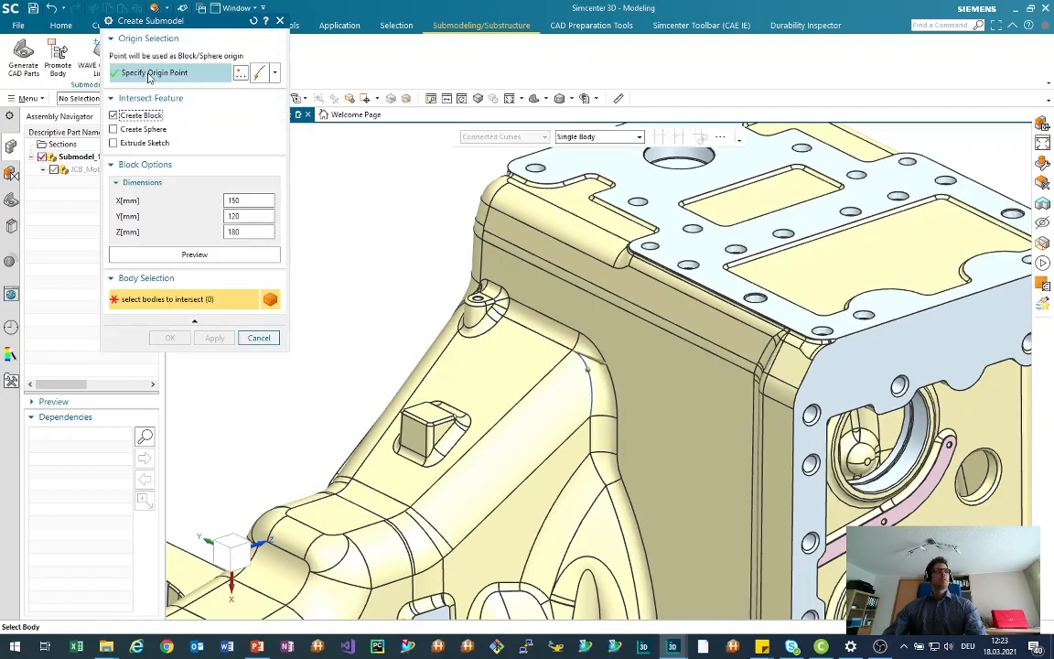
Preview the 150 × 120 × 180 mm block and intersect it with the housing body to create the submodel solid
click(225, 256)
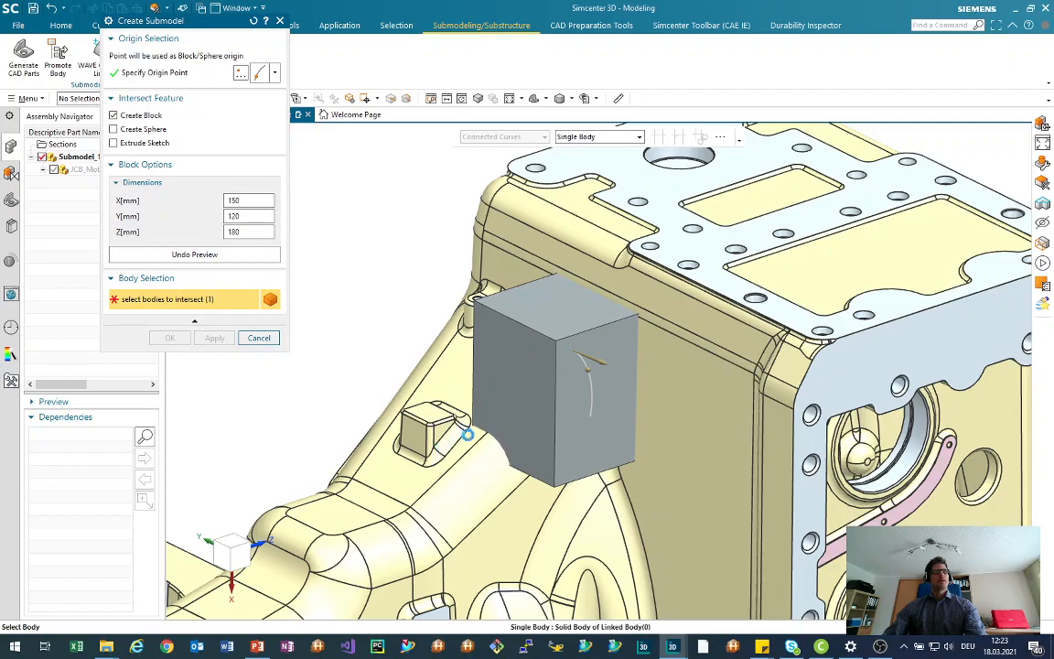
click(298, 307)
click(169, 337)
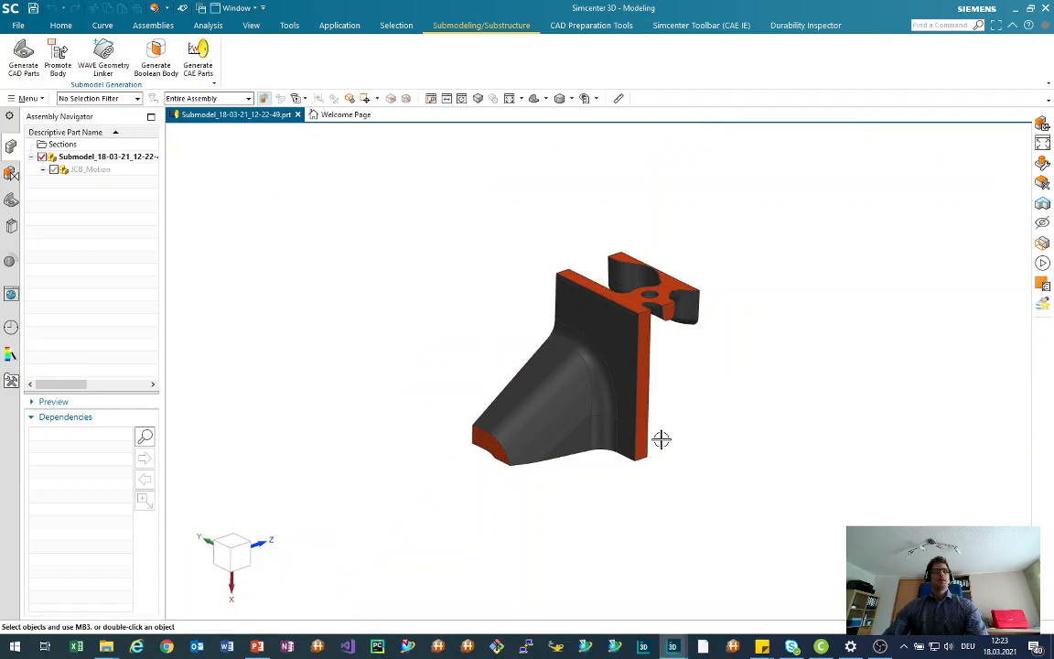
middle_drag(657, 440, 650, 448)
middle_drag(700, 392, 653, 393)
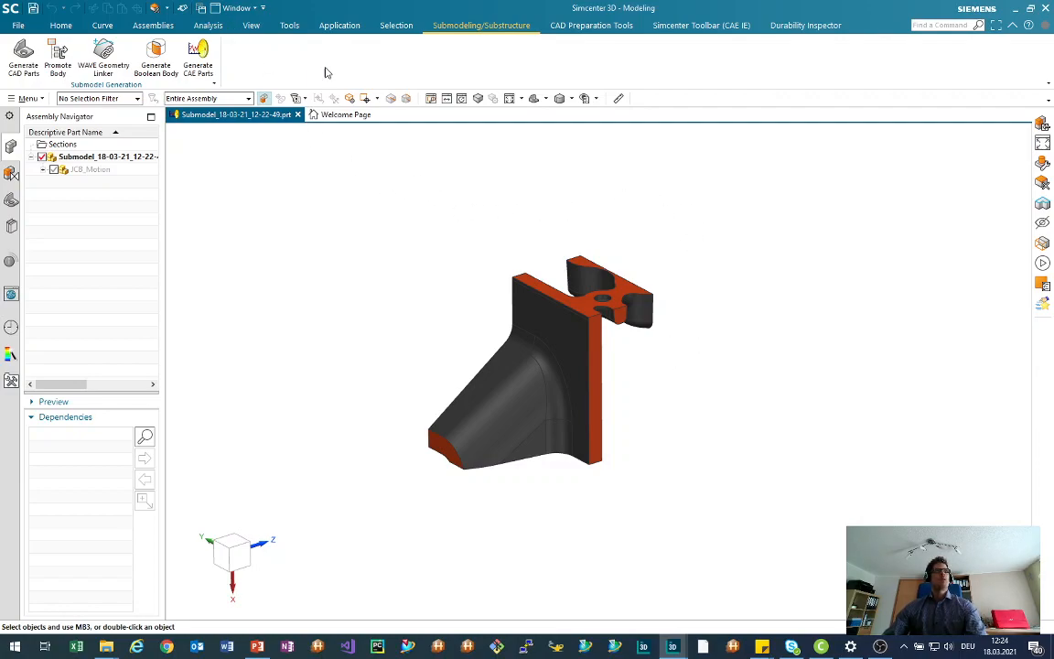
Delete the conical blind hole's face from the upper cut surface of the submodel body
click(61, 24)
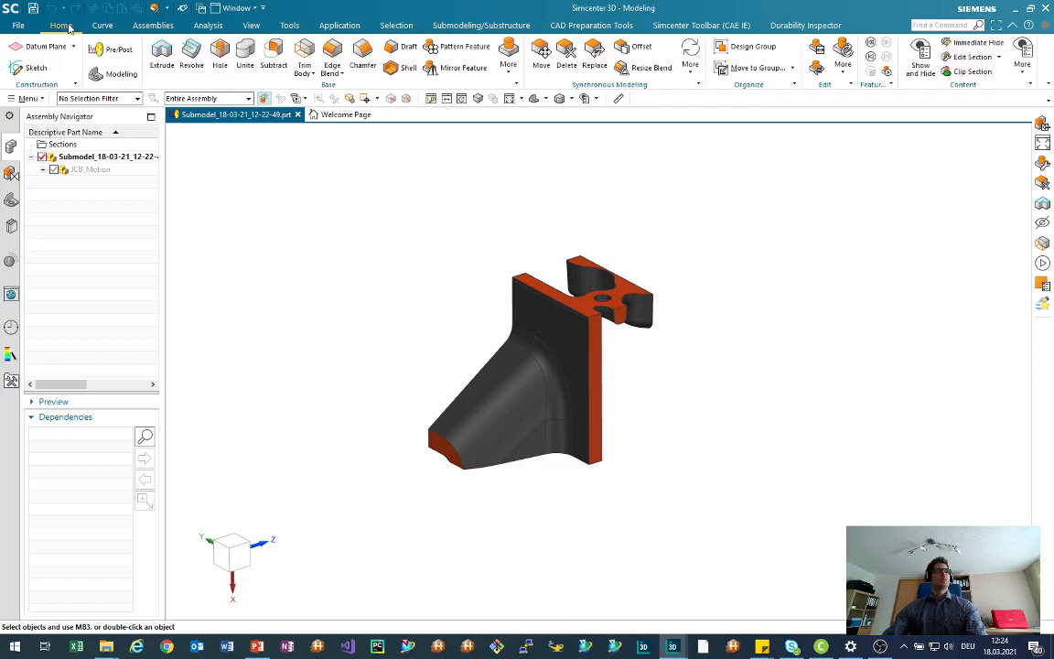
click(568, 55)
middle_drag(589, 244, 541, 370)
scroll(610, 347, up, 5)
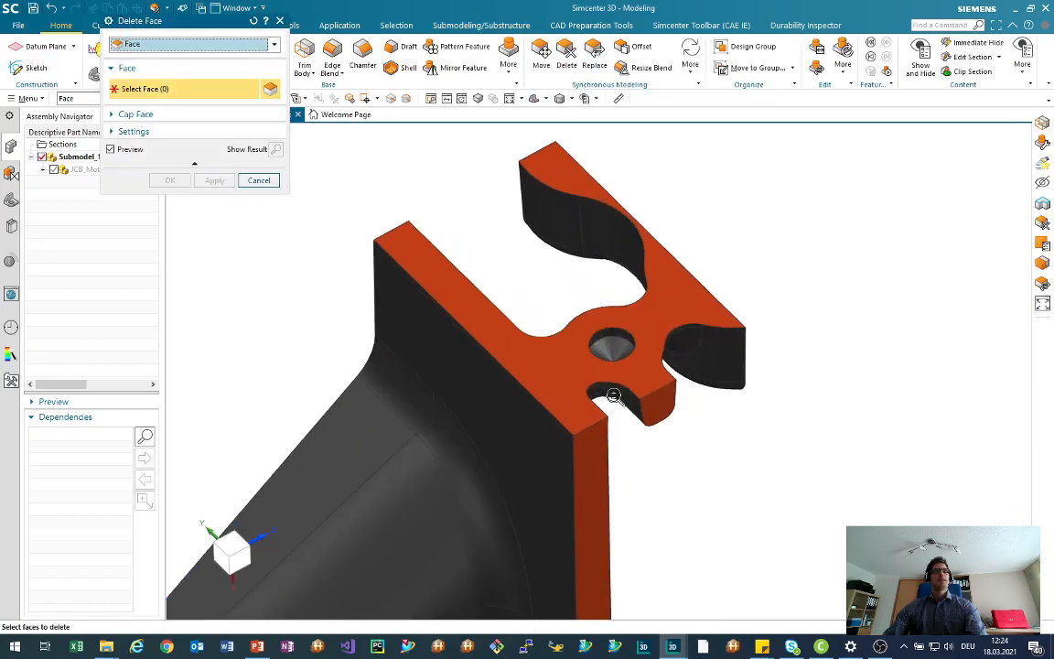
click(610, 342)
click(170, 179)
scroll(508, 306, down, 3)
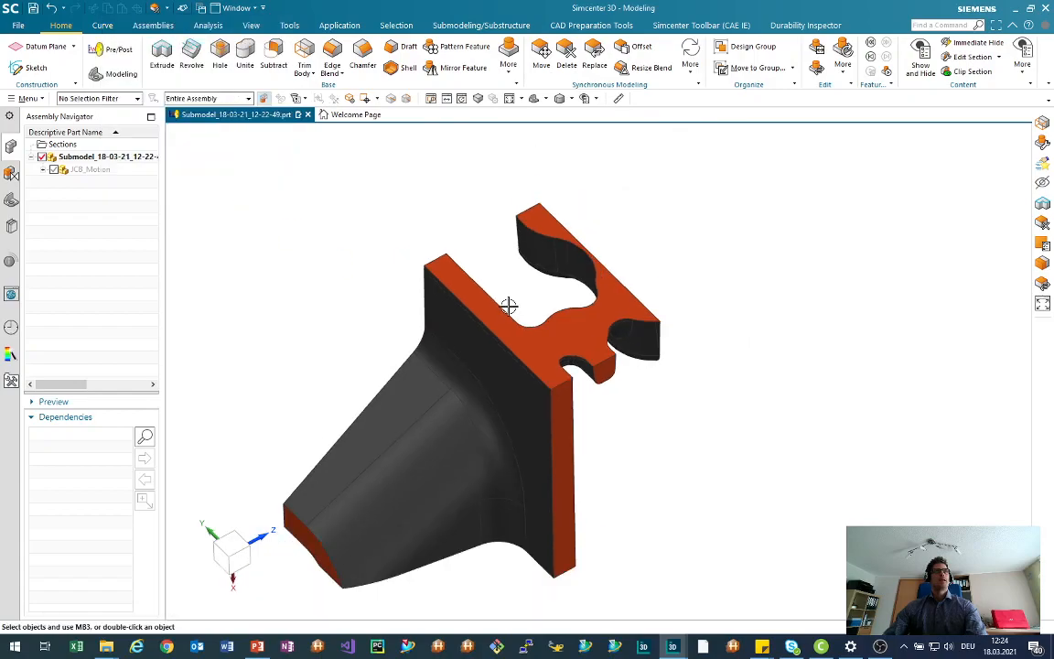
Generate the CAE parts for the submodel, including its automatic tetrahedral mesh, and acknowledge the material assignment message
click(482, 25)
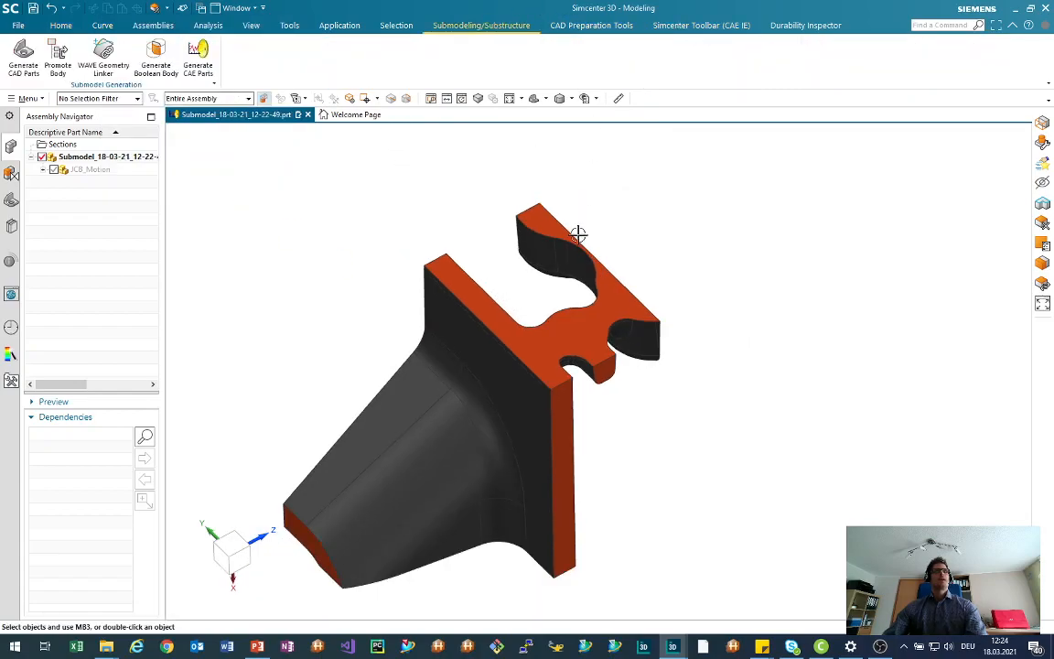
scroll(446, 234, down, 1)
middle_drag(446, 245, 443, 216)
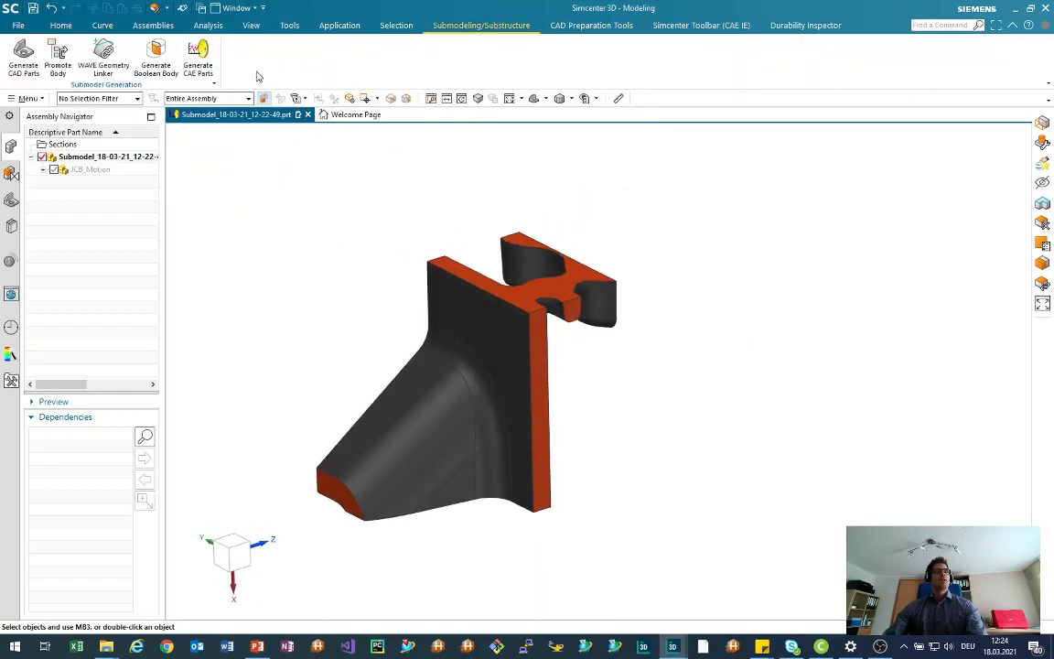
click(199, 57)
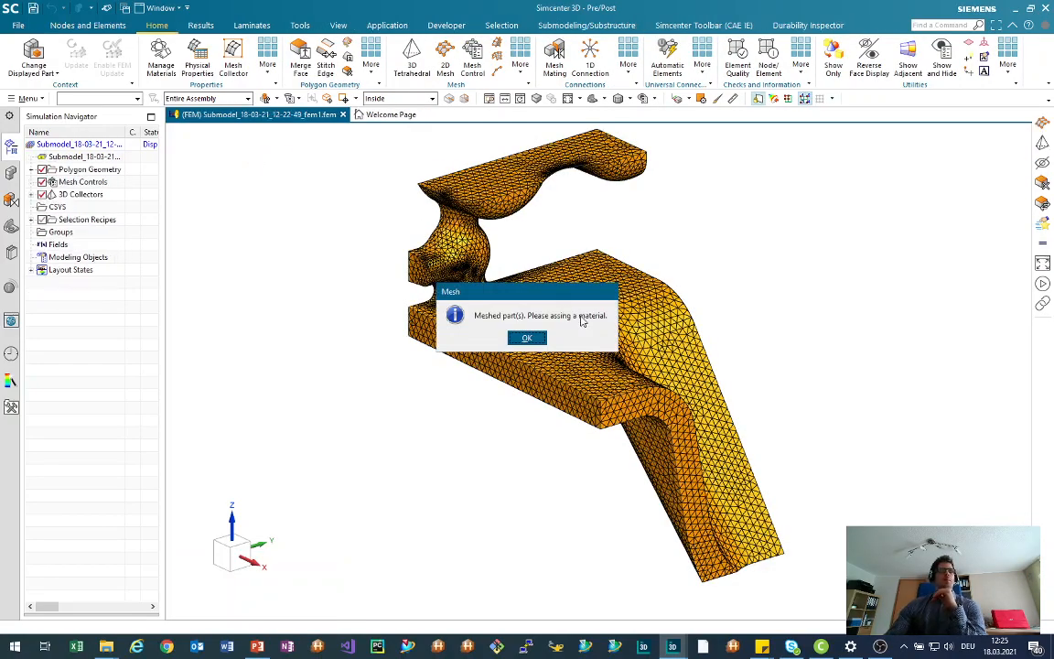
click(527, 338)
middle_drag(371, 353, 366, 257)
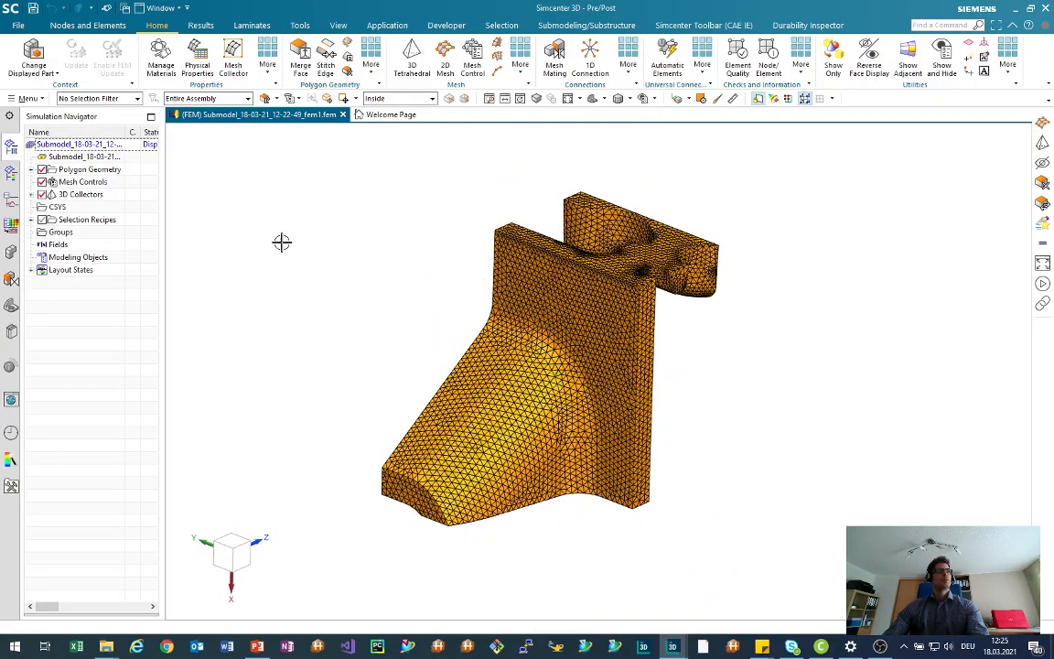
Move the GRUNDRAHMEN mesh into the 1.5419 - GS20MN5 3D collector, keeping its mesh display settings
click(30, 194)
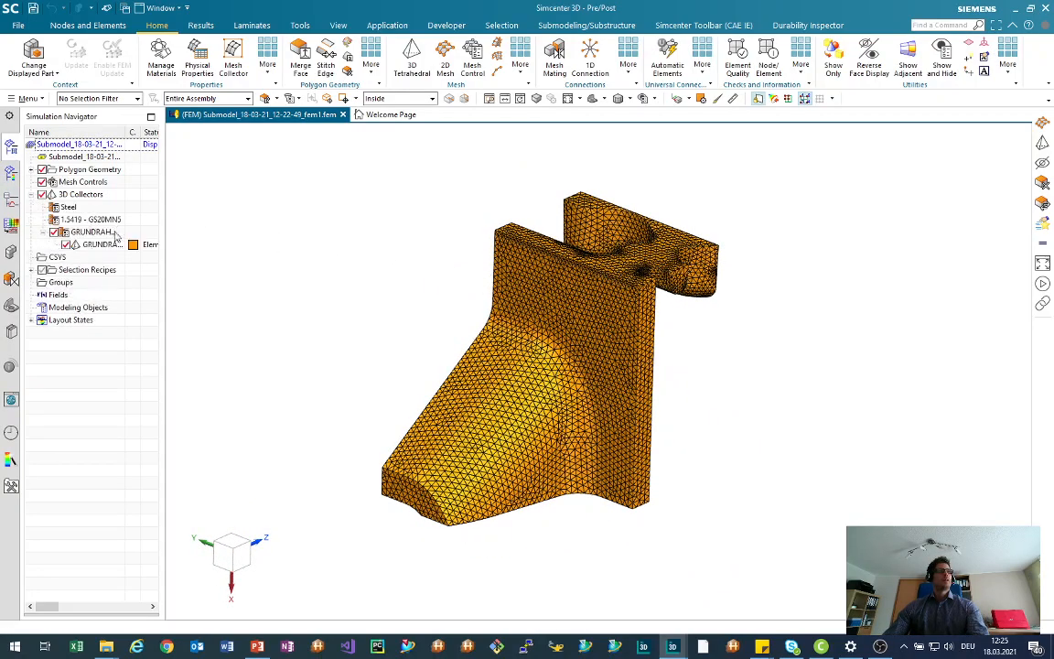
drag(101, 244, 59, 219)
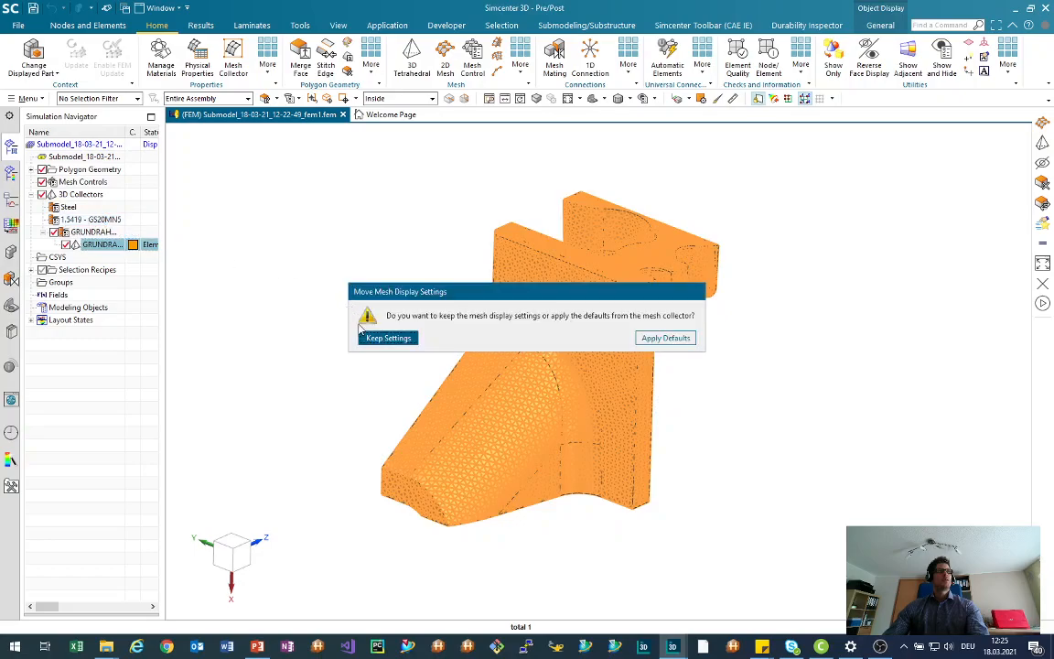
click(388, 337)
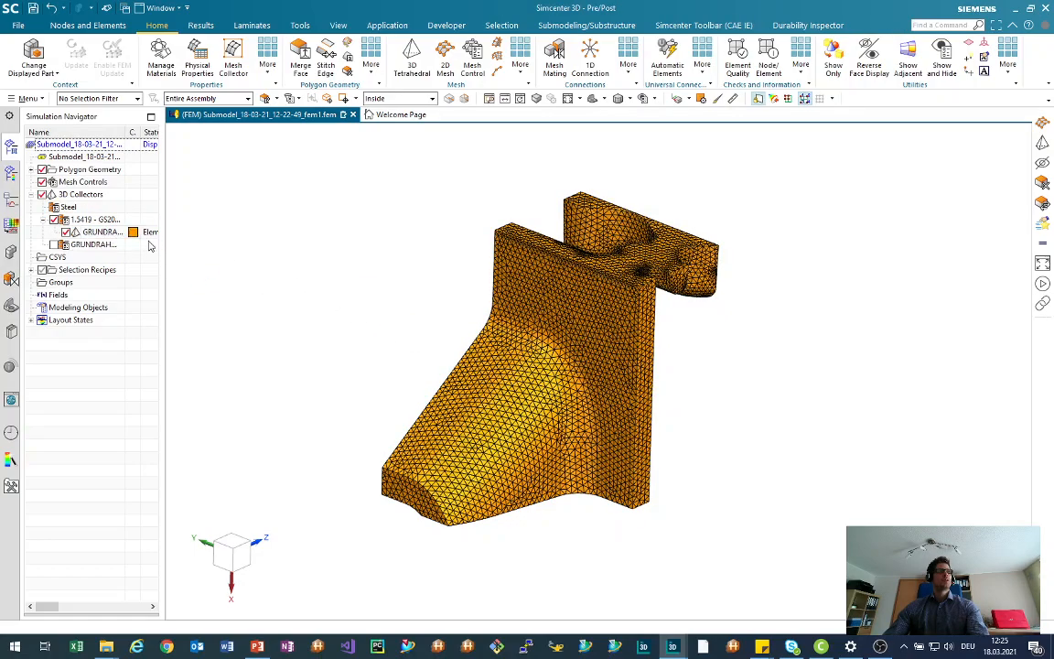
Refine the fillet with a 1.5 mm CTRIA6 2D mesh on its three faces and regenerate the dependent solid mesh
mouse_move(308, 264)
middle_down()
mouse_move(300, 261)
mouse_move(318, 254)
mouse_move(310, 262)
middle_up()
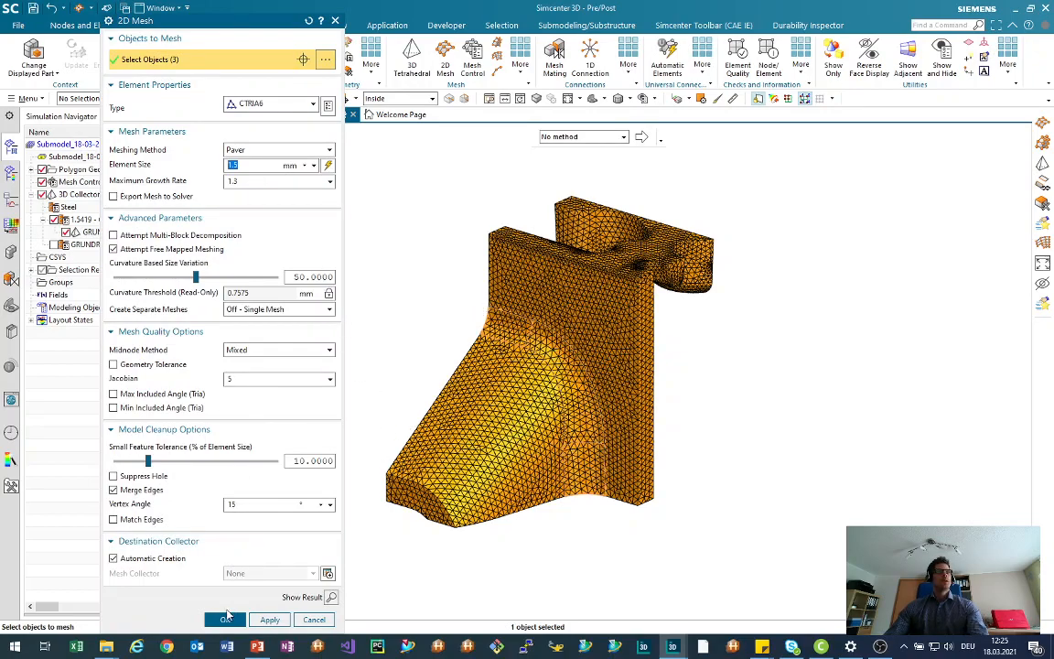
click(225, 619)
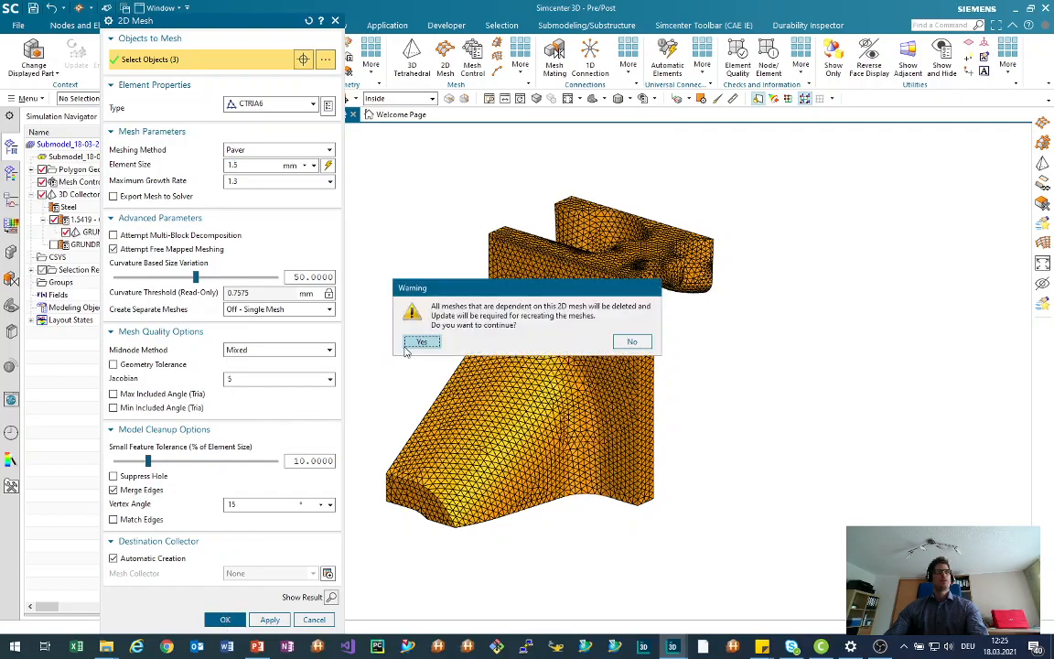
click(420, 342)
click(528, 343)
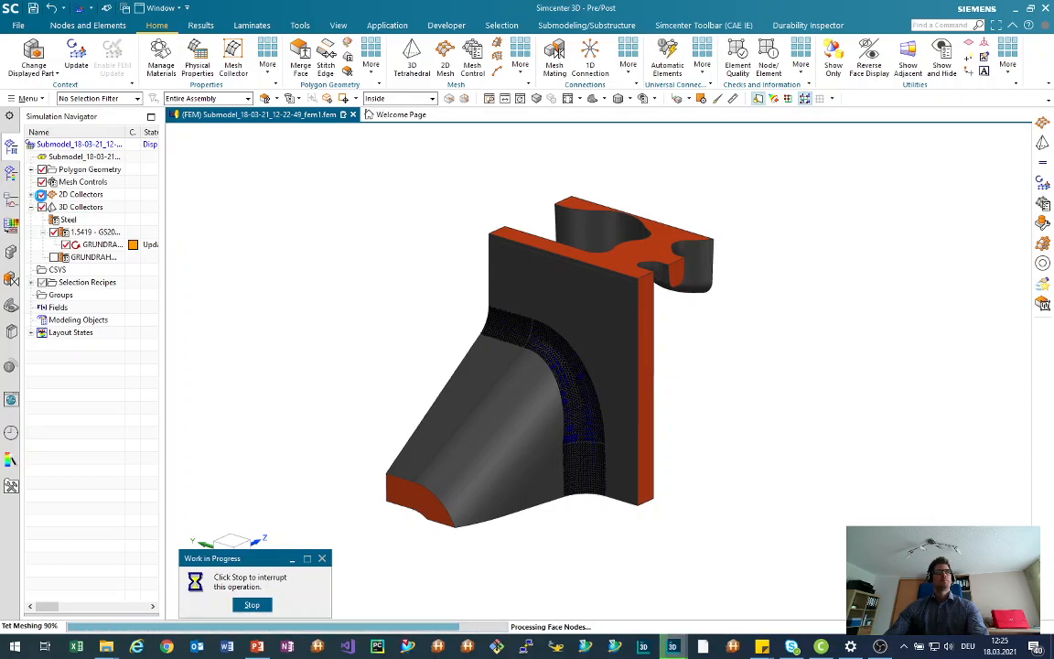
middle_drag(401, 317, 406, 310)
scroll(482, 365, up, 4)
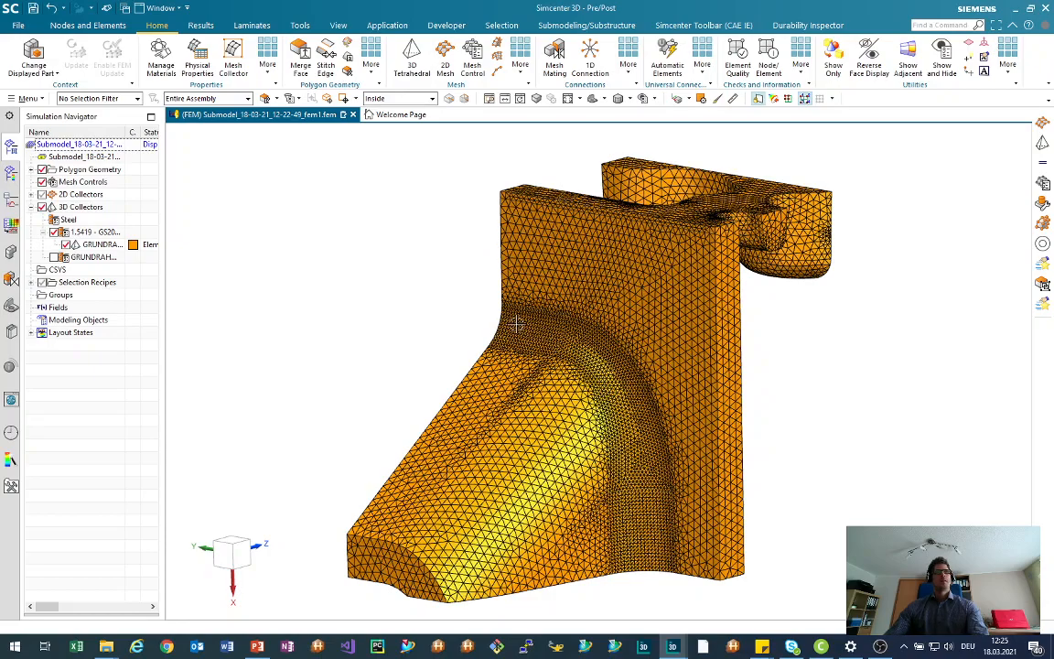
scroll(566, 419, down, 2)
middle_drag(566, 419, 550, 458)
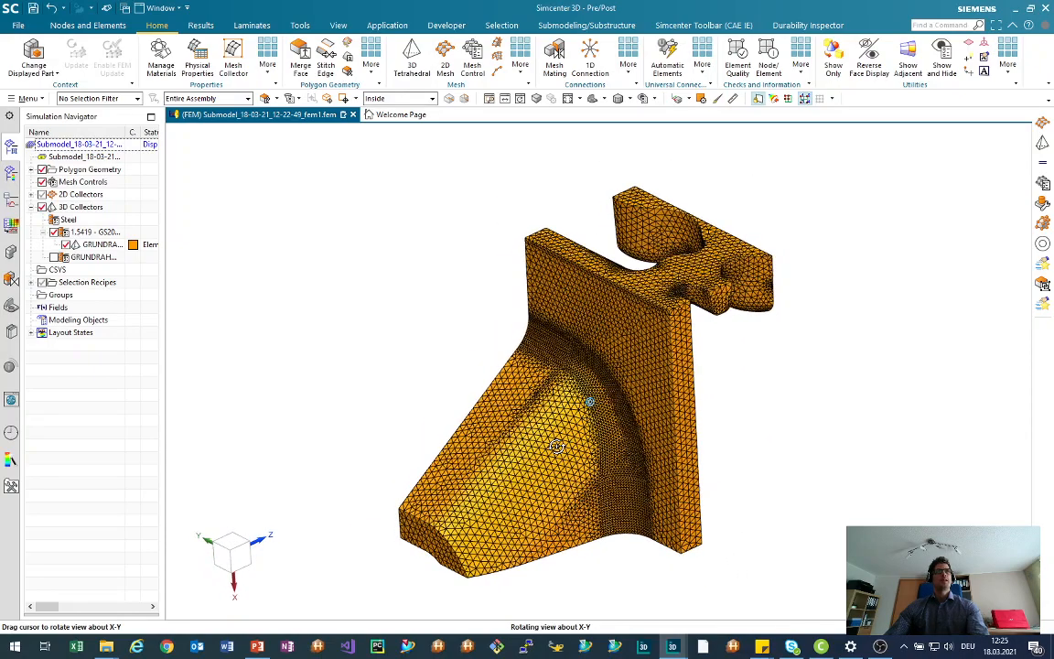
Switch the display from the submodel FEM to its simulation file
right_click(82, 144)
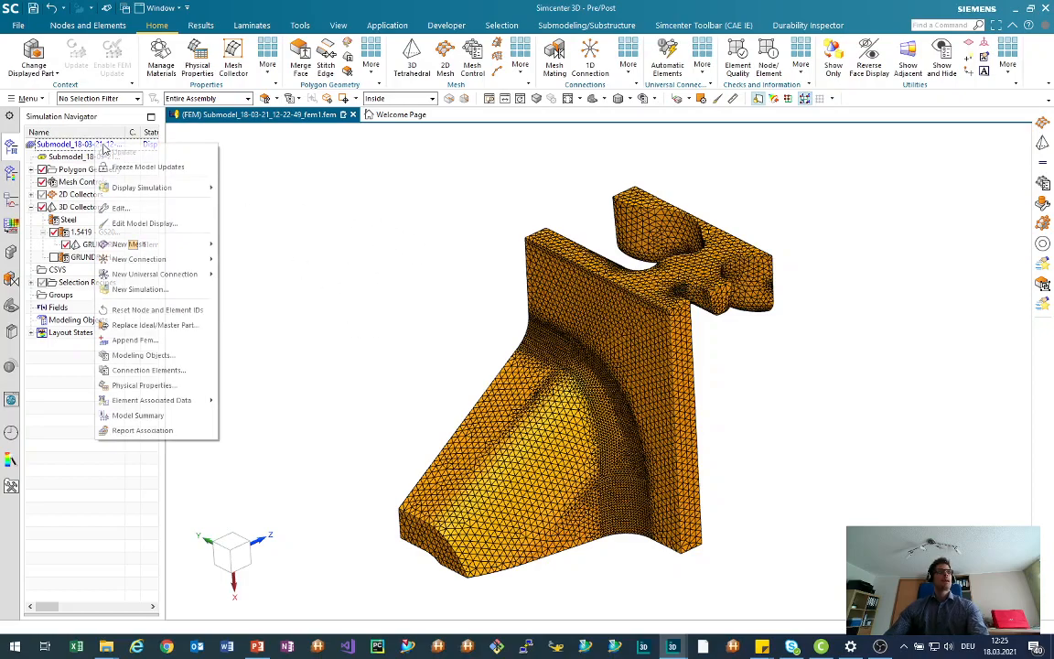
click(284, 171)
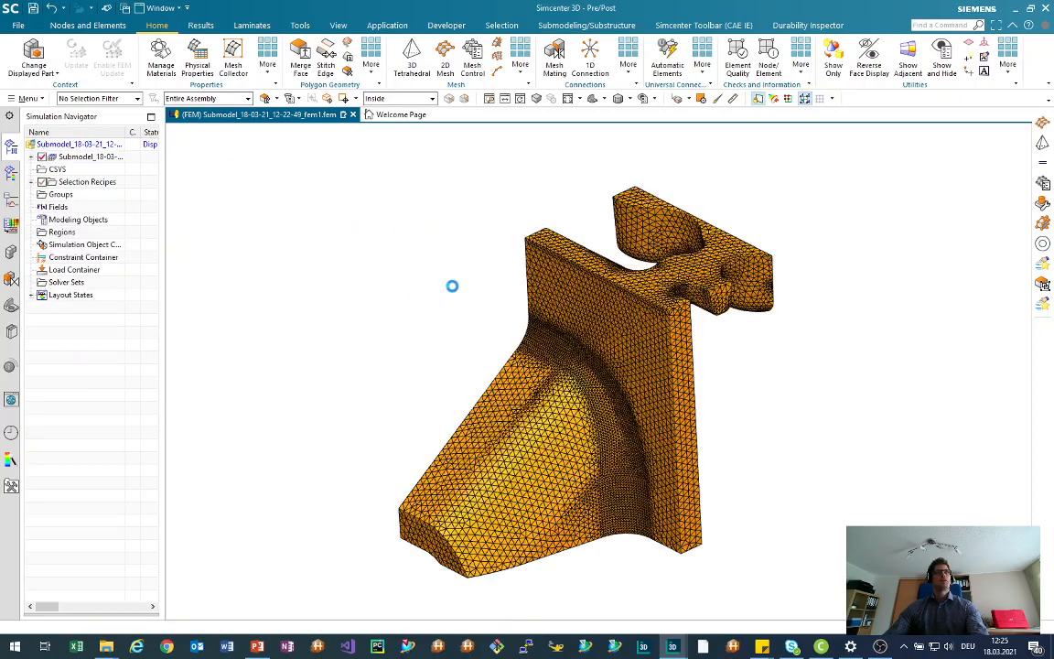
middle_drag(437, 282, 407, 265)
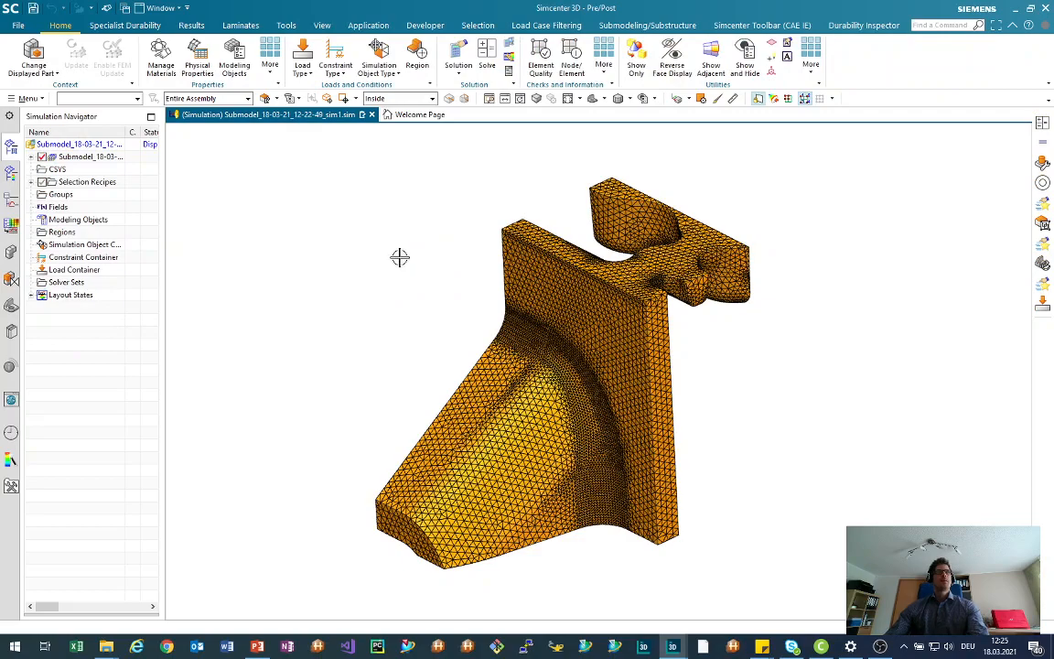
Map the Static-3g and Static-3gMitZusatzgewicht global results to the submodel with 3 mm tolerance and an NX NASTRAN SESTATIC 101 - Multi Constraint solution
click(623, 25)
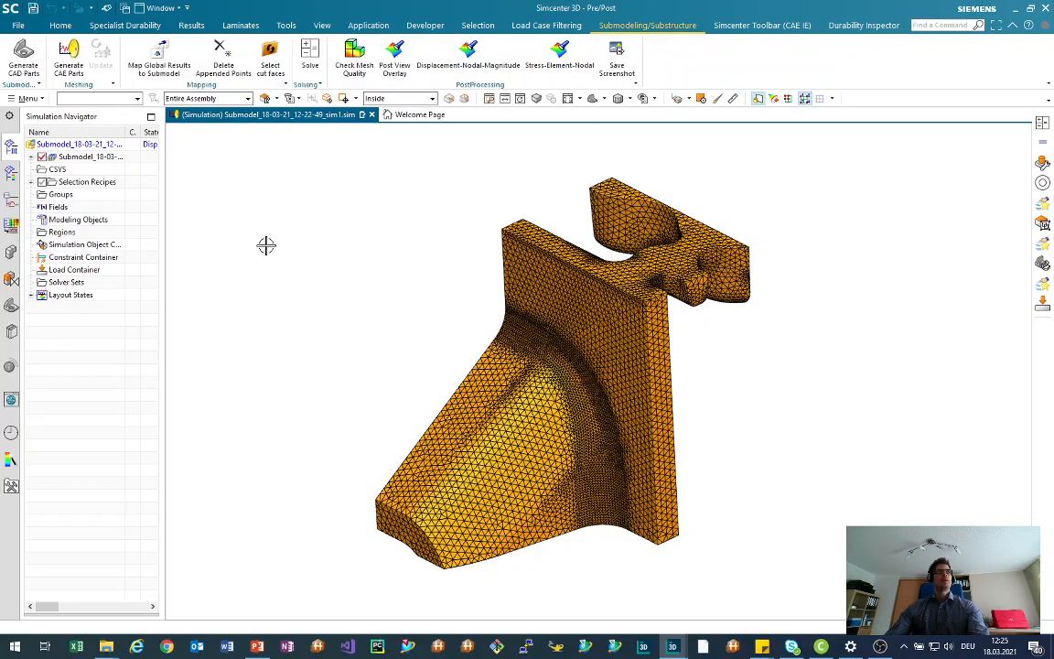
middle_drag(261, 242, 264, 253)
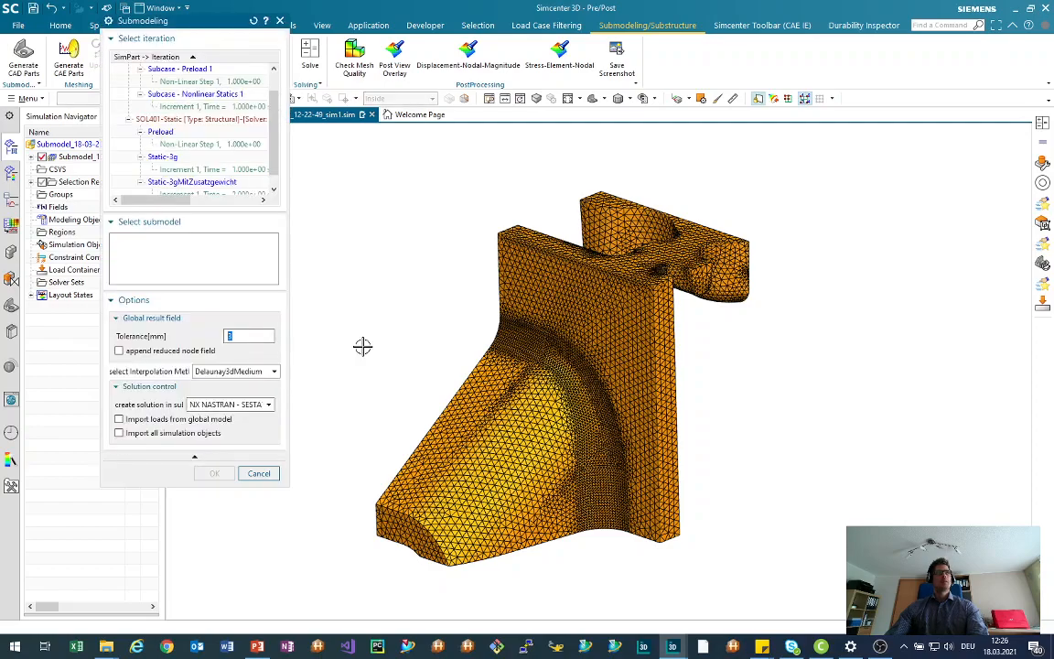
scroll(204, 186, down, 1)
click(196, 182)
ctrl+click(200, 156)
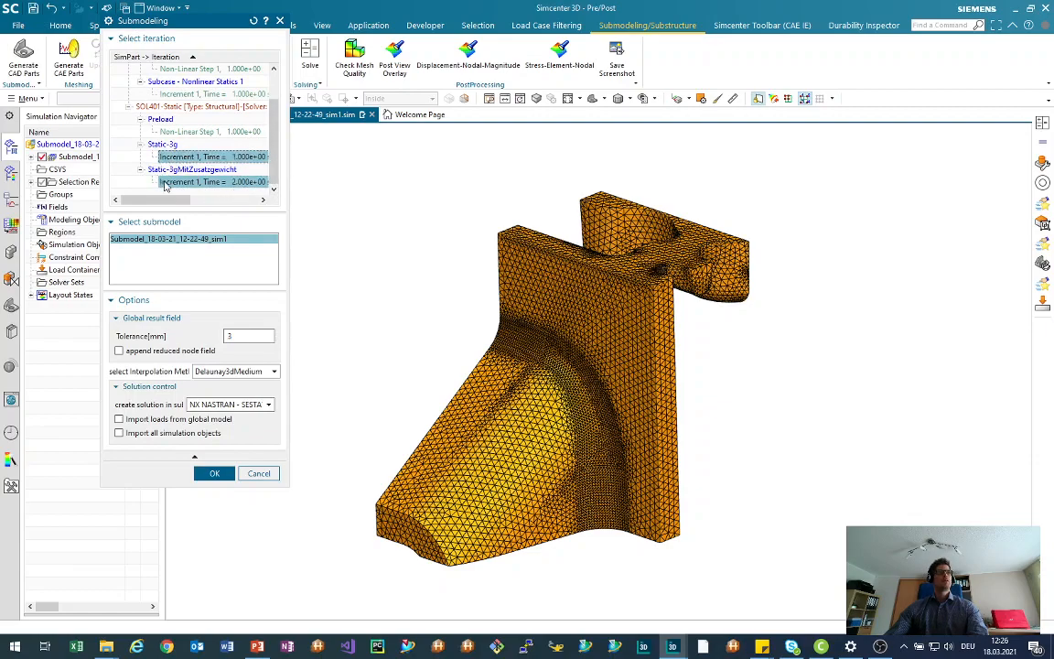
click(252, 407)
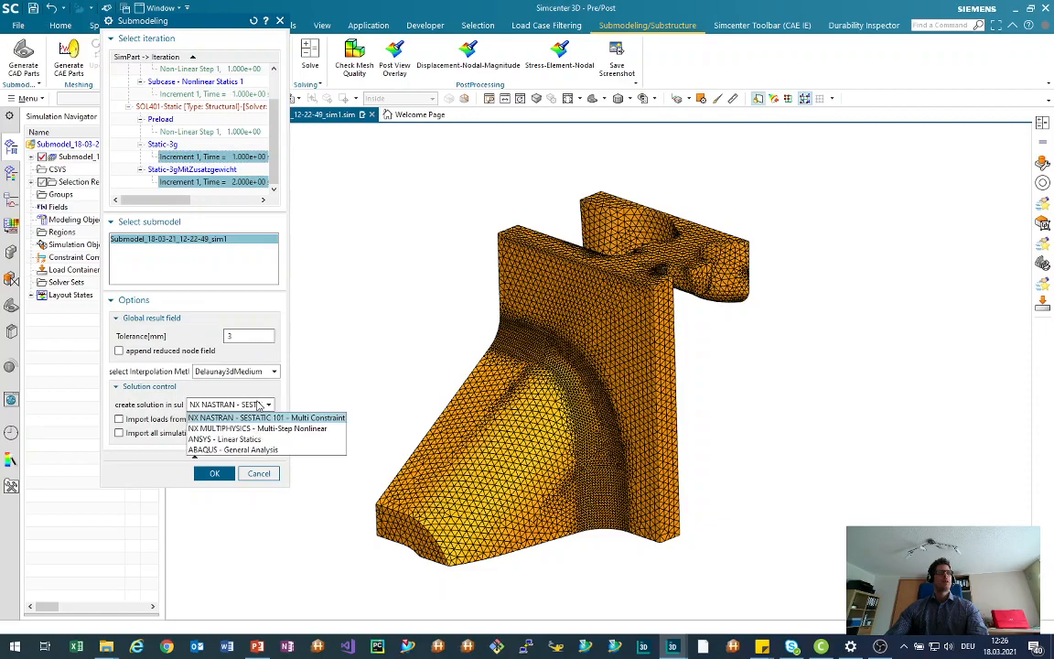
click(265, 418)
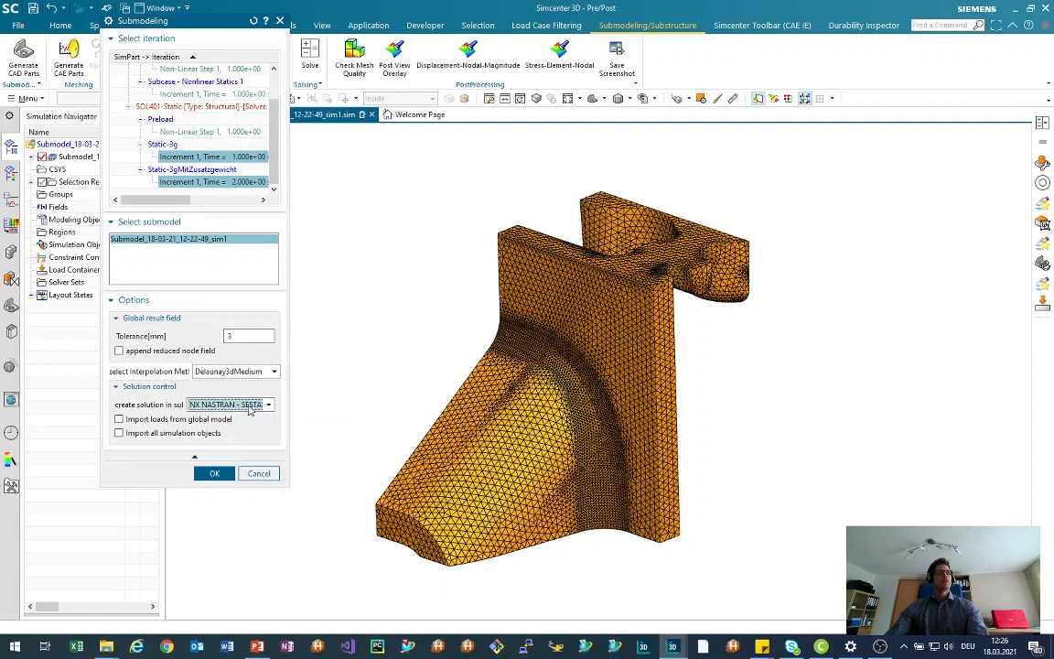
click(215, 473)
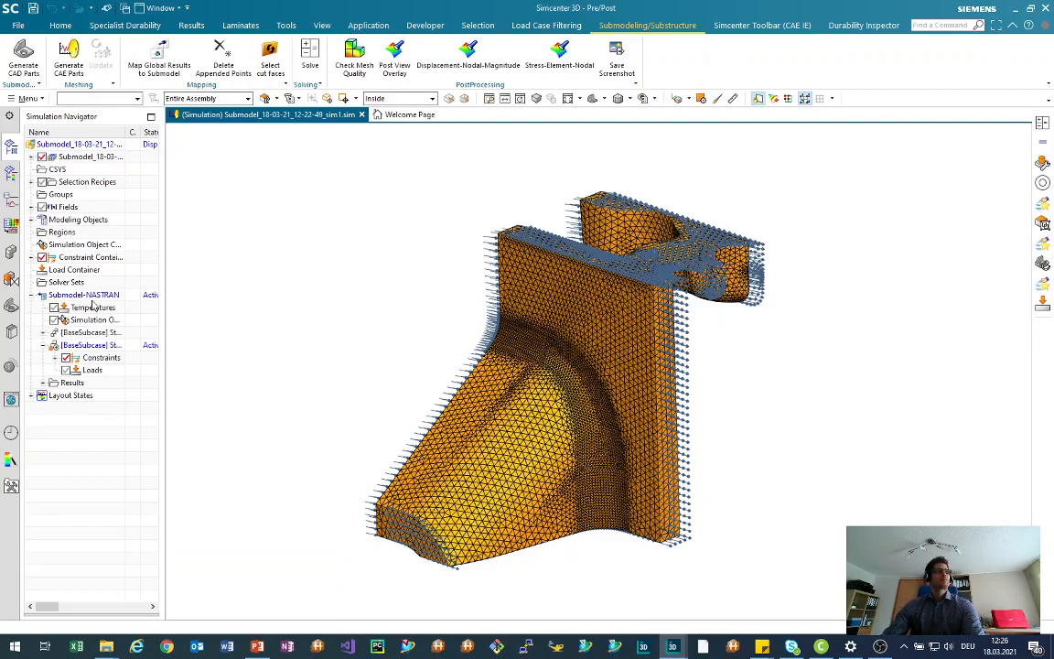
Expand the constraints of both Submodel-NASTRAN subcases to examine the enforced displacement assigned to each
click(55, 358)
click(43, 333)
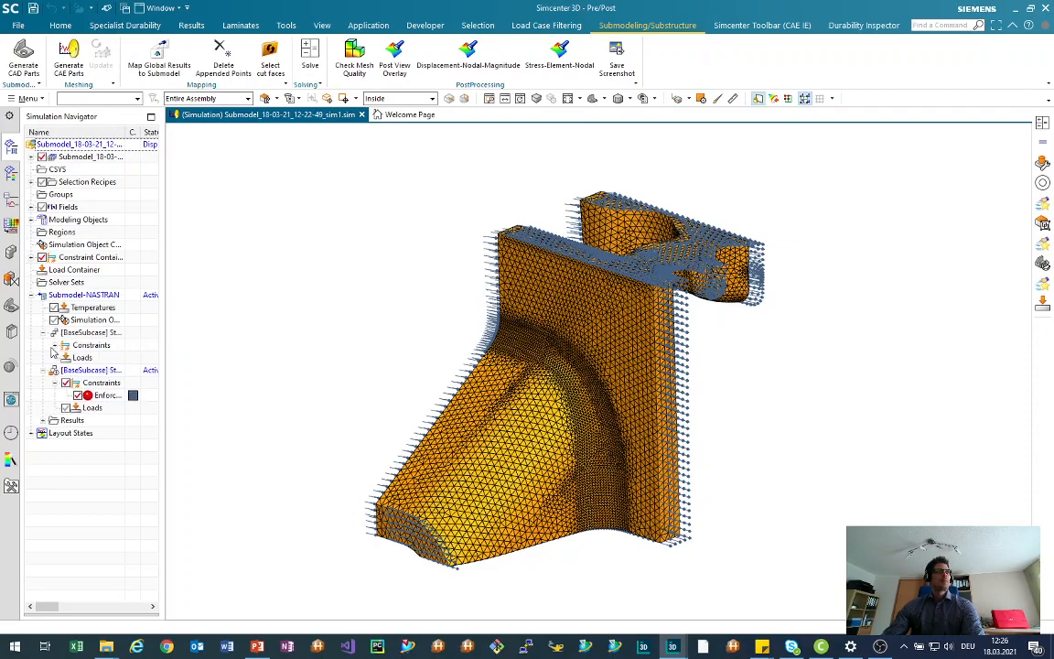
click(54, 346)
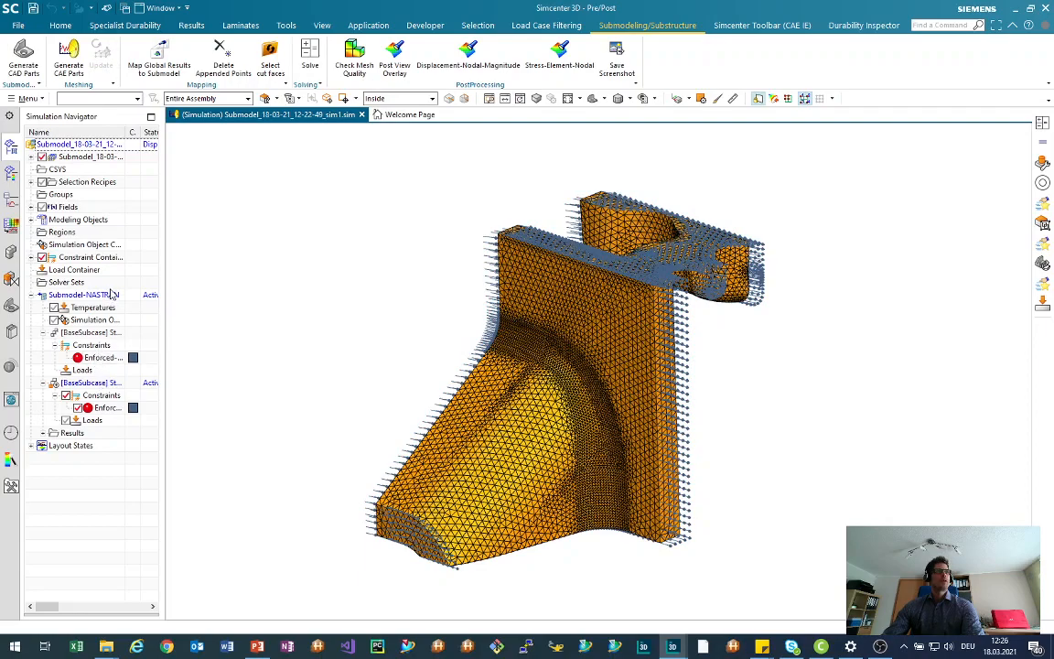
Solve the Submodel-NASTRAN solution with the model setup check enabled and follow the run in the Solution Monitor
click(308, 59)
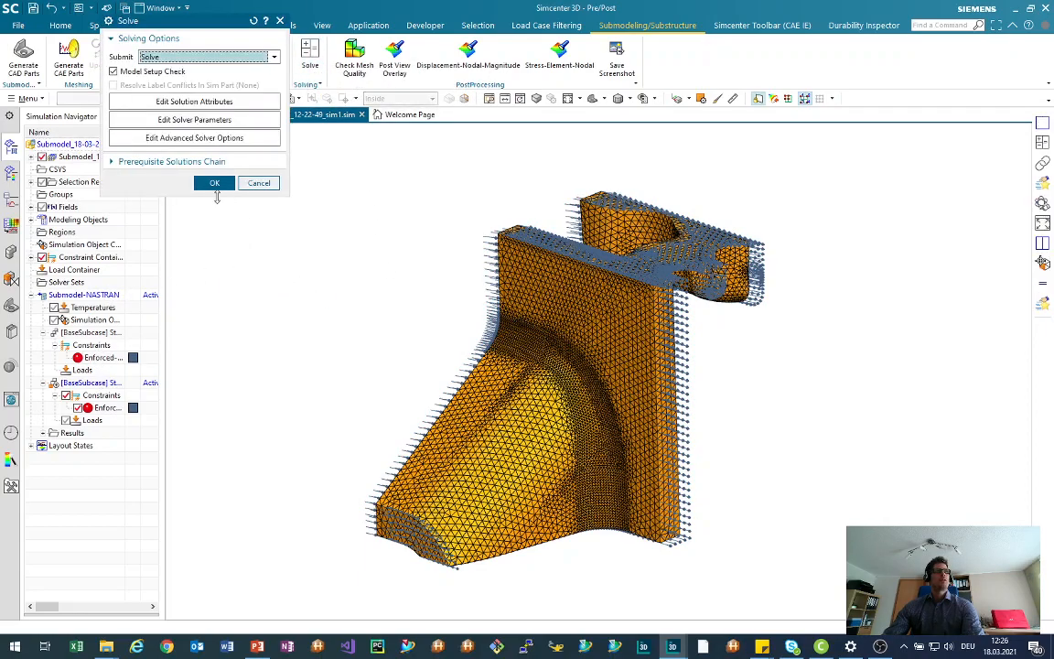
click(214, 183)
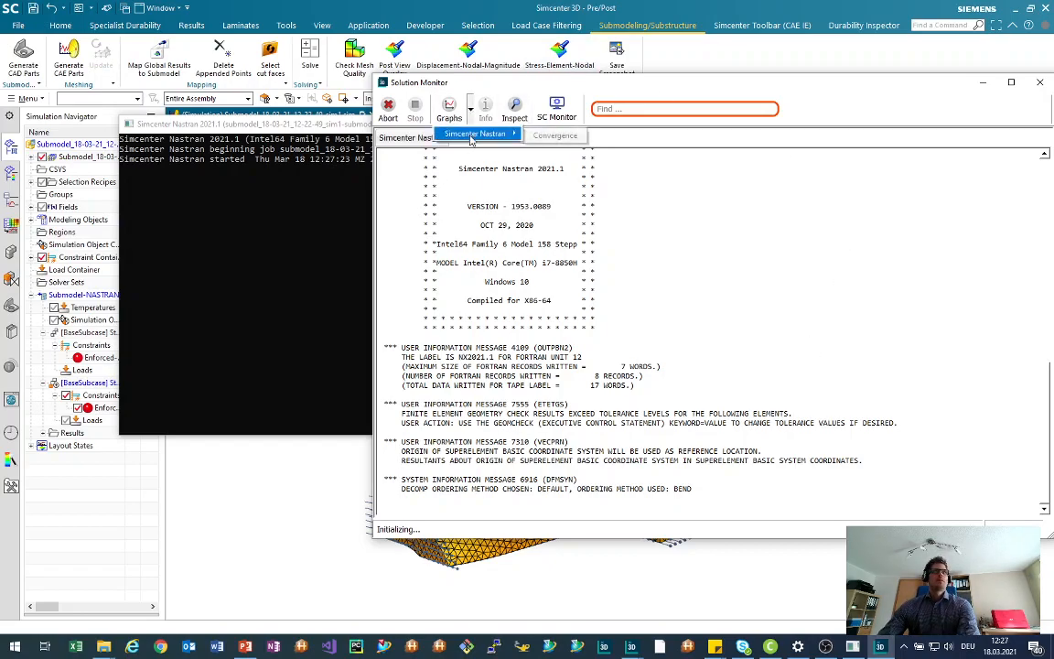
click(458, 134)
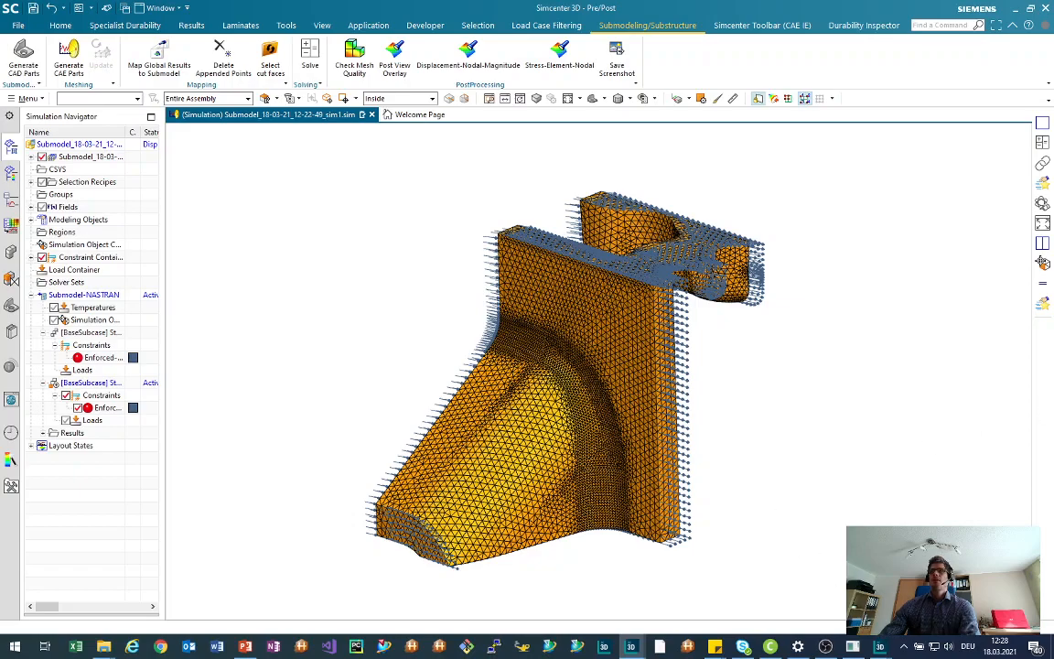
click(881, 648)
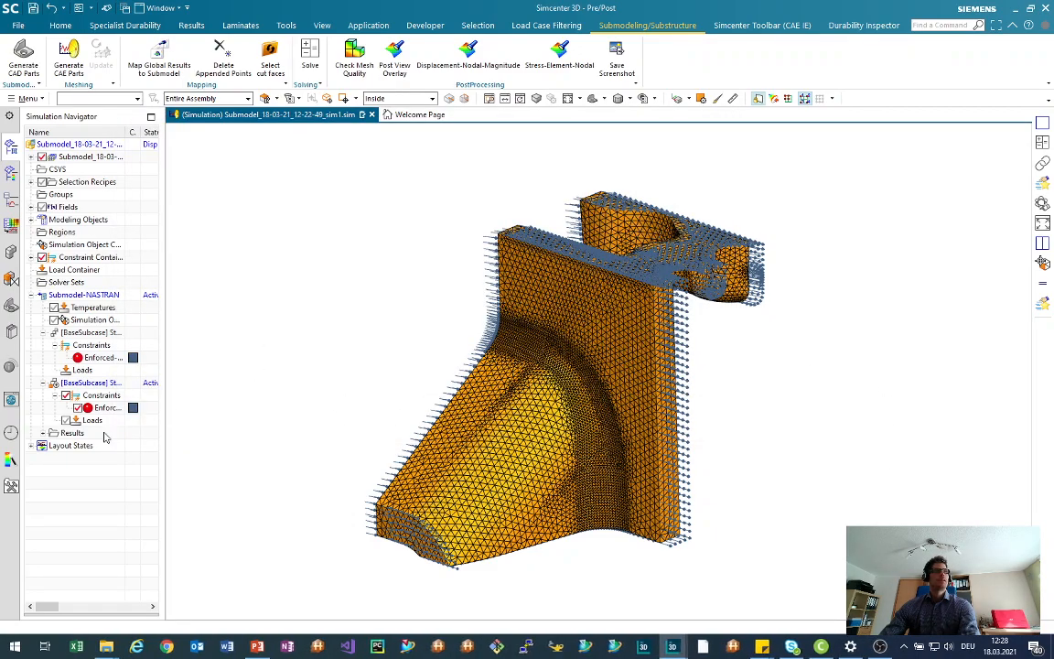
Open the structural results of the Submodel-NASTRAN solution for post-processing
click(43, 434)
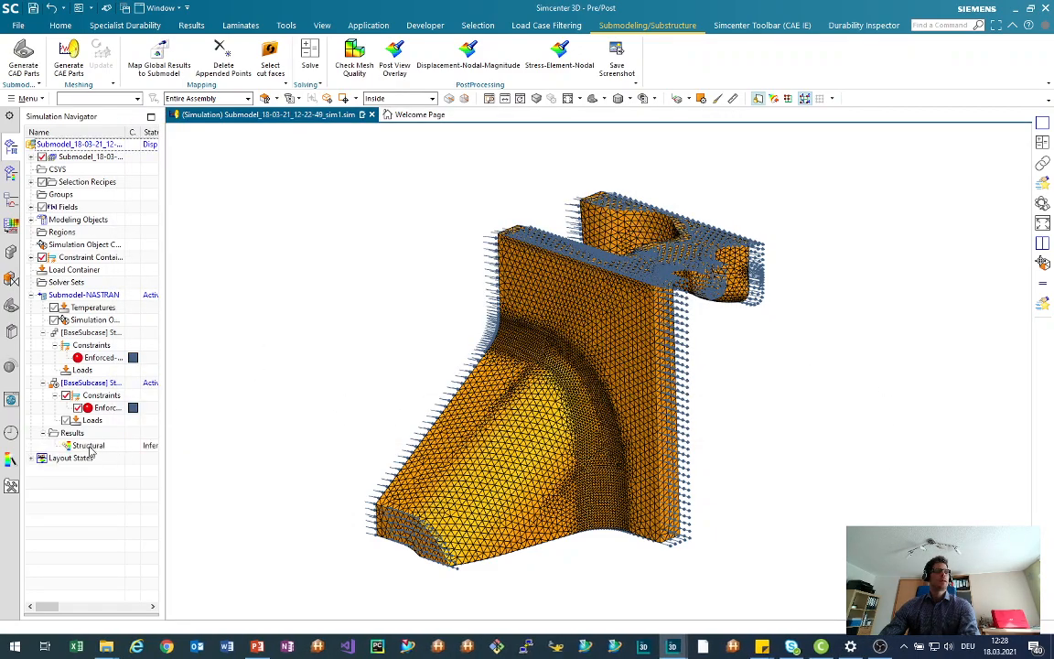
double_click(89, 446)
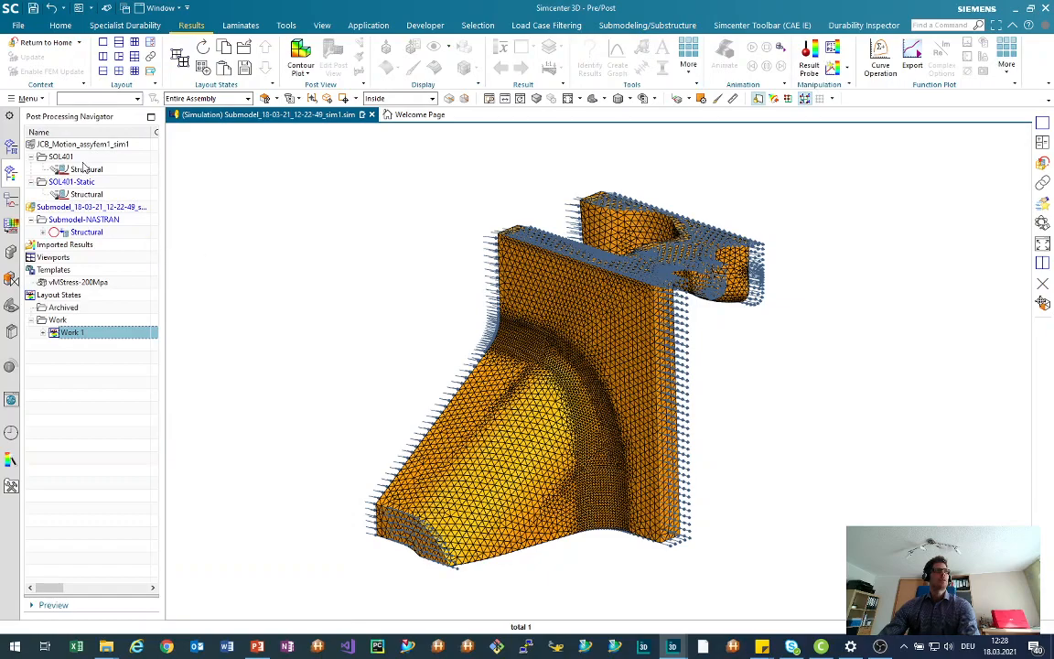
Plot the nodal displacement of the Static-3g subcase from the Submodel-NASTRAN structural results
click(42, 233)
click(55, 245)
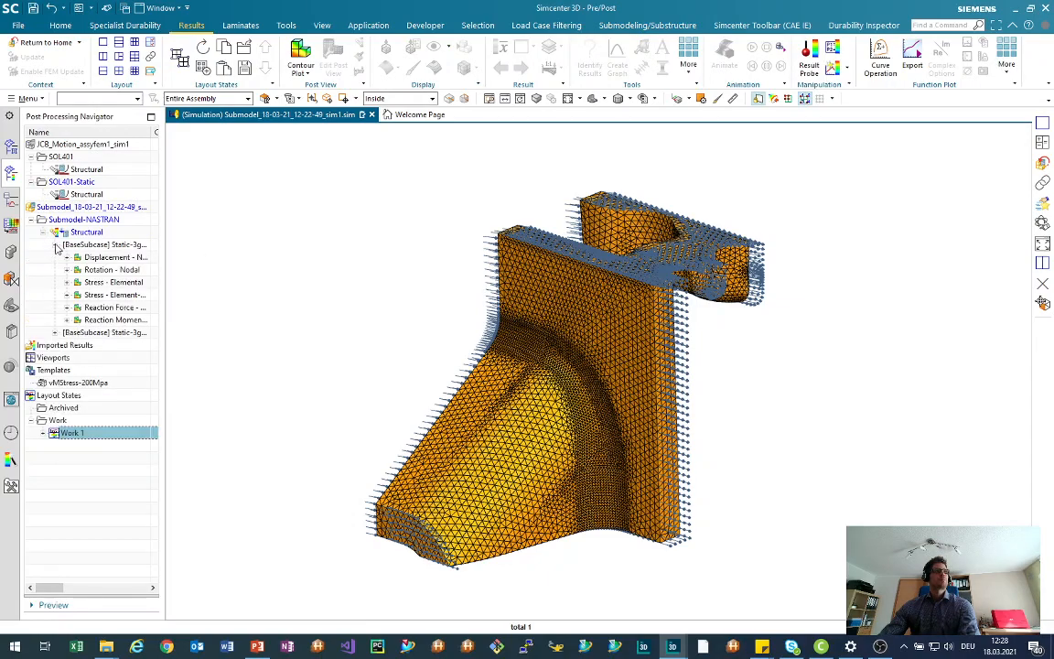
double_click(119, 259)
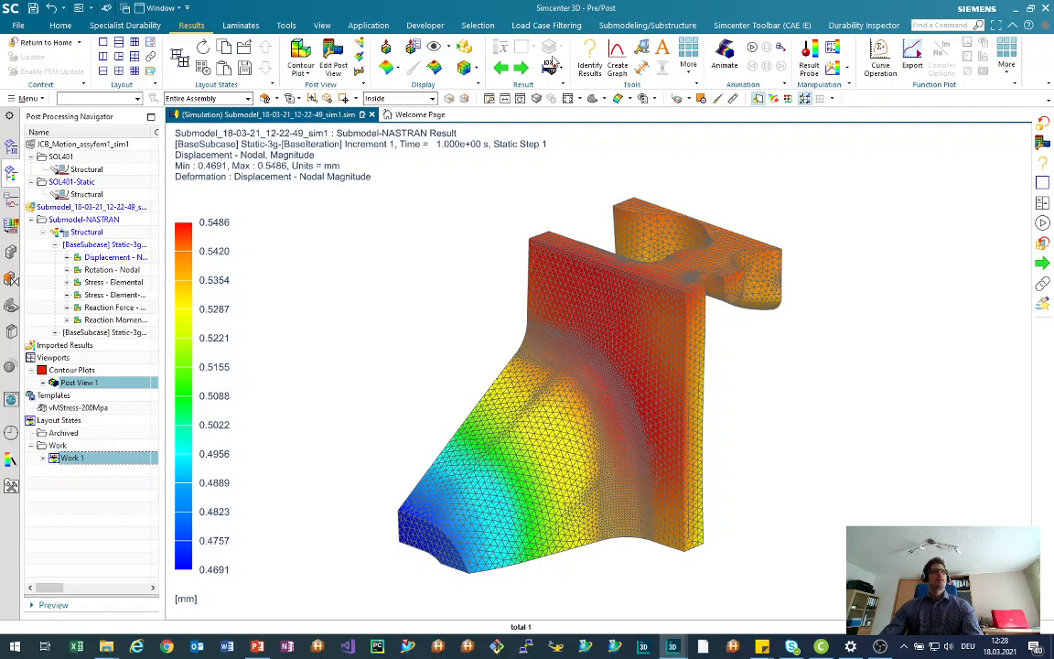
Create a split-screen Post View Overlay comparing the SOL401-Static Static-3gMitZusatzgewicht increment with Static Step 1 of the matching submodel subcase
click(647, 26)
click(394, 57)
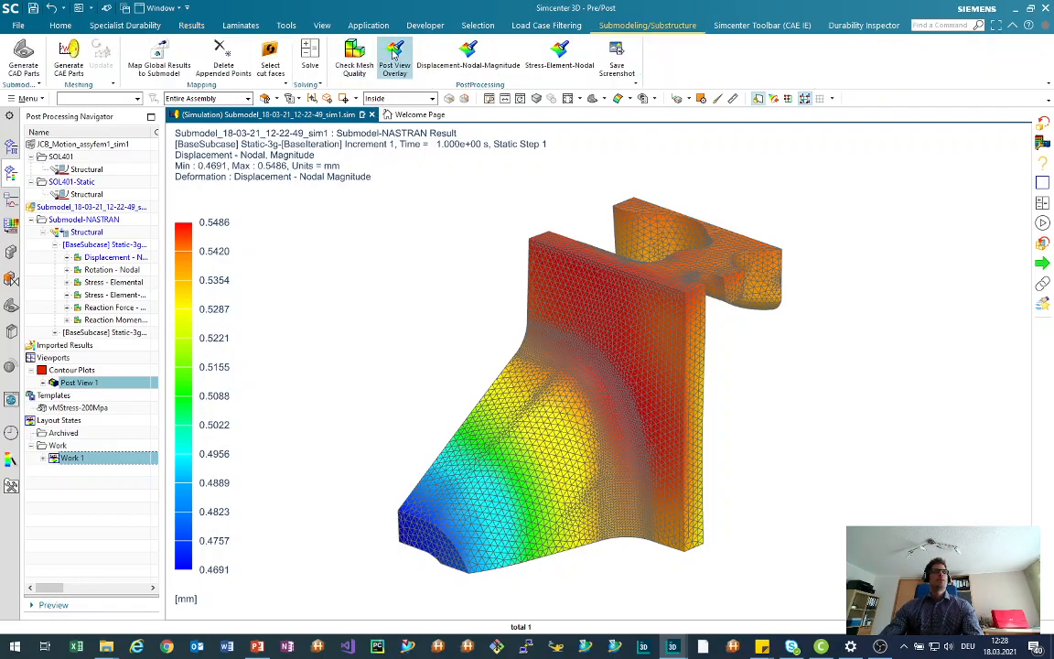
scroll(209, 162, down, 2)
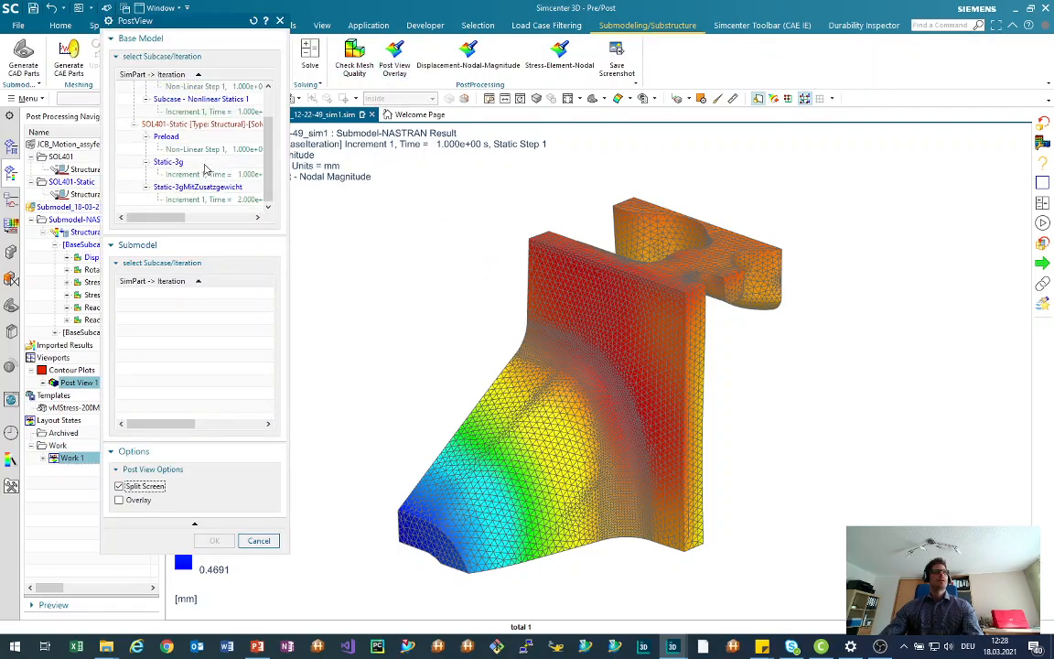
click(209, 201)
click(218, 356)
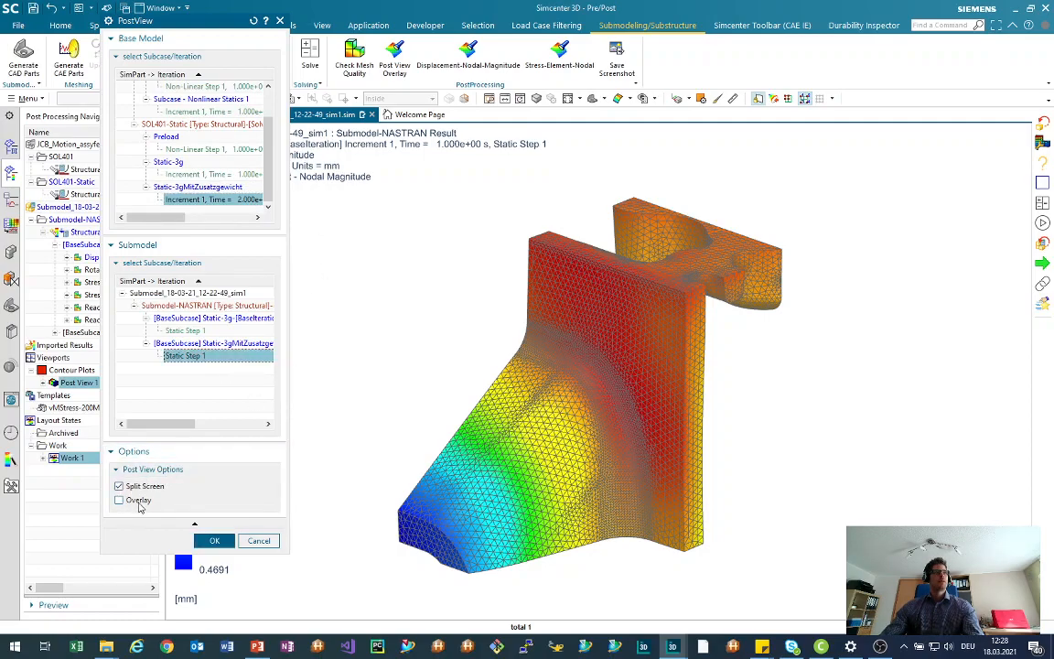
click(214, 541)
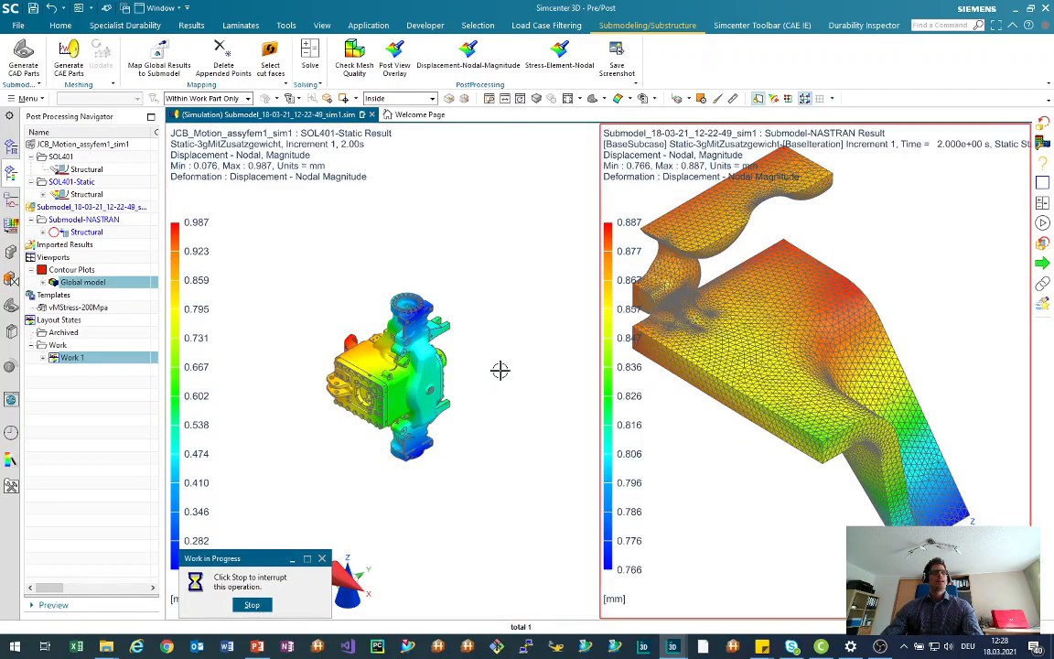
Synchronize the views of the global model and submodel plots
click(701, 514)
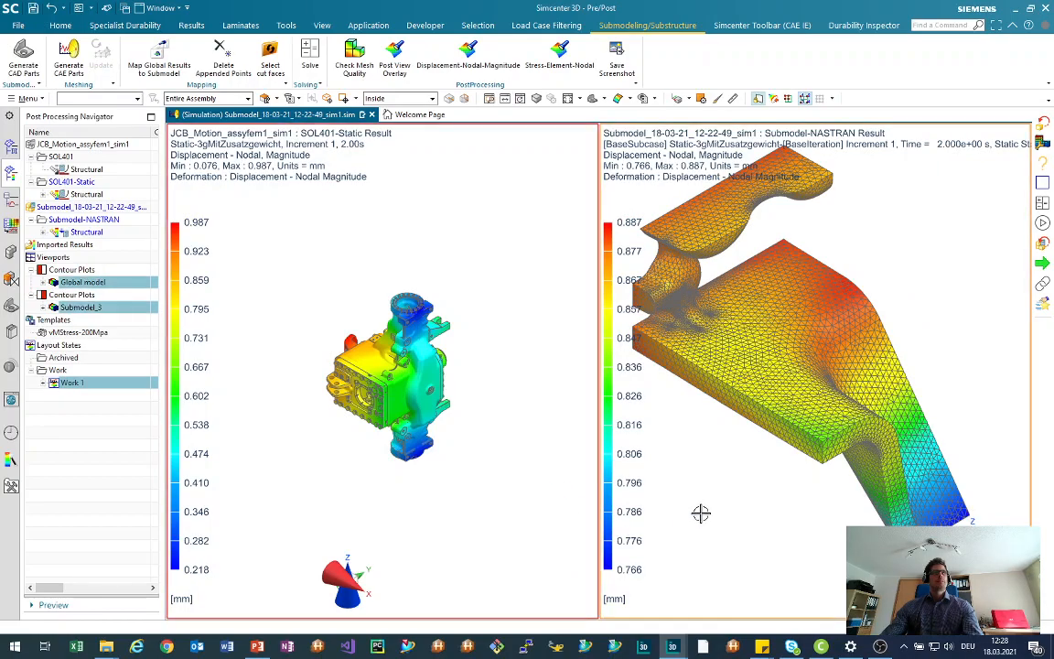
right_click(688, 519)
click(713, 566)
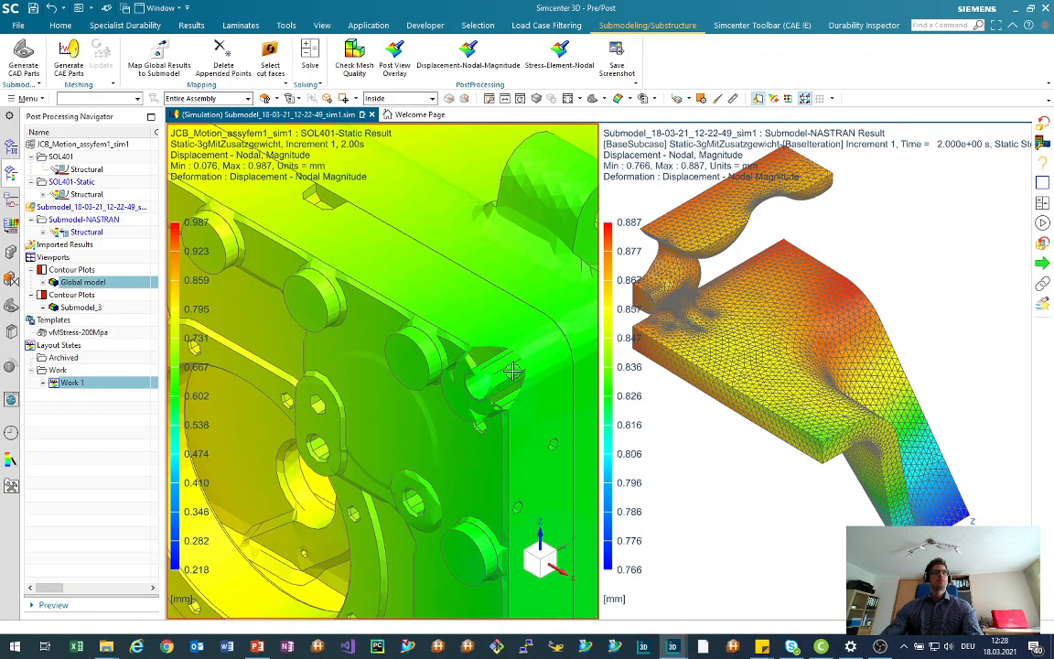
Show only feature edges on the global model and submodel plots and orient both views toward the fillet region
ctrl+click(81, 308)
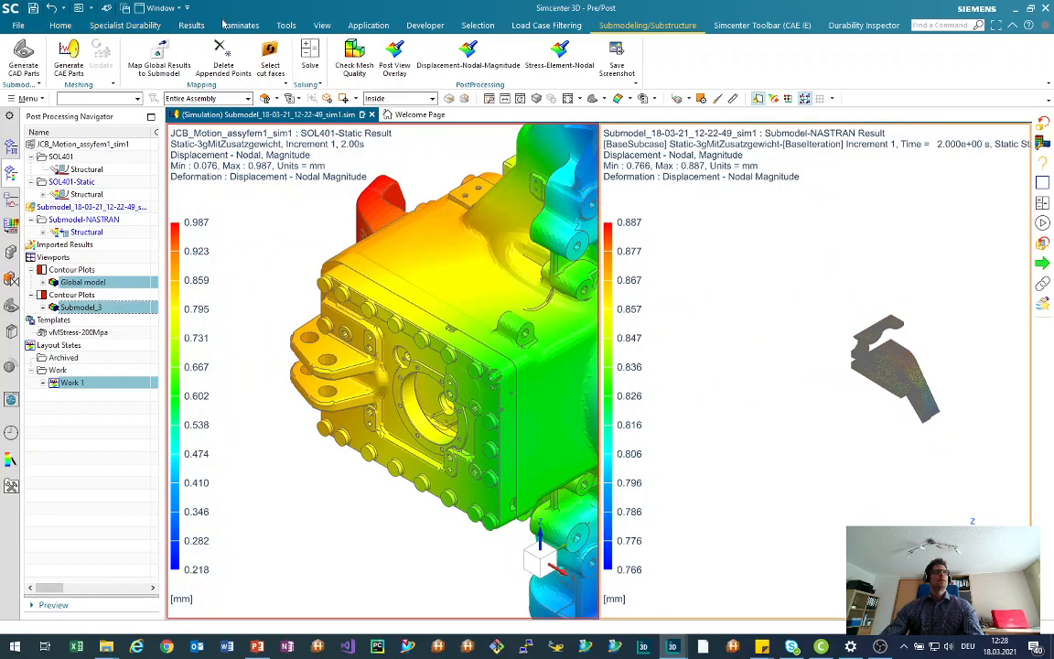
click(189, 26)
click(476, 70)
click(484, 103)
middle_drag(357, 378, 467, 344)
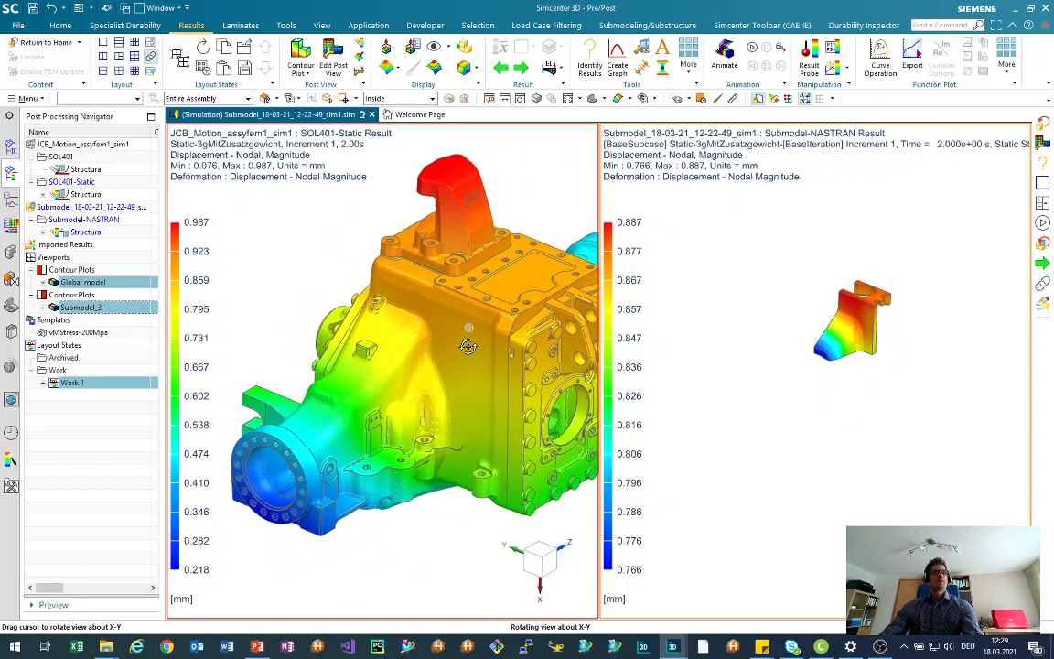
scroll(466, 360, up, 2)
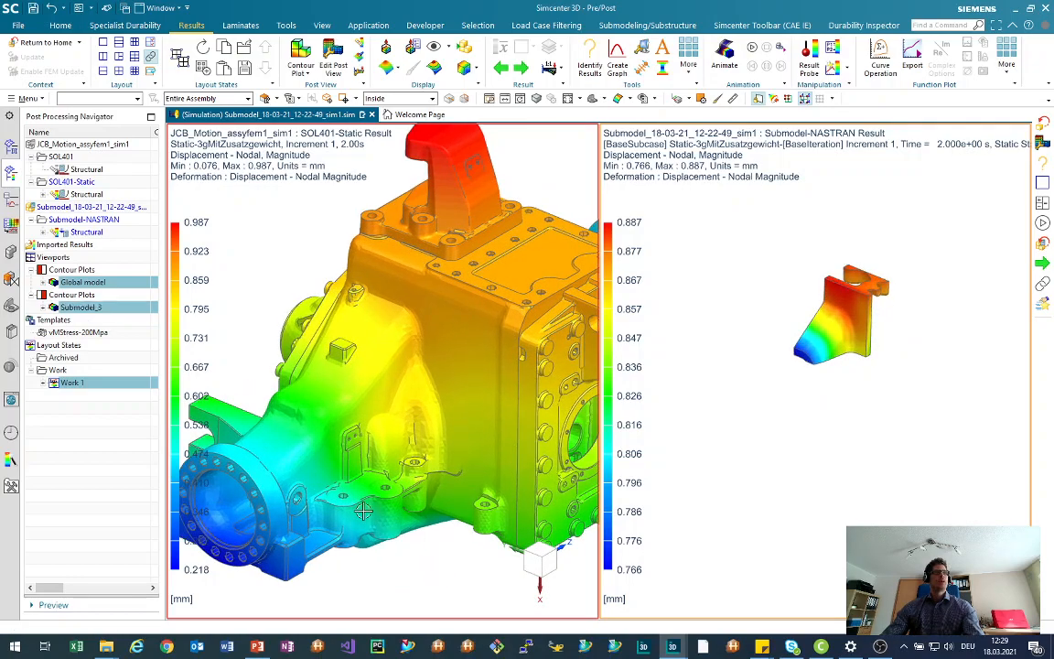
Set the global model plot's result to Stress [Eng.] - Element-Nodal, Von-Mises
right_click(429, 567)
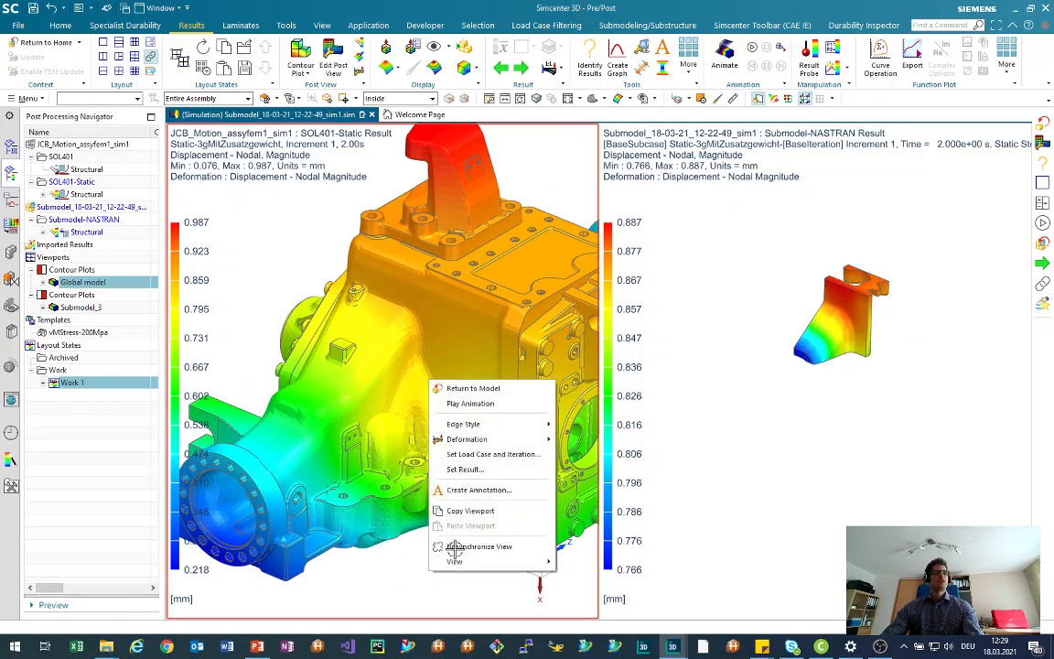
click(486, 469)
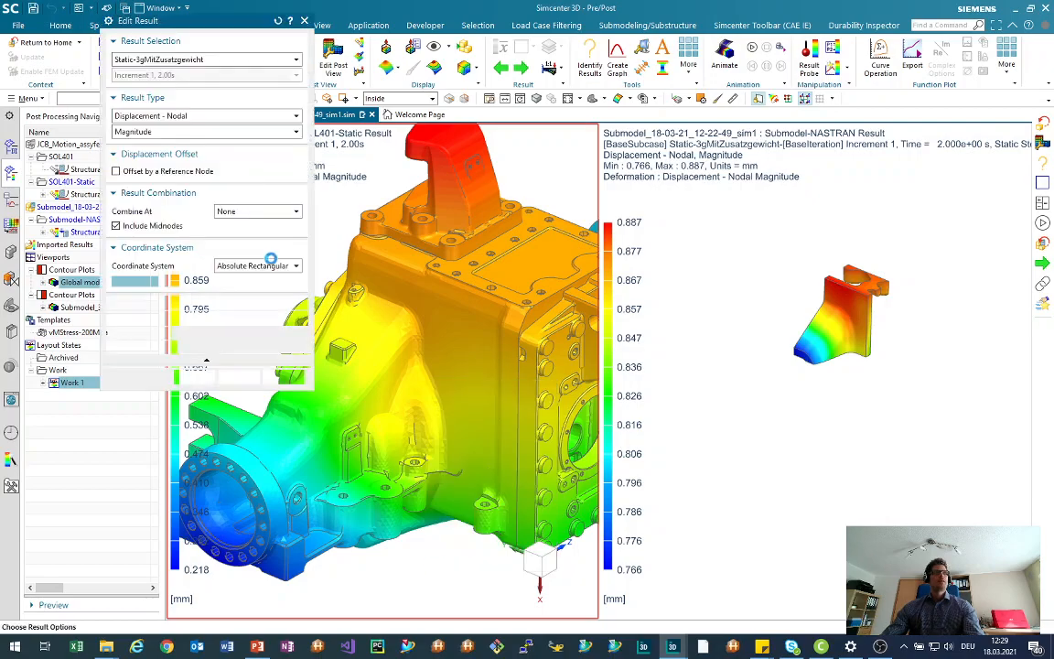
click(233, 117)
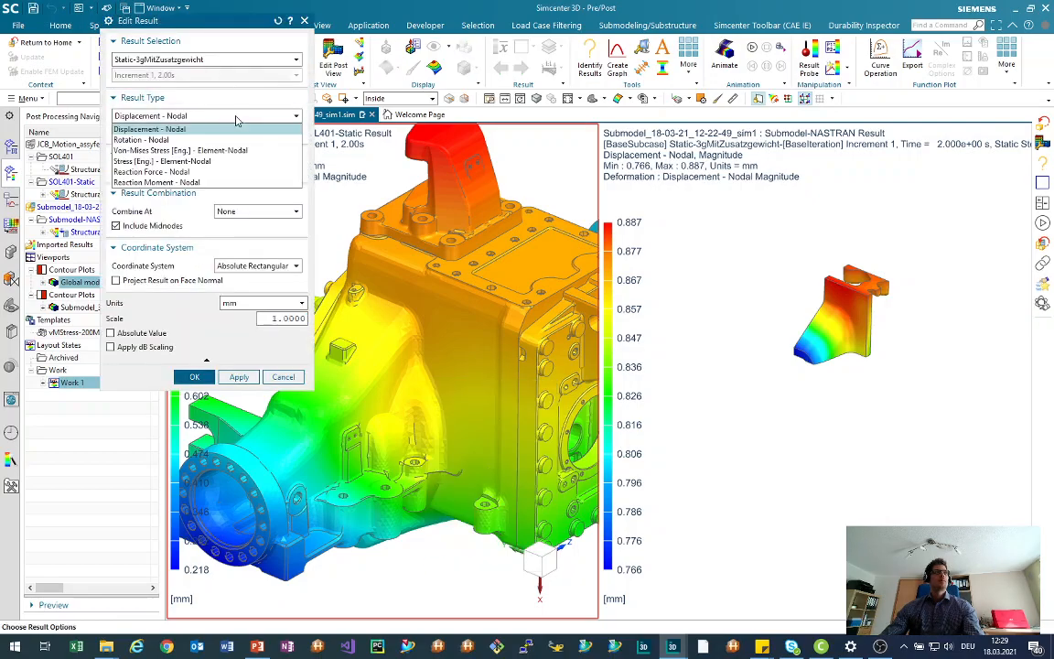
click(221, 162)
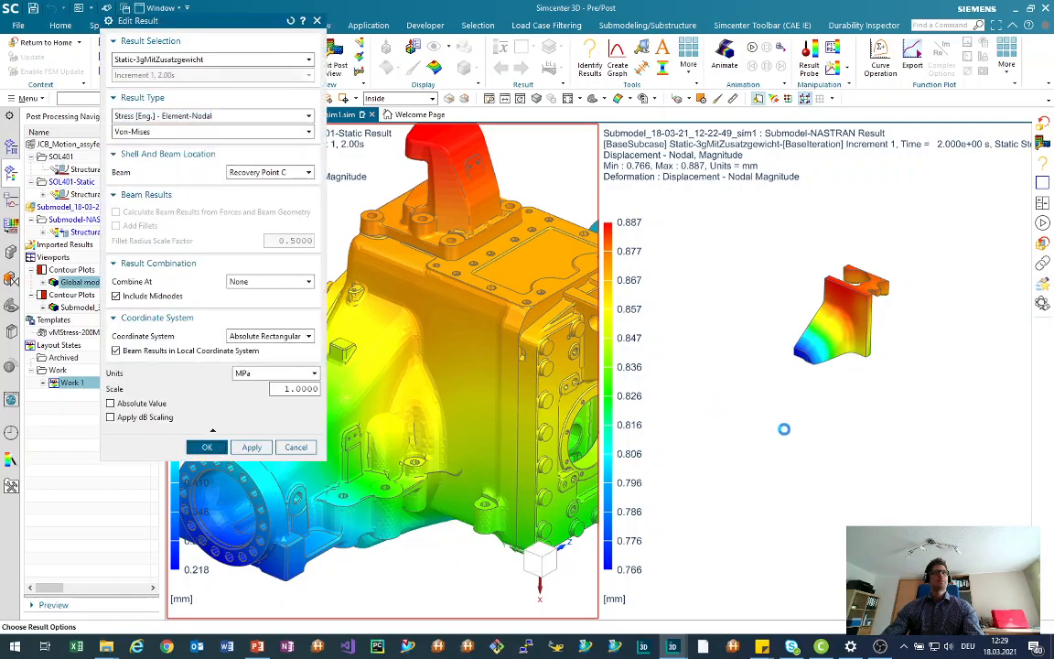
Set the submodel plot's result to Stress - Element-Nodal, Von-Mises
click(739, 406)
right_click(753, 399)
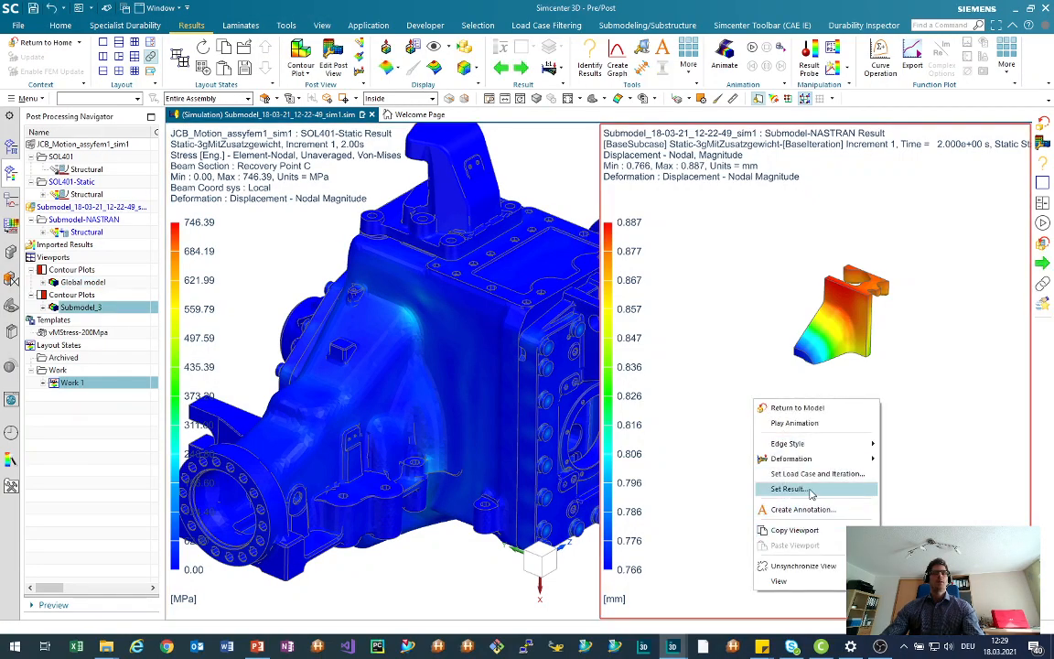
click(810, 490)
click(205, 115)
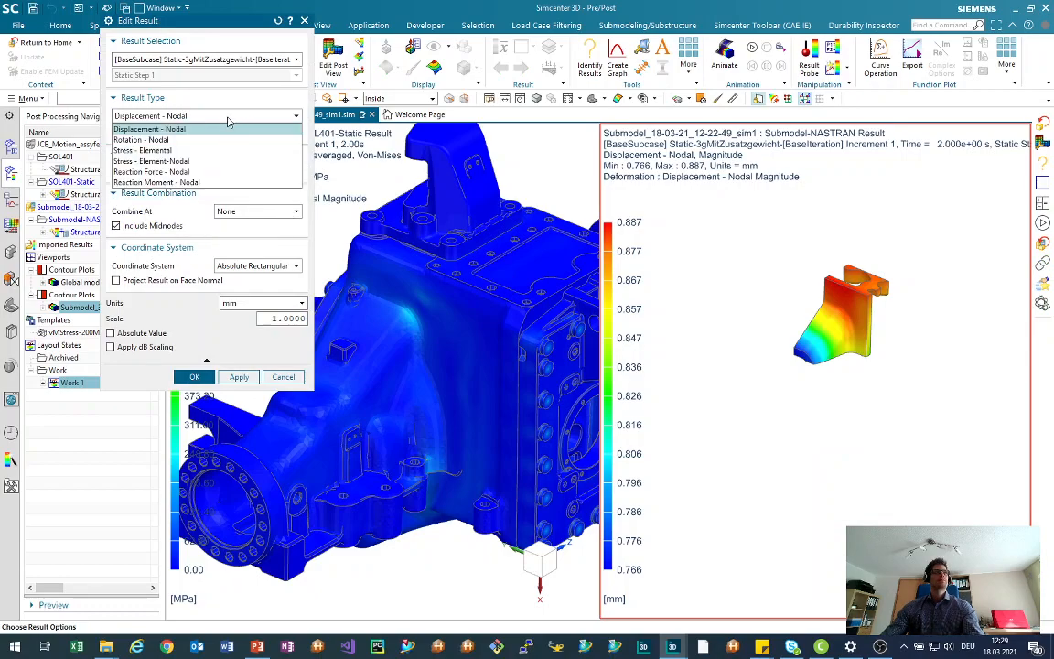
click(205, 162)
click(194, 323)
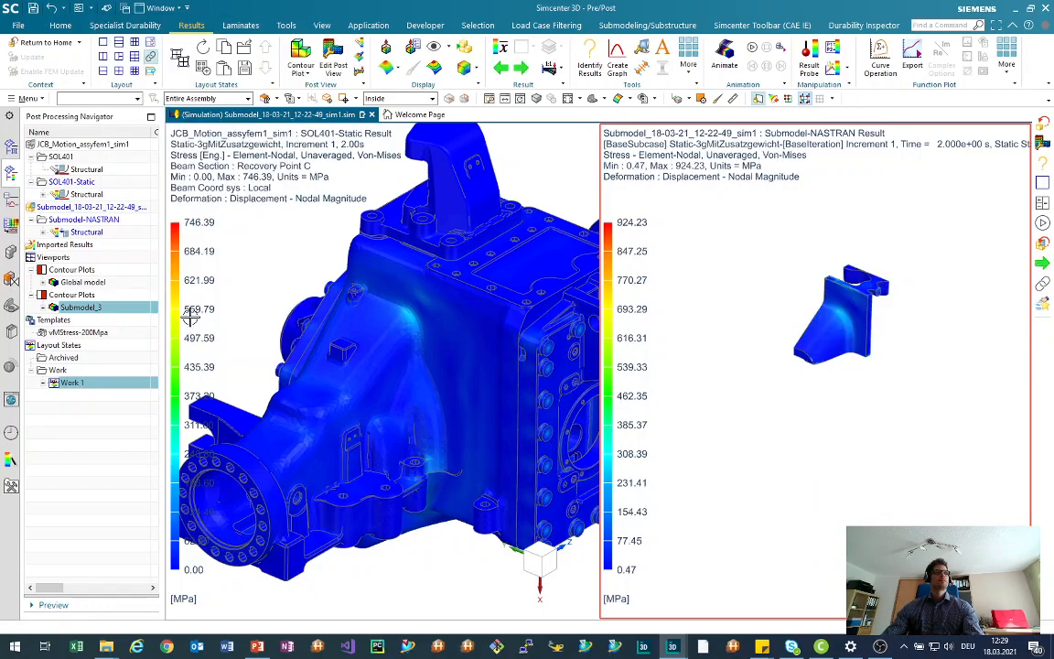
Set specified legend extremes with a maximum of 200 MPa for both the Global model and Submodel_3 post views
right_click(80, 282)
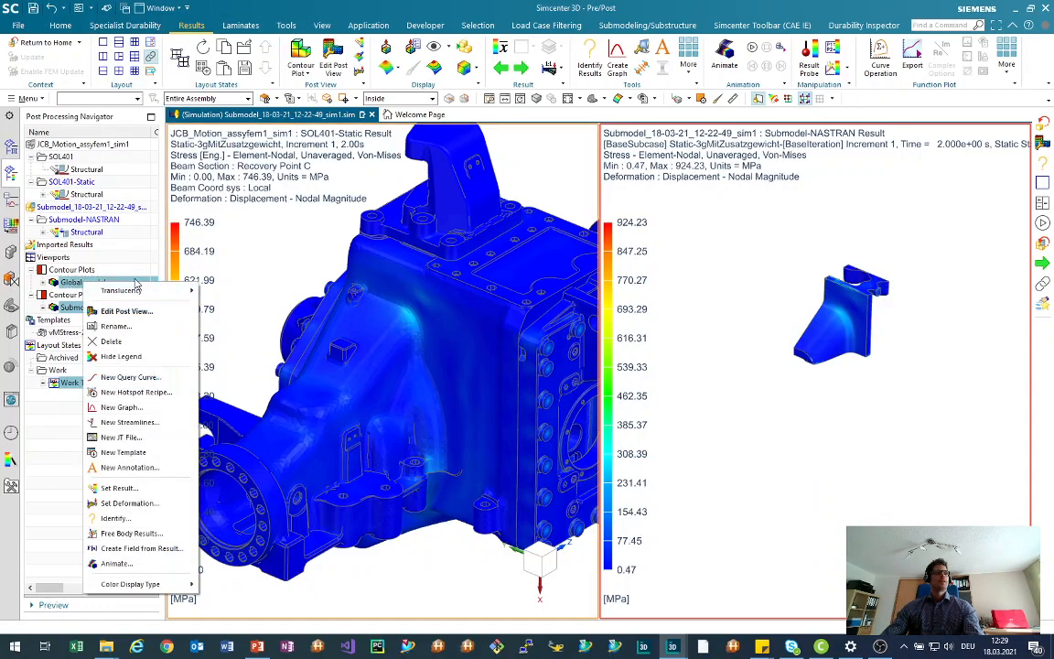
click(128, 311)
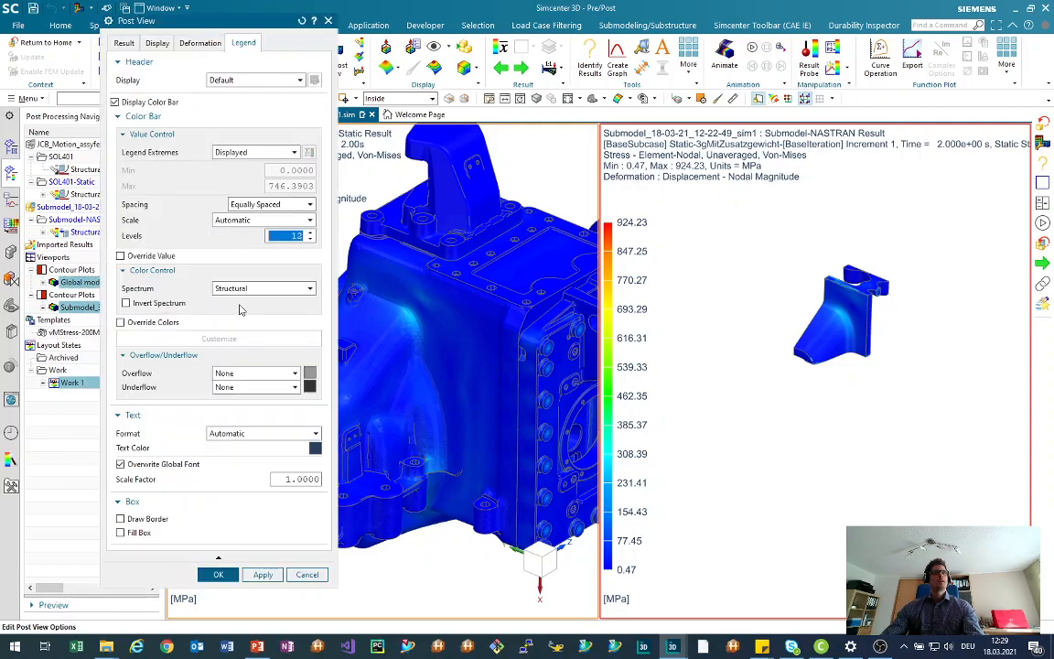
click(247, 152)
click(240, 181)
double_click(289, 186)
text(200)
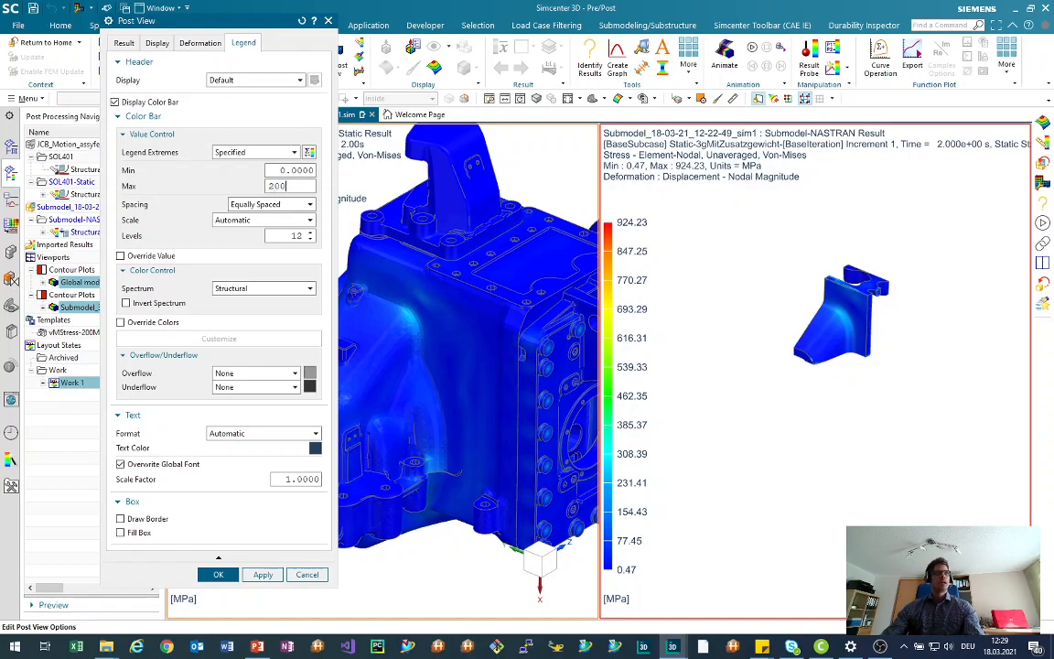
click(217, 575)
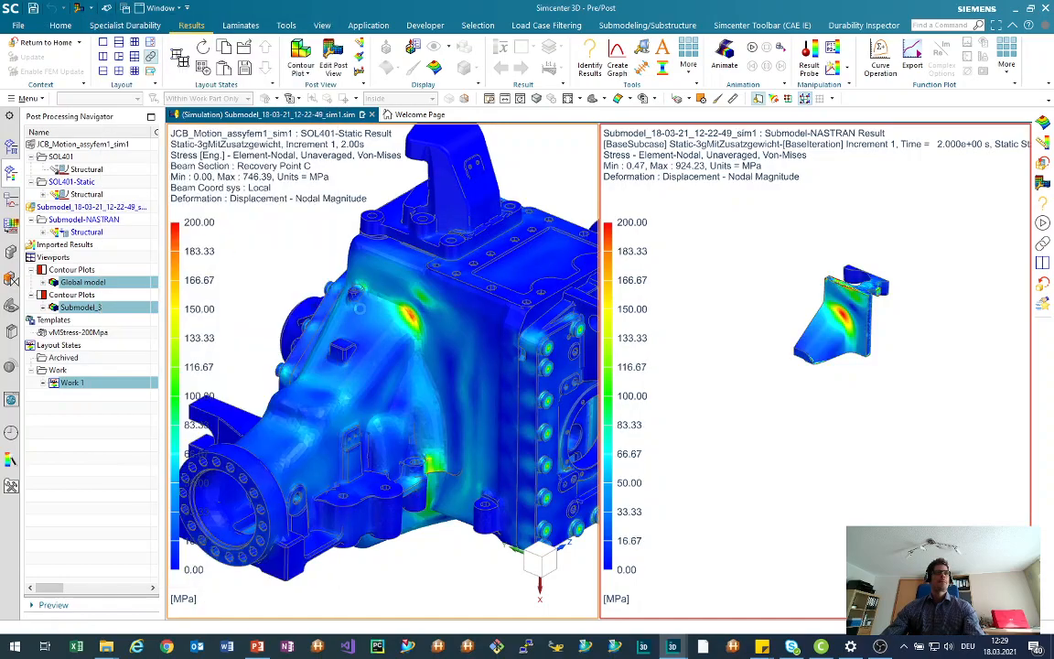
Display both stress plots with banded contours and compare the fillet hotspot between the global model and the submodel
scroll(402, 352, up, 5)
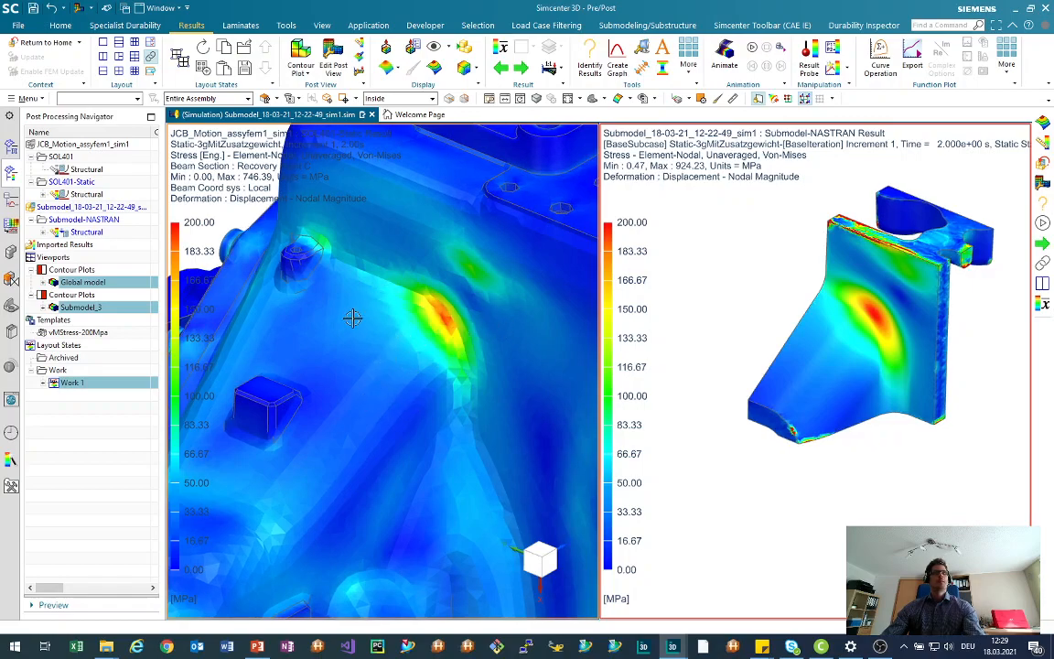
scroll(445, 316, up, 1)
scroll(439, 315, up, 1)
middle_drag(436, 313, 430, 309)
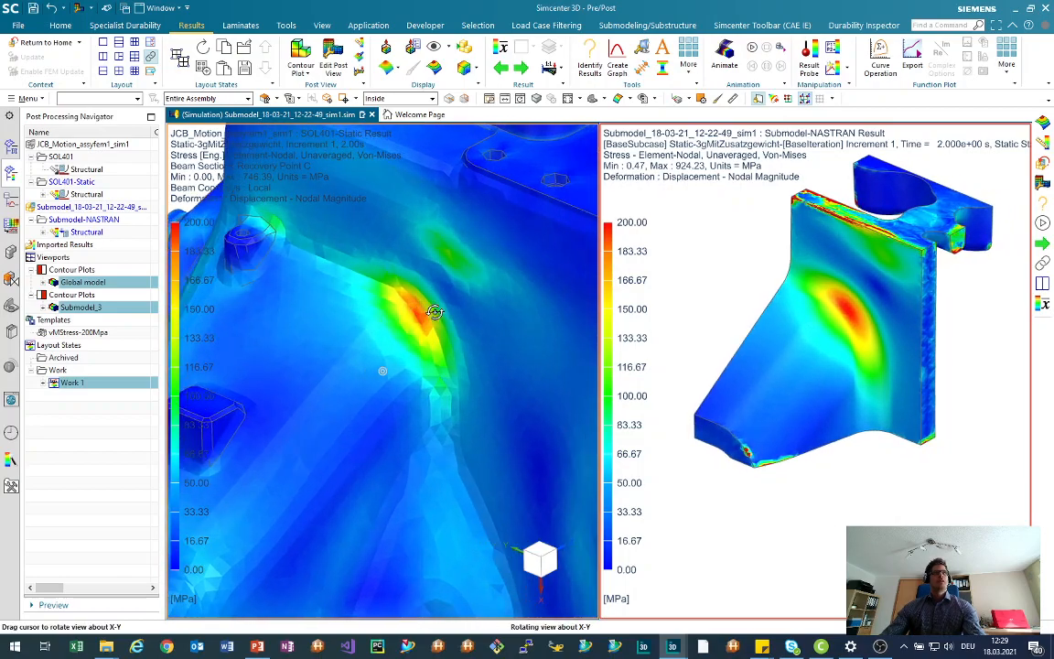
click(434, 67)
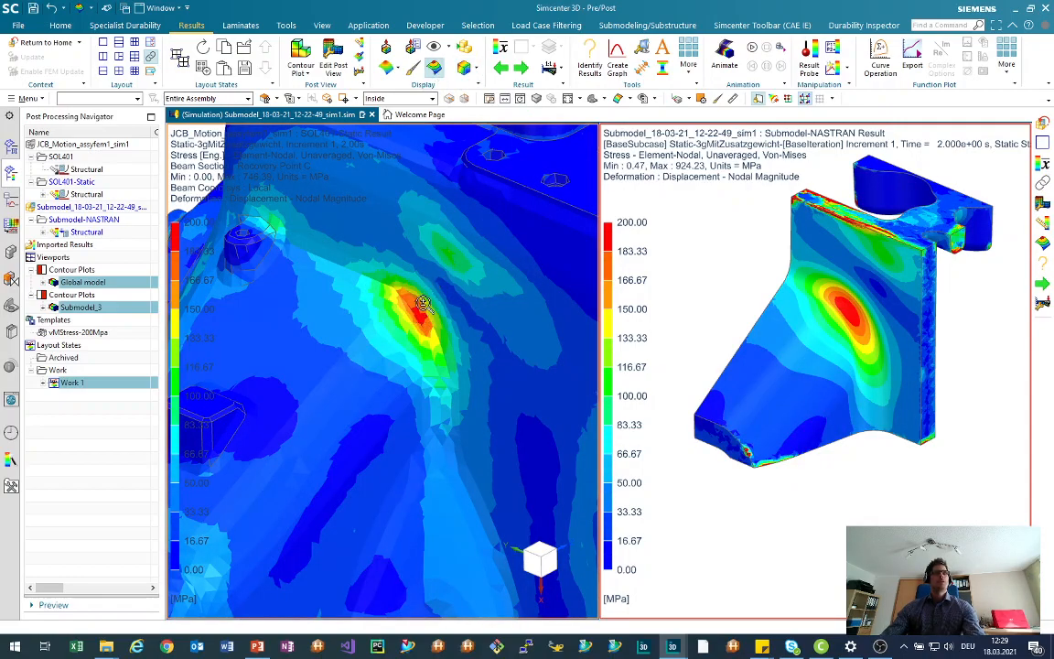
scroll(394, 293, up, 5)
scroll(435, 344, down, 1)
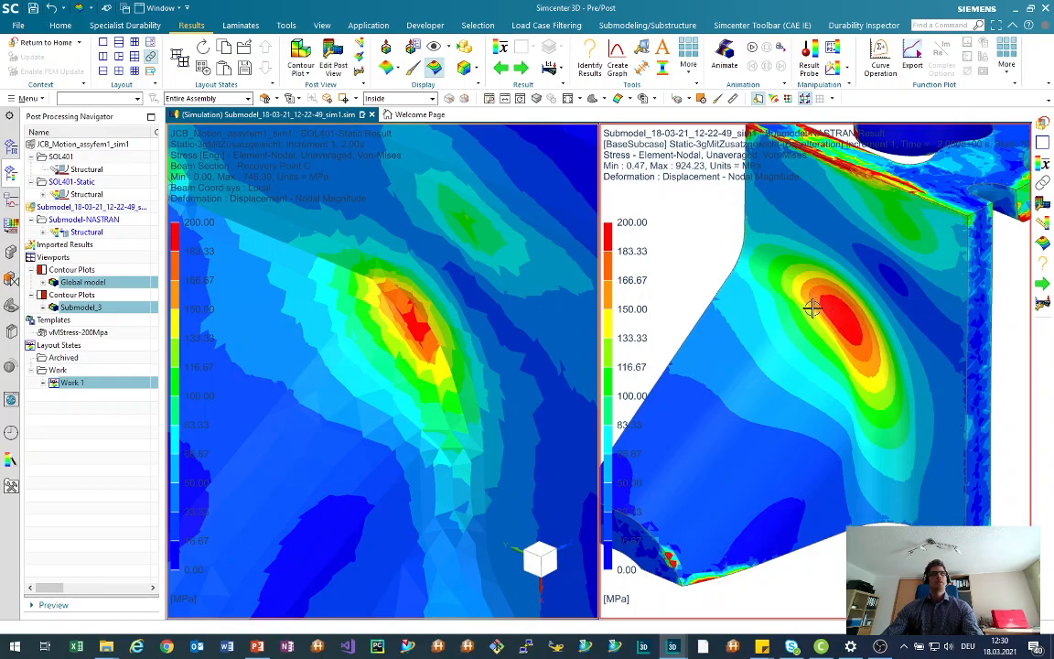
scroll(721, 330, down, 1)
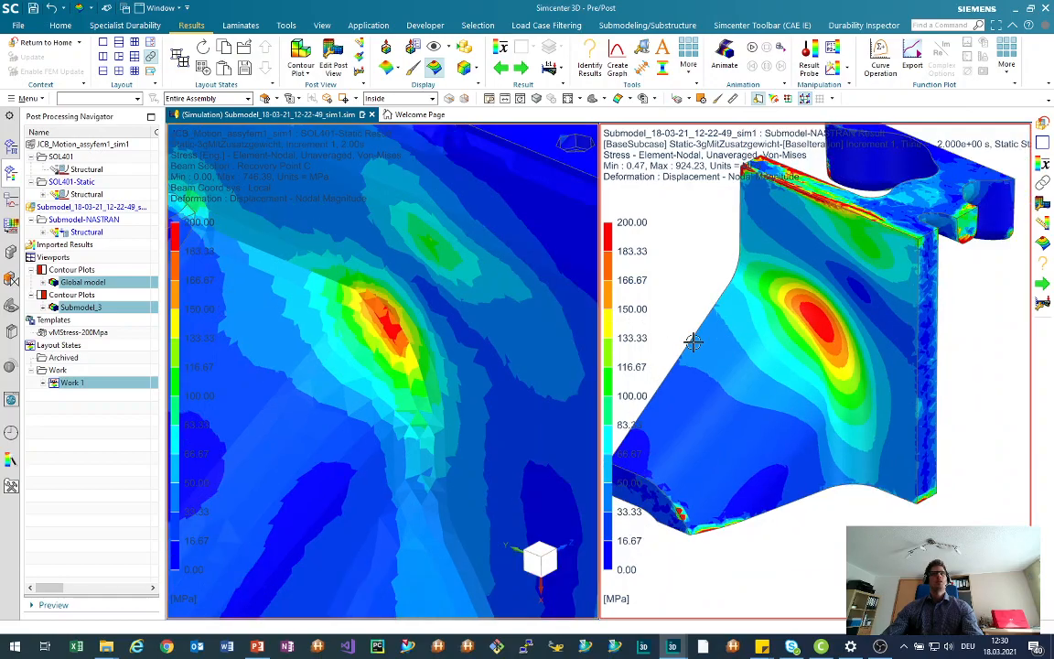
scroll(693, 341, down, 1)
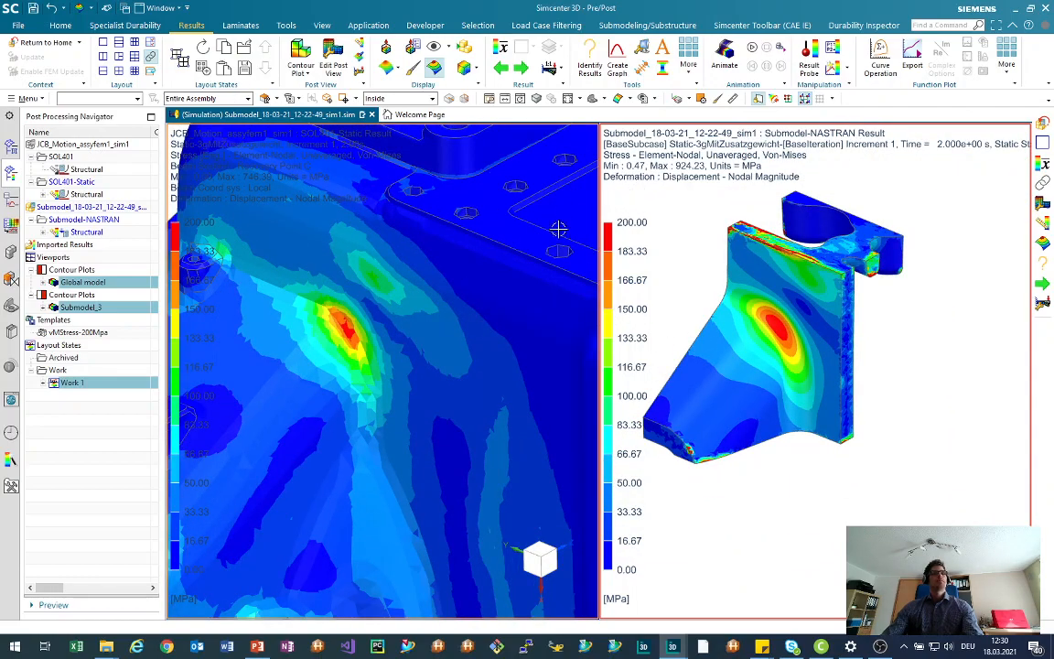
Restore the single-viewport layout and leave post-processing to return to the submodel simulation
click(83, 310)
click(104, 42)
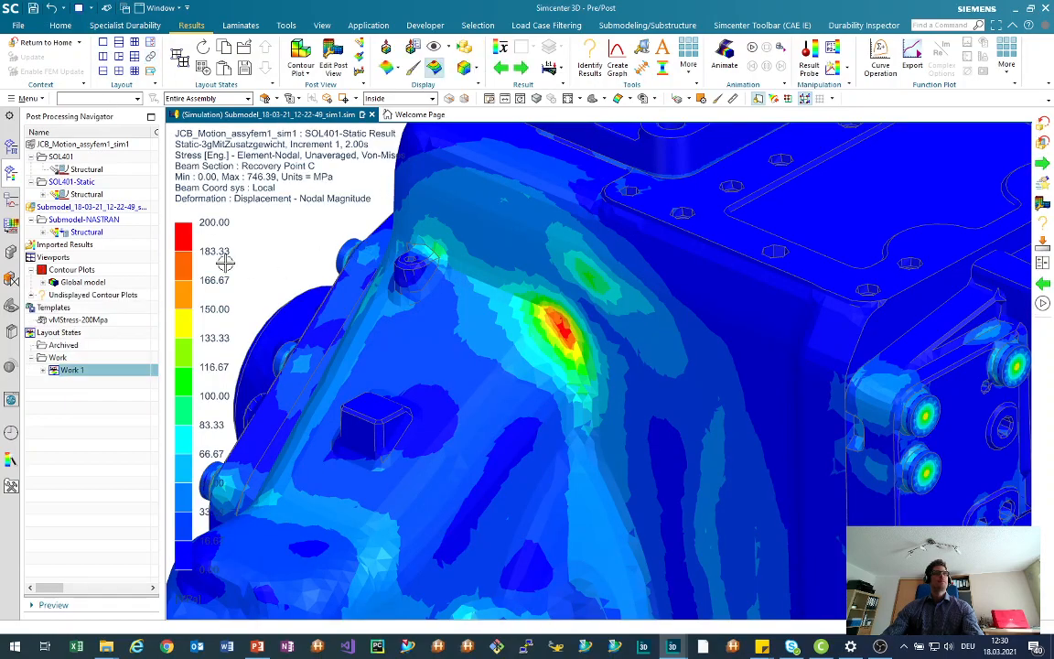
click(42, 42)
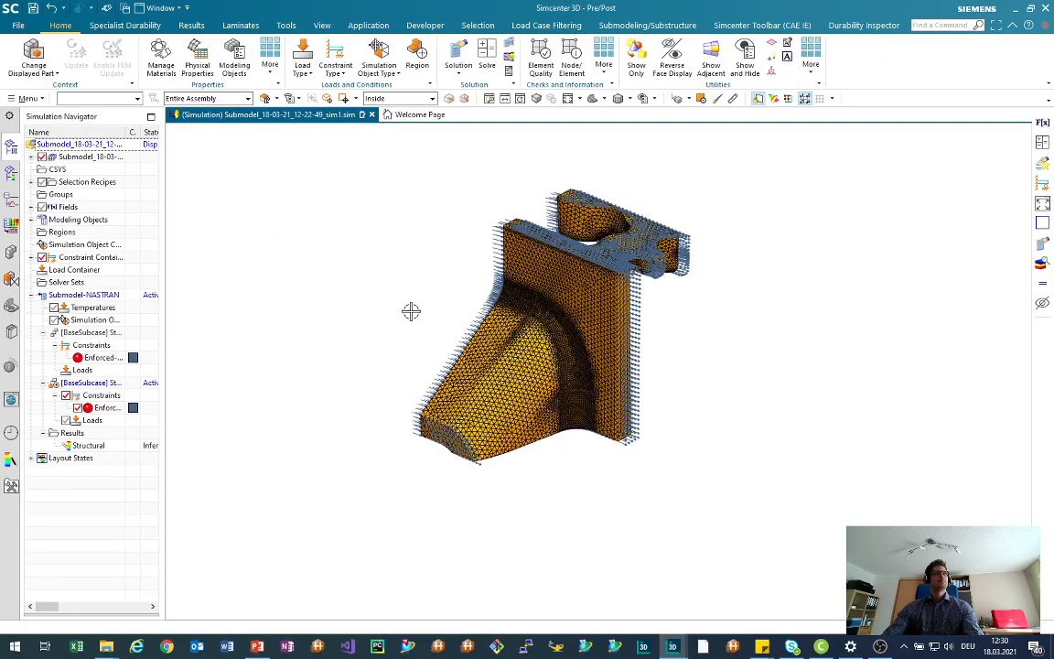
Check the mesh quality of the three fillet faces for Static-3gMitZusatzgewicht Static Step 1, creating a group at a 10% threshold
scroll(447, 276, up, 2)
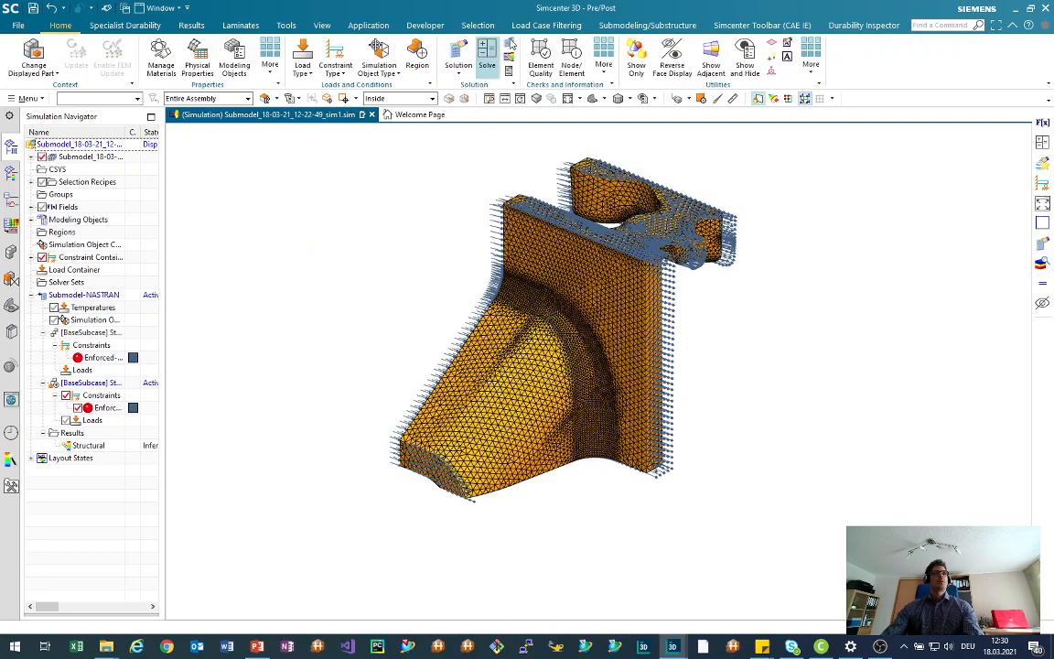
click(611, 25)
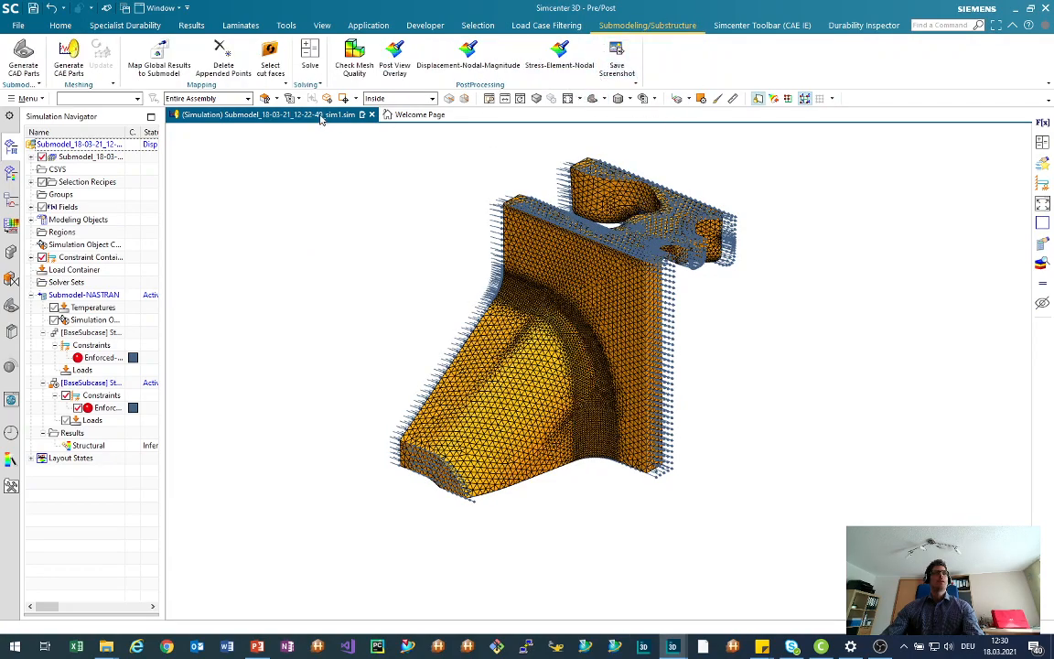
click(356, 52)
click(562, 326)
click(562, 327)
click(588, 427)
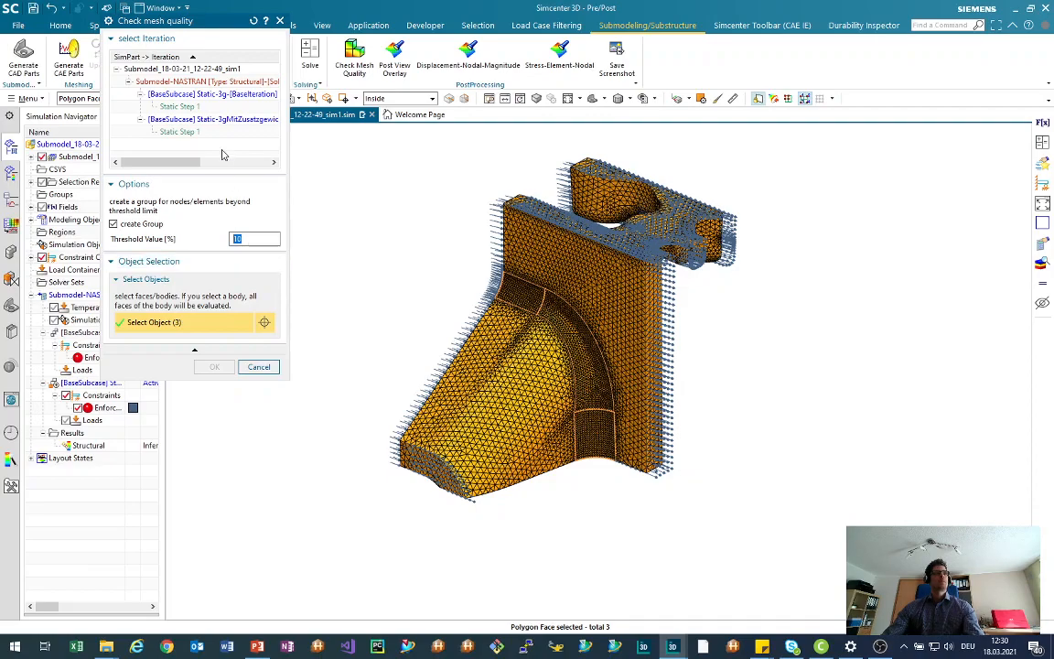
click(199, 133)
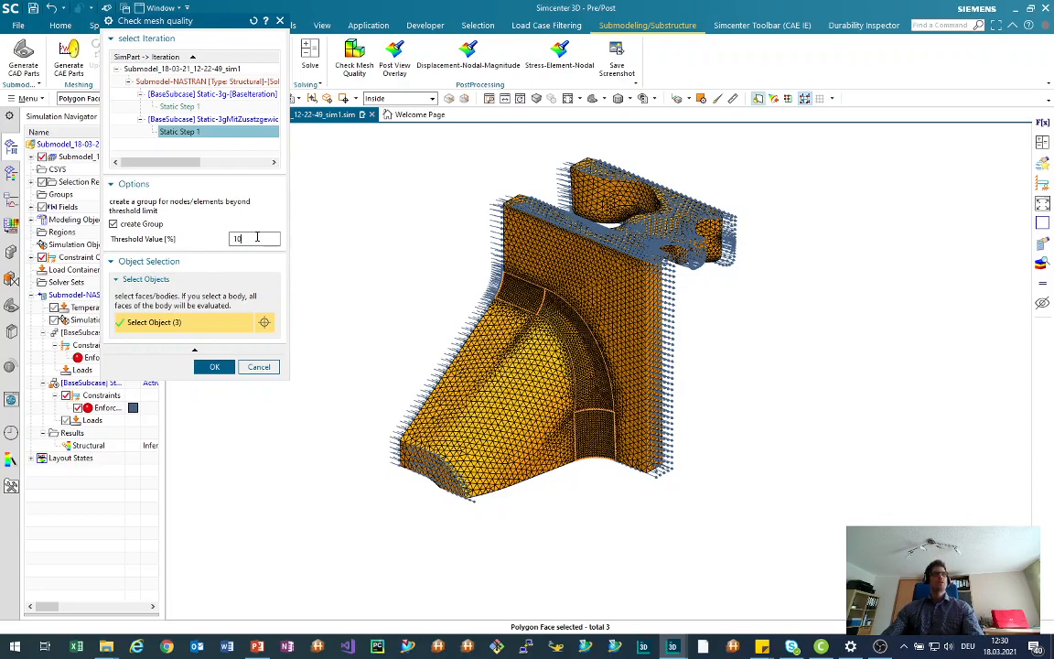
click(212, 367)
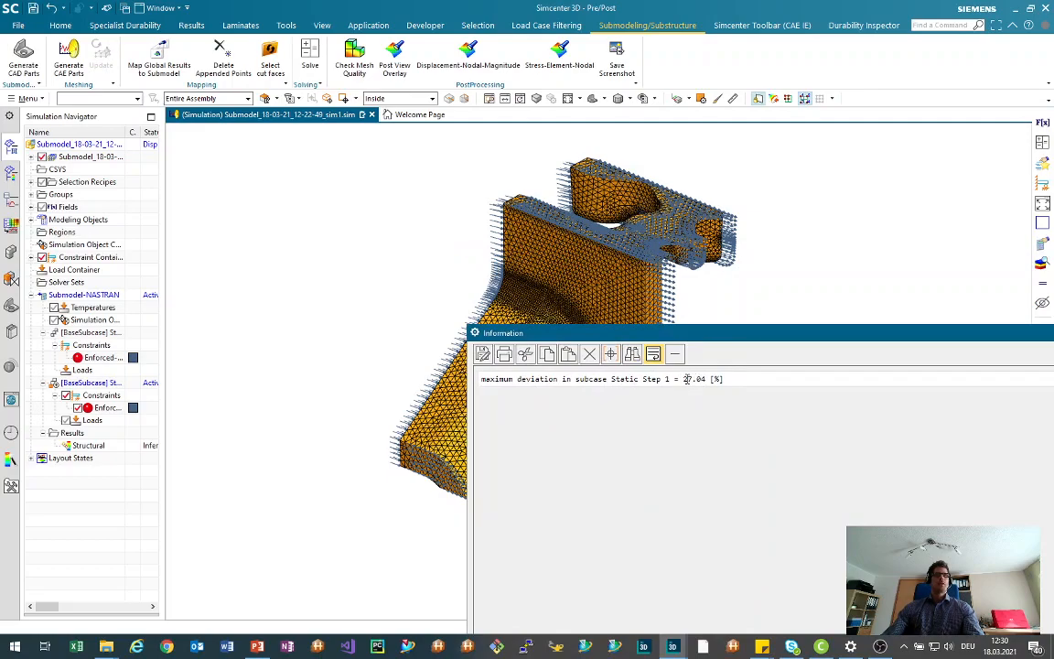
Close the deviation report and highlight the quality check group's elements on the submodel to inspect where they lie
click(1052, 334)
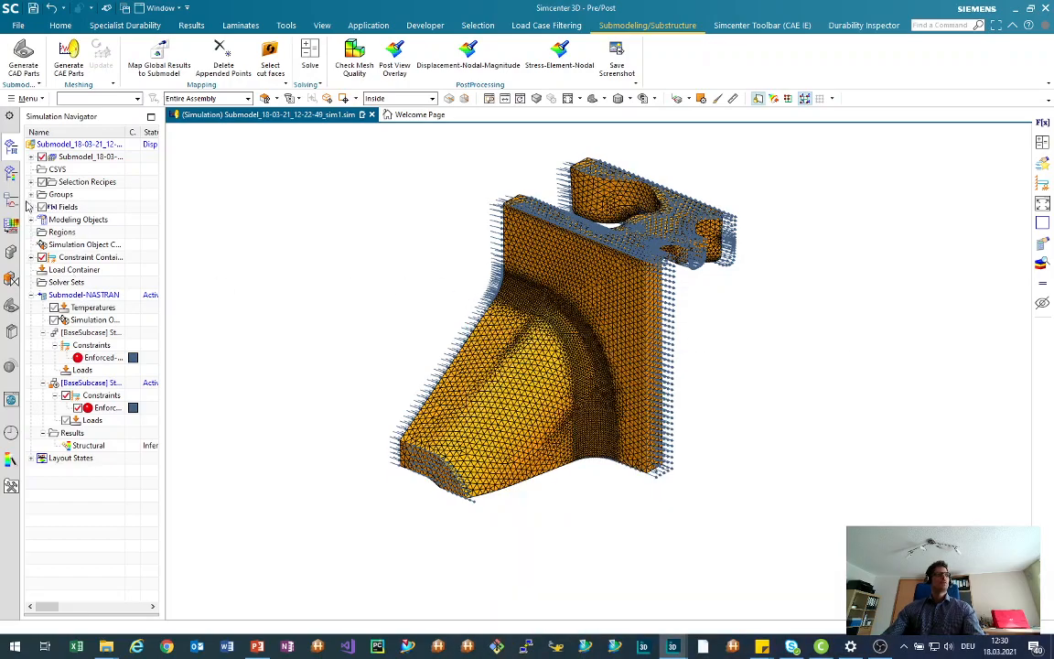
click(30, 194)
click(87, 207)
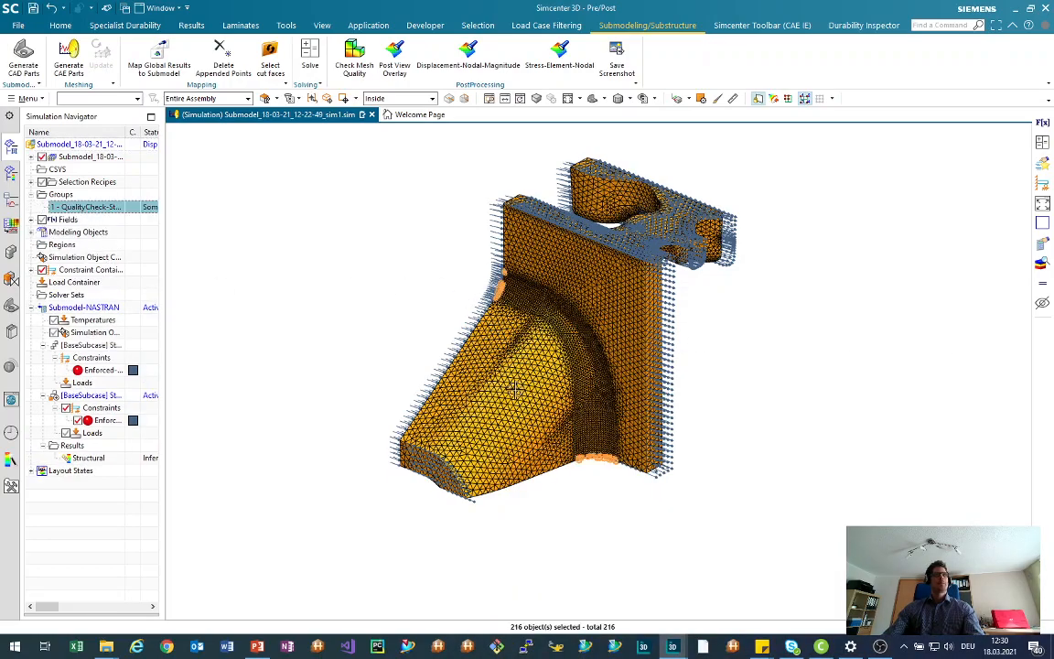
scroll(469, 295, up, 2)
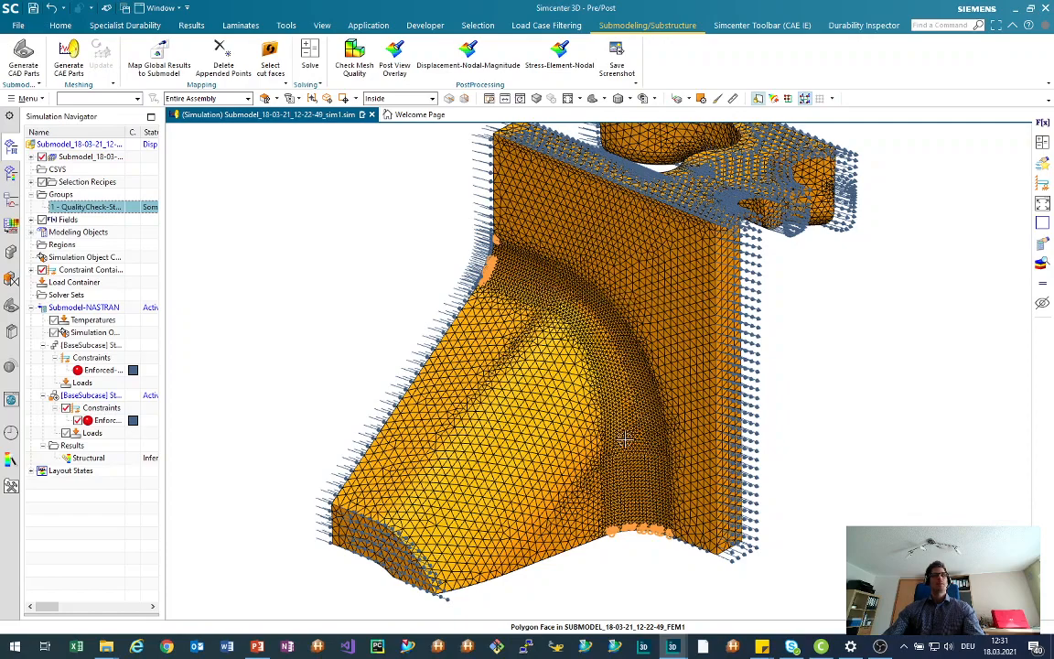
click(339, 295)
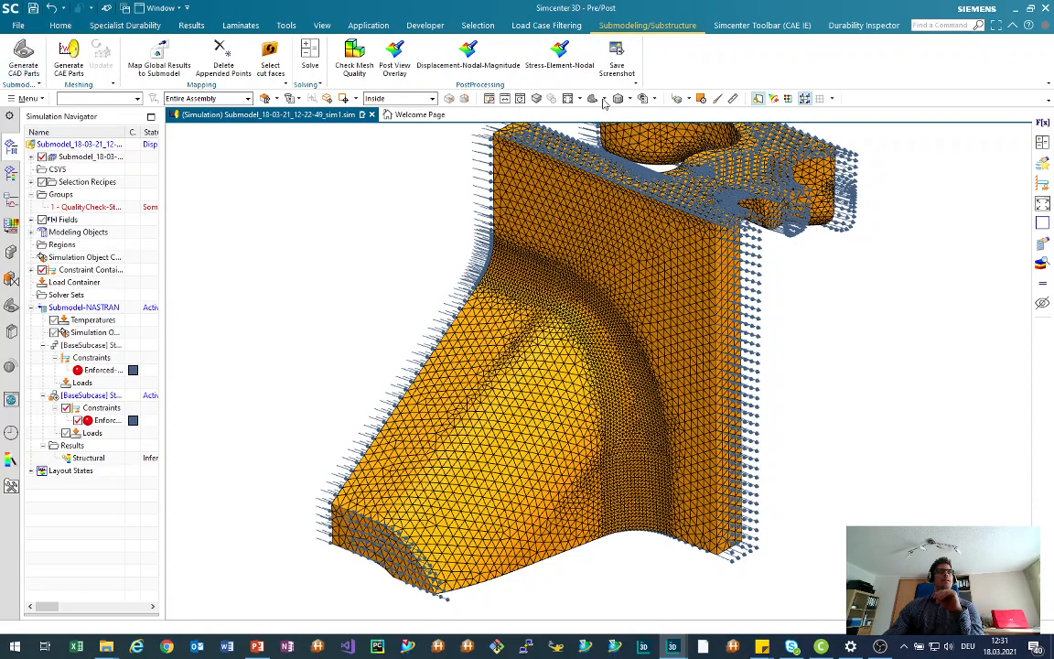
Start Durability Inspector with the submodel's Nastran input file submodel_18-03-21_12-22-49_sim1-submodel-nastran.dat as FE model
click(861, 28)
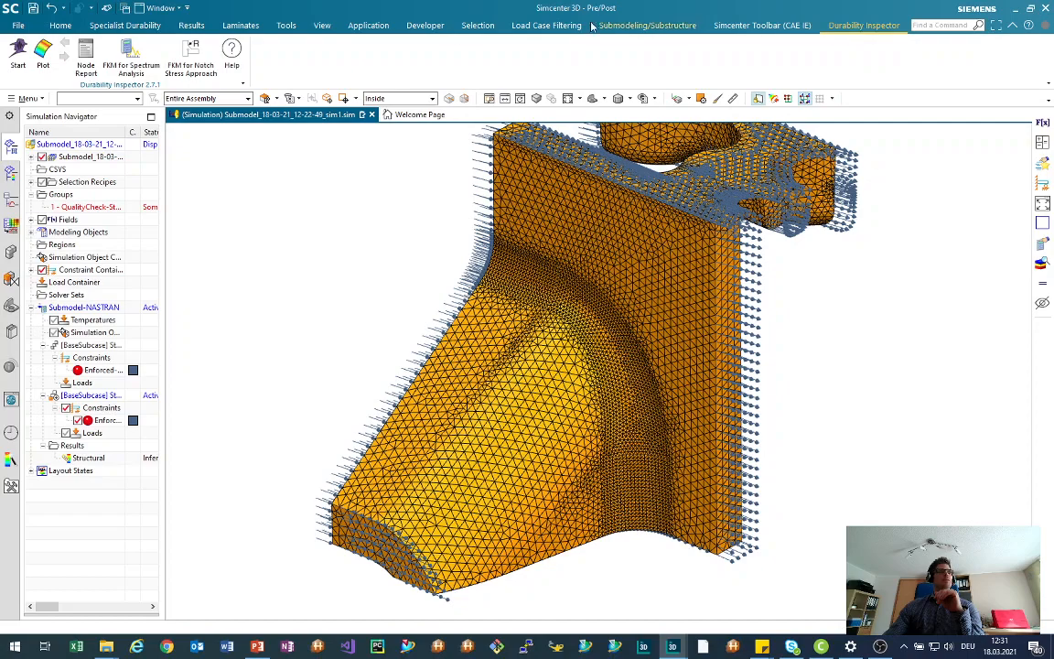
click(18, 57)
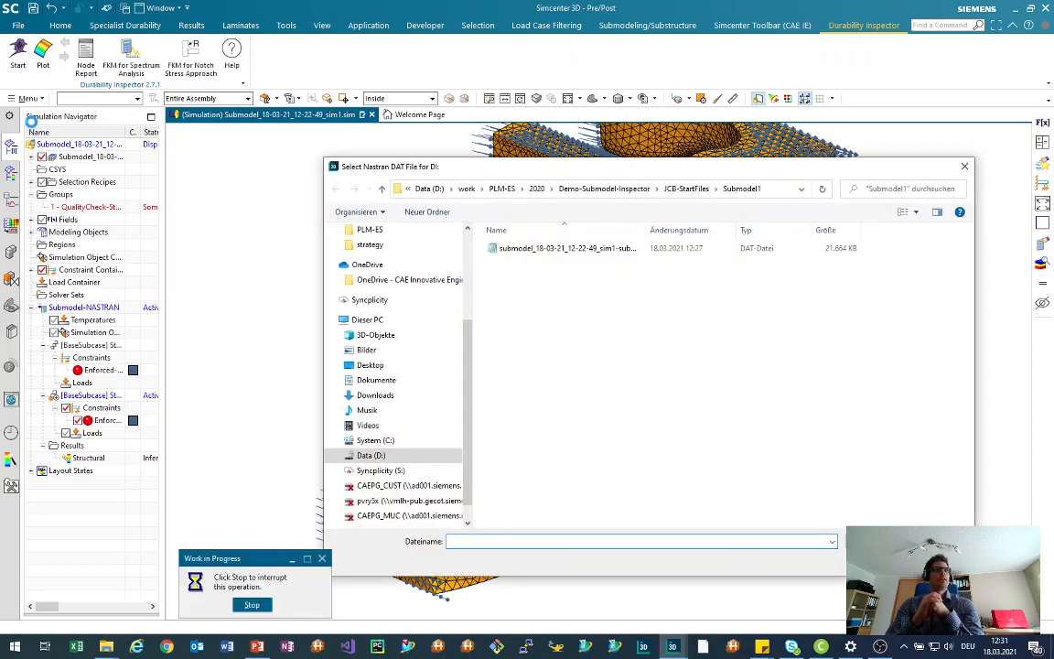
click(593, 248)
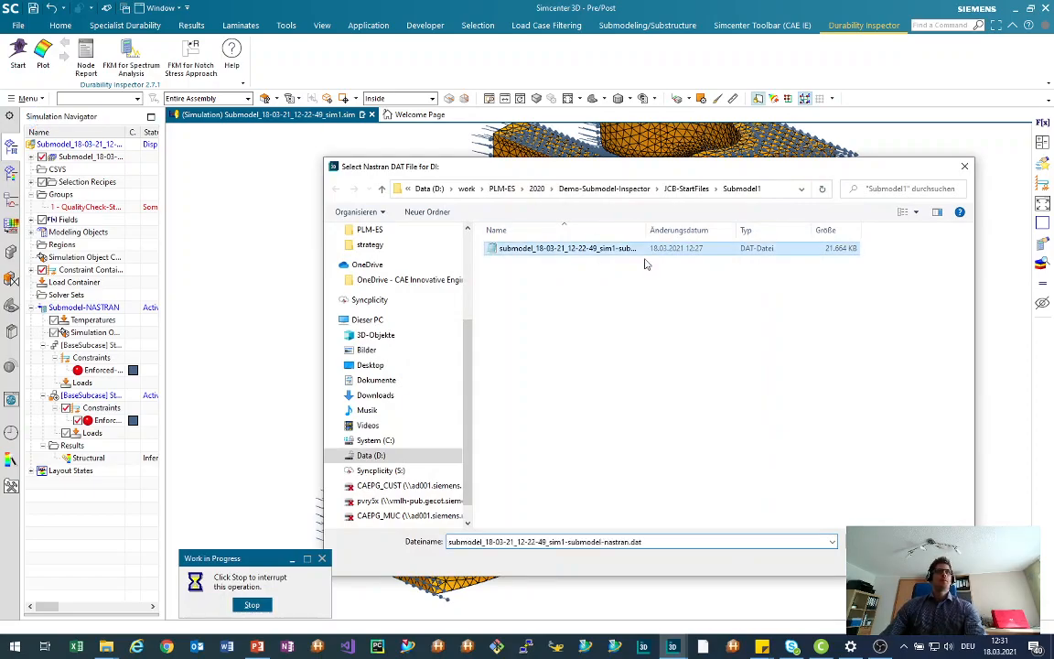
double_click(593, 248)
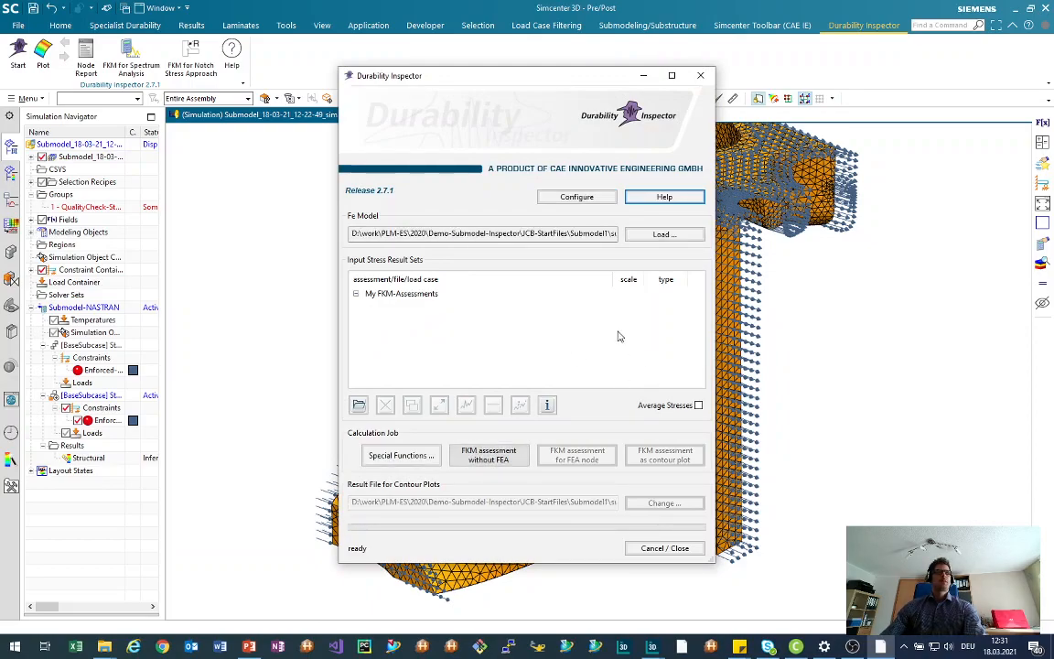
Load the submodel's OP2 stress results as input stress result sets and widen the Durability Inspector window slightly
click(359, 405)
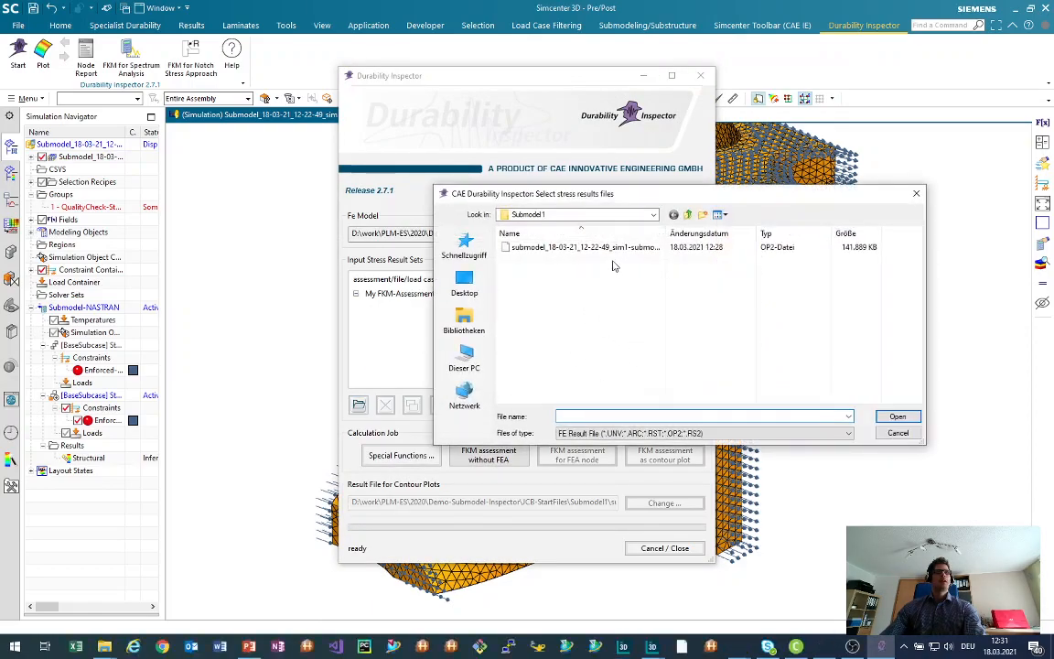
double_click(577, 247)
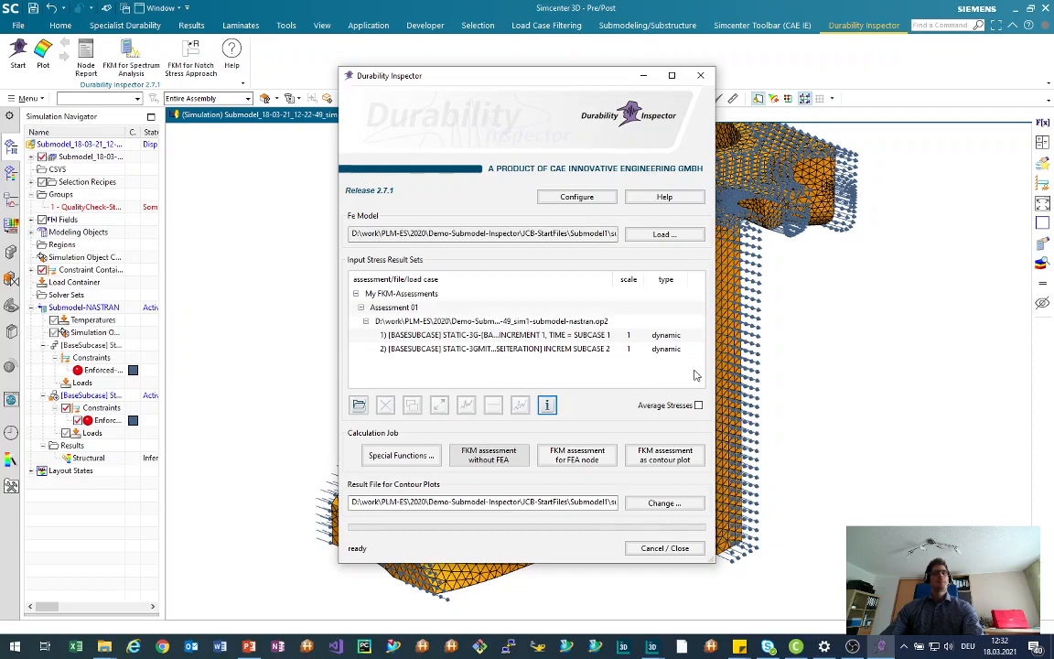
drag(714, 328, 731, 328)
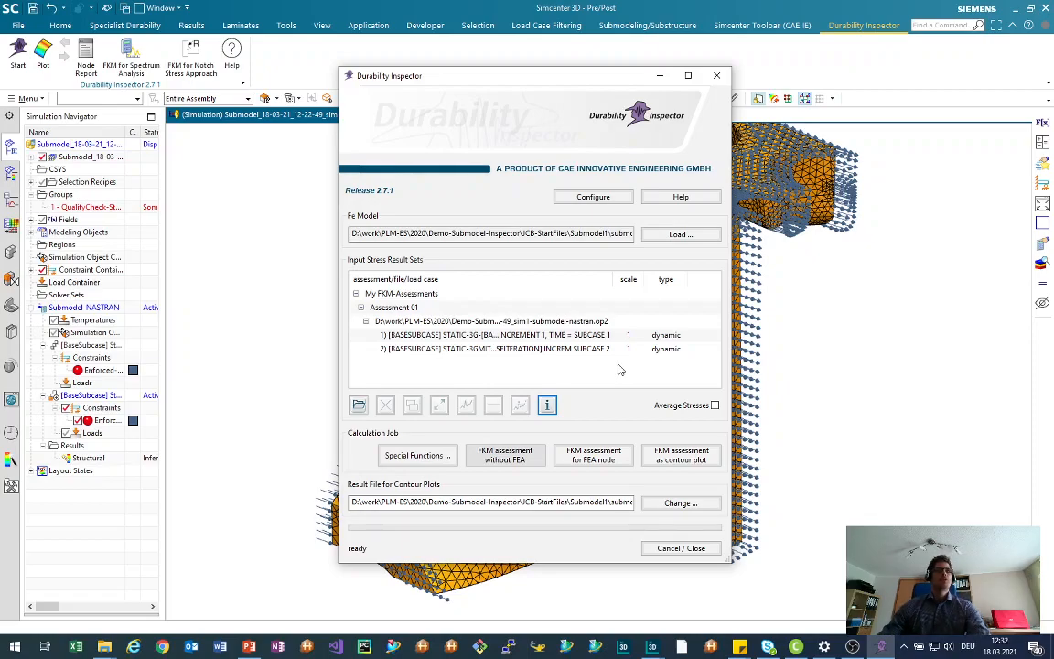
Set up an FKM assessment as contour plot, review the design factor, material, safety and stress spectrum settings, and solve it
click(699, 463)
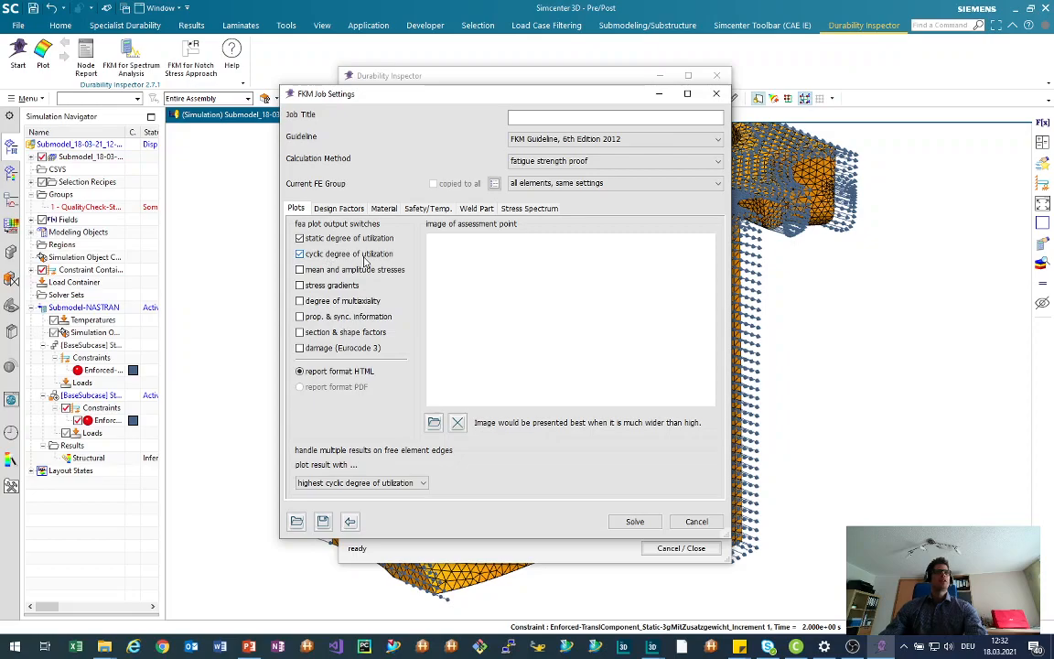
click(349, 210)
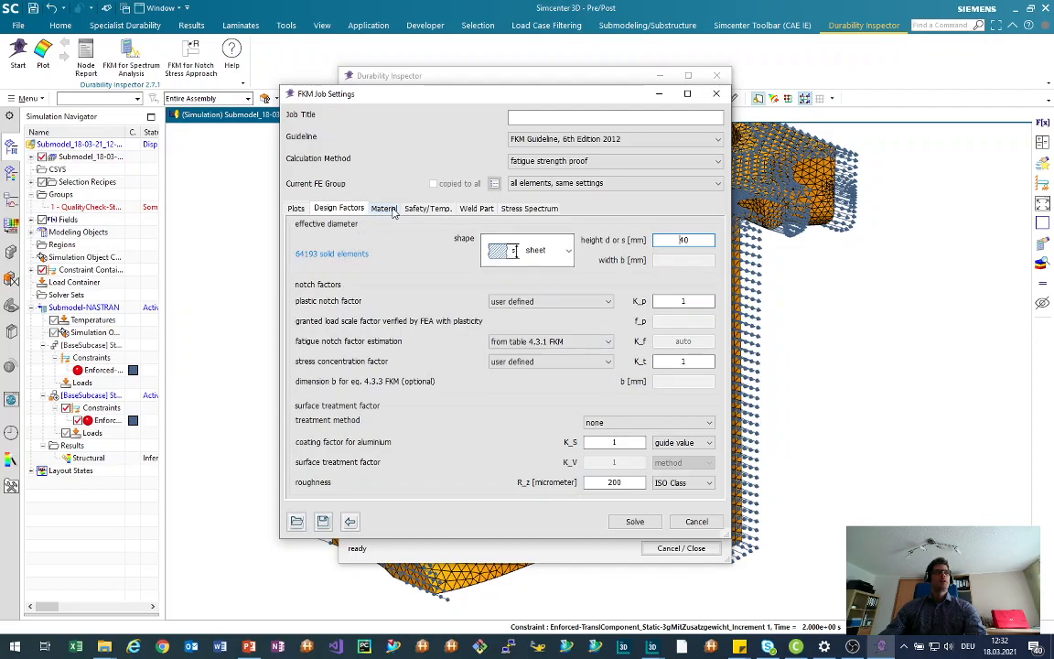
click(391, 211)
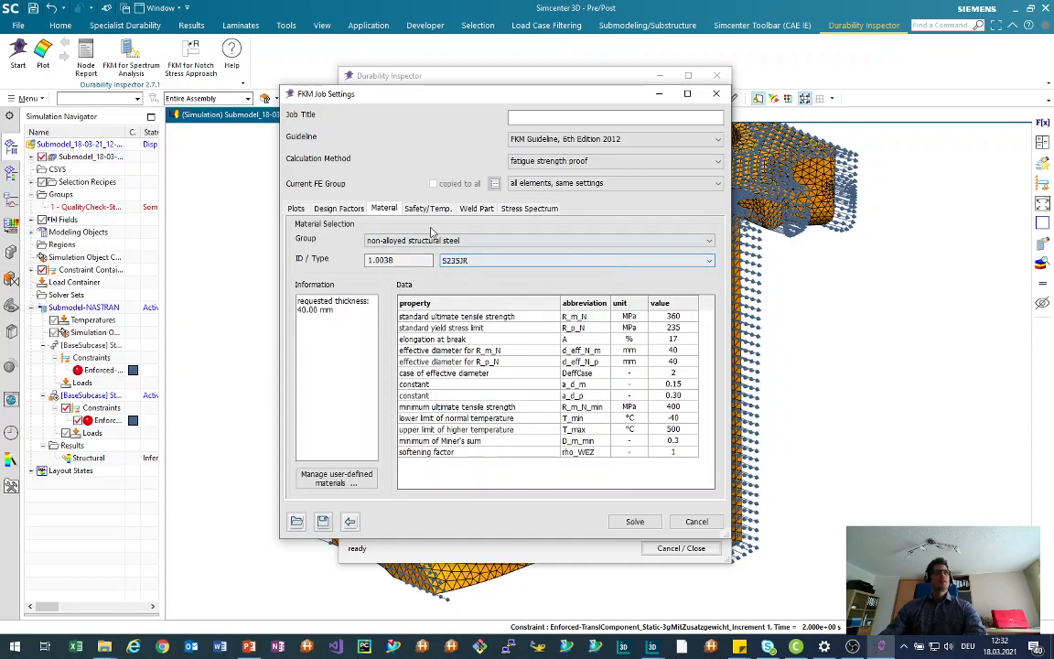
click(426, 211)
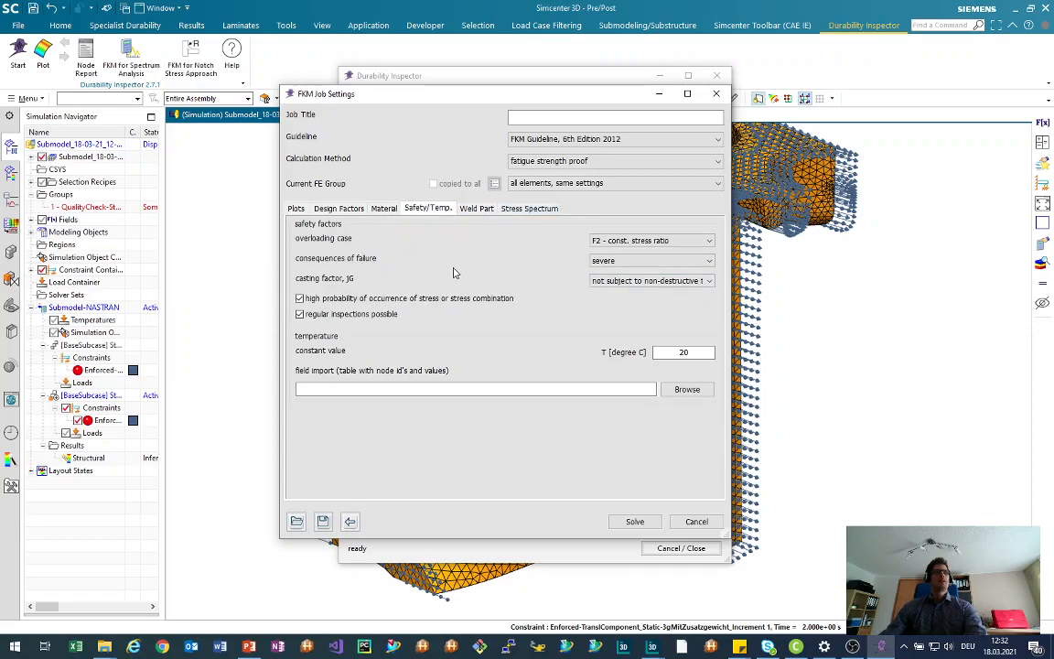
click(528, 210)
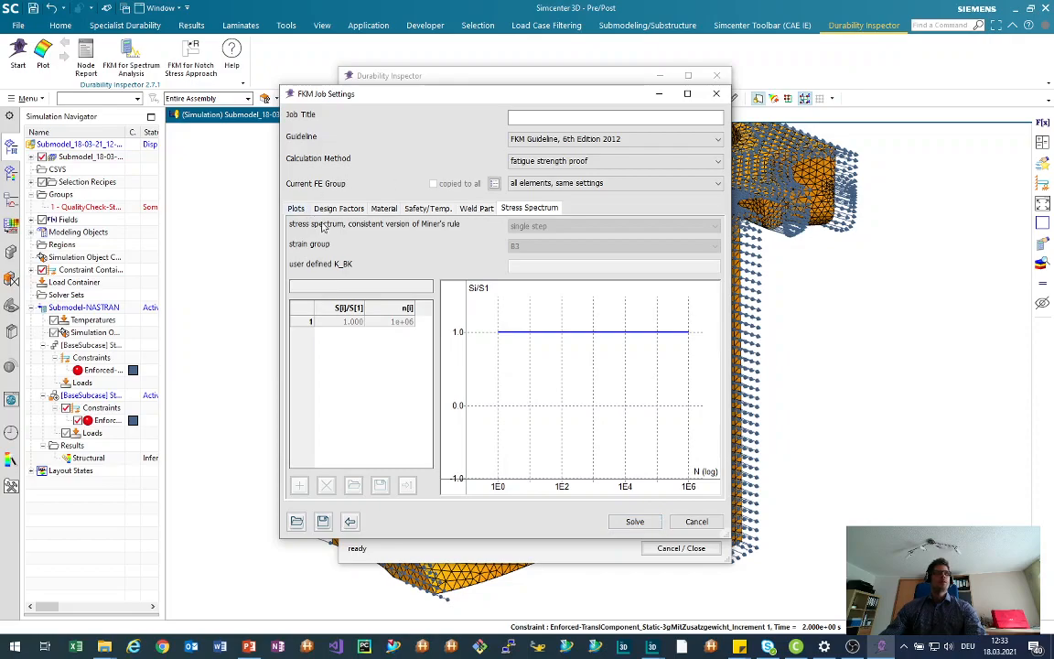
click(636, 521)
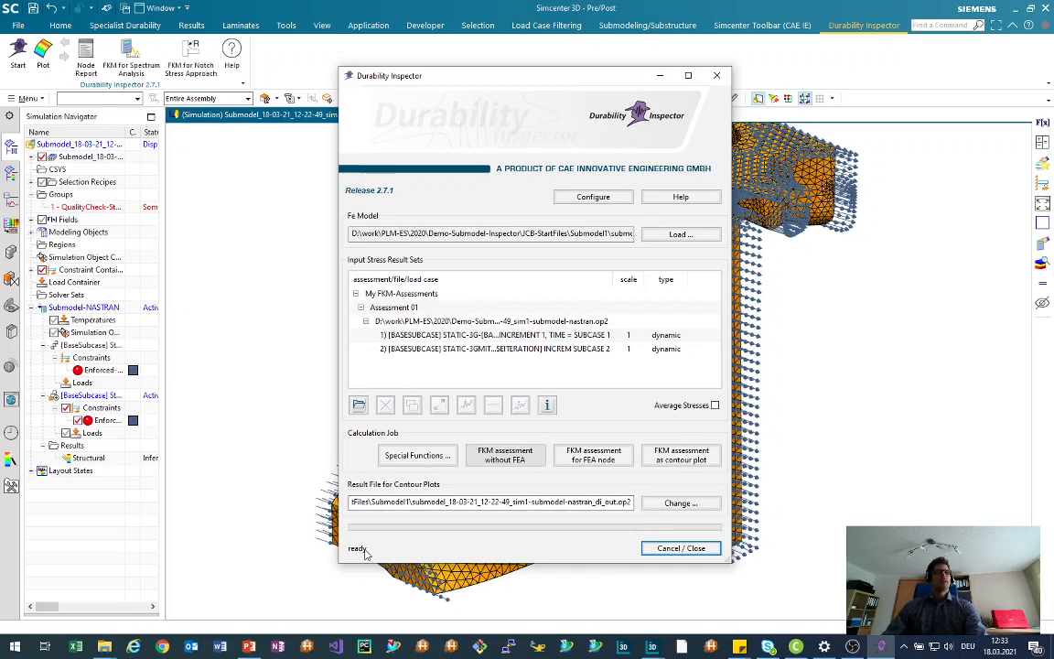
Plot the Maximum Cyclic Degree of Utilization from the Durability Inspector output OP2 file on the submodel
click(256, 299)
click(43, 55)
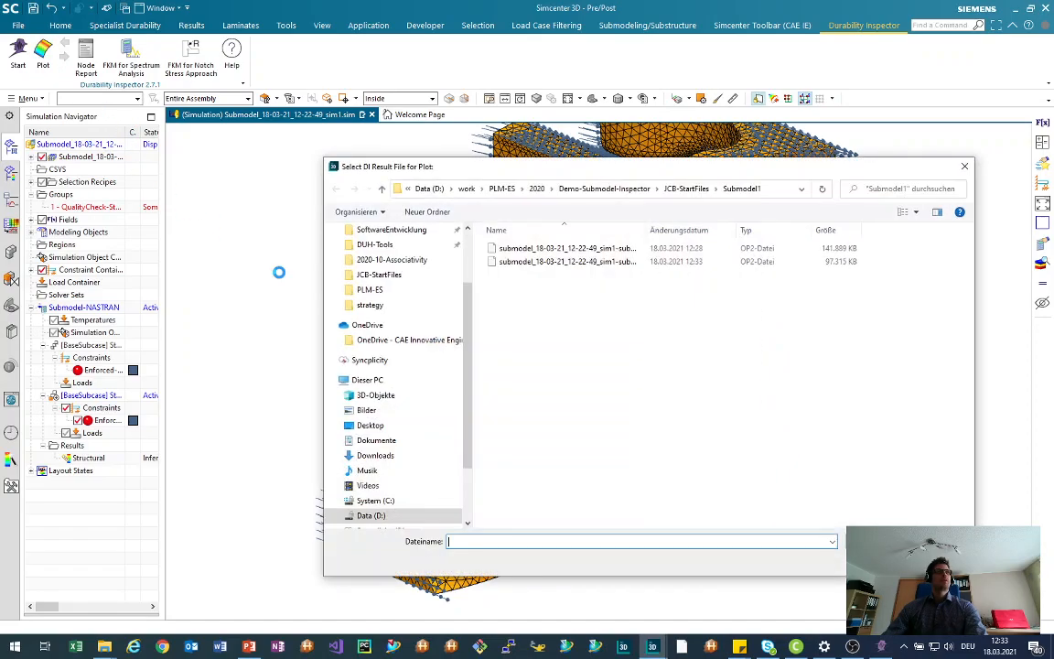
drag(650, 232, 707, 230)
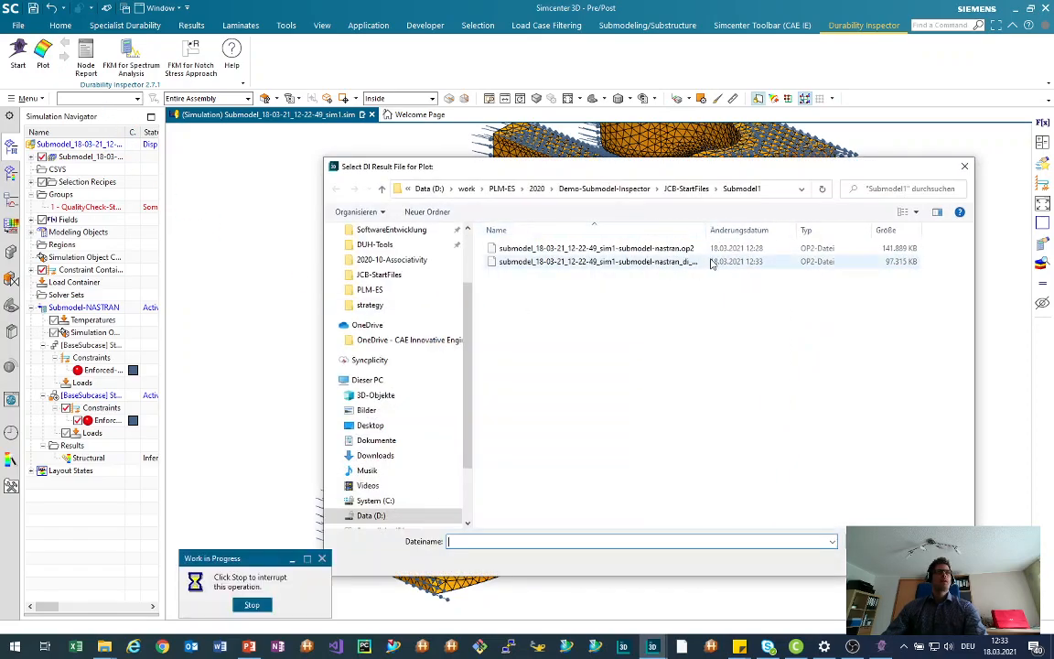
double_click(673, 261)
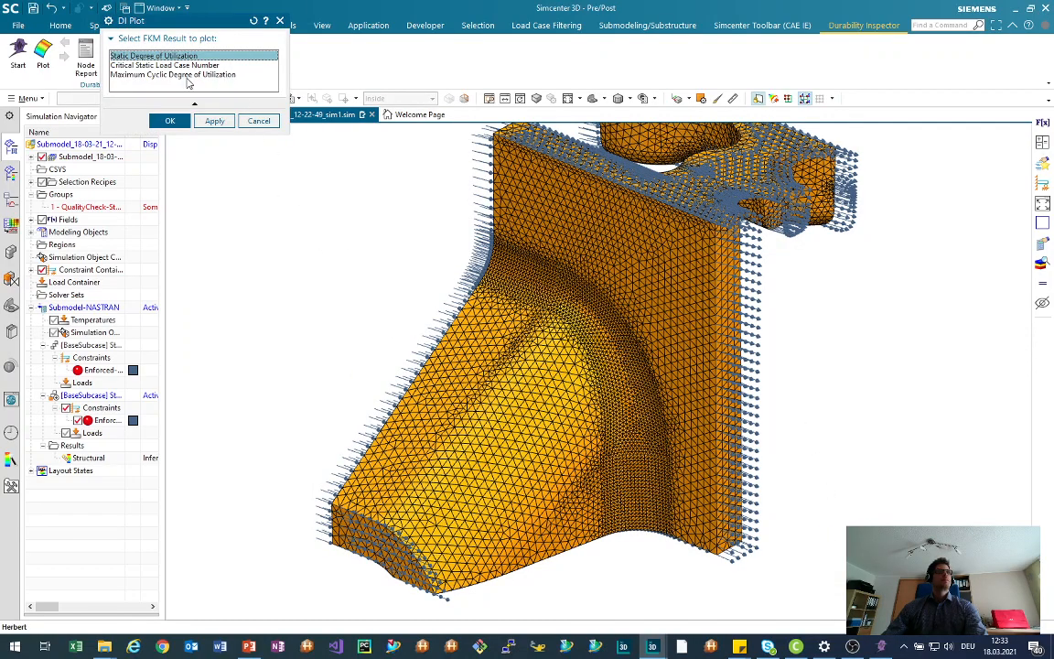
drag(150, 21, 166, 114)
click(205, 170)
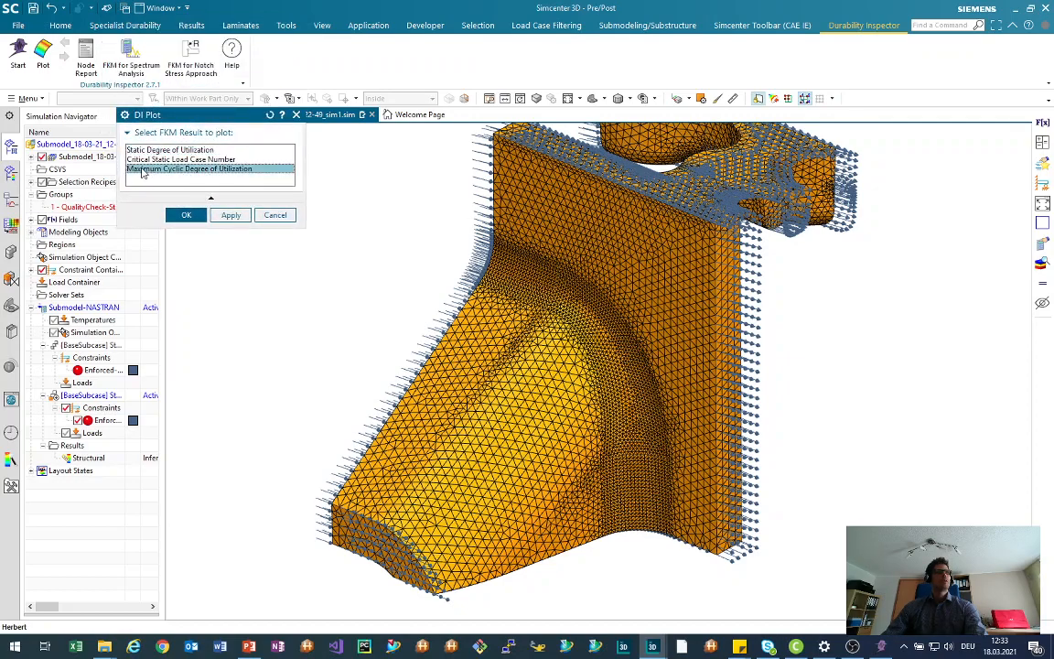
click(187, 215)
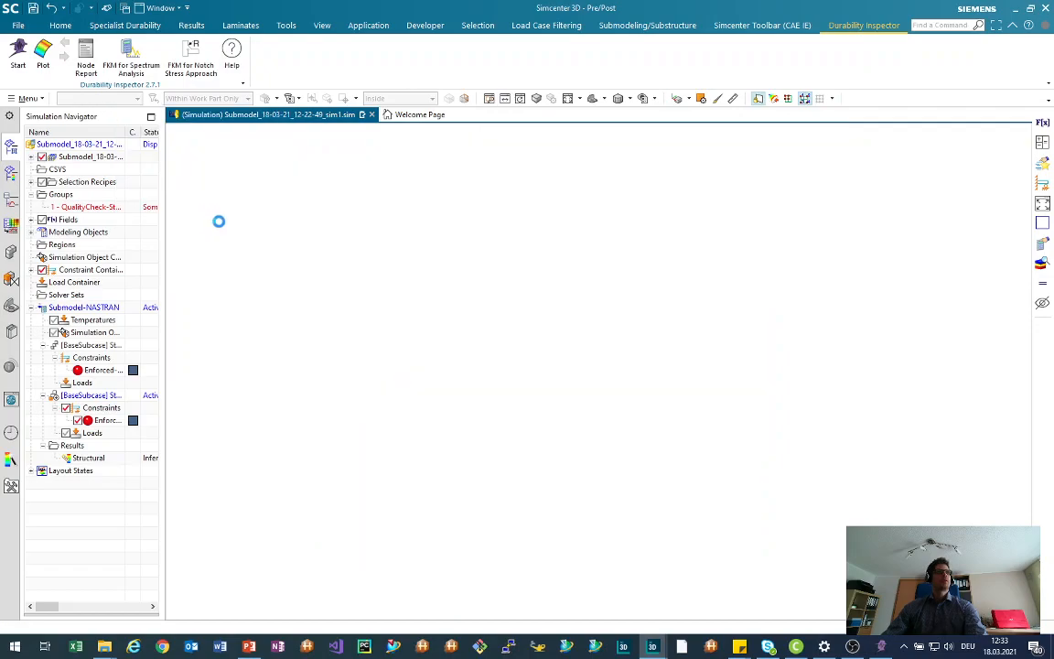
Set the utilization plot's legend extremes to Specified with a maximum of 1
middle_drag(383, 283, 505, 276)
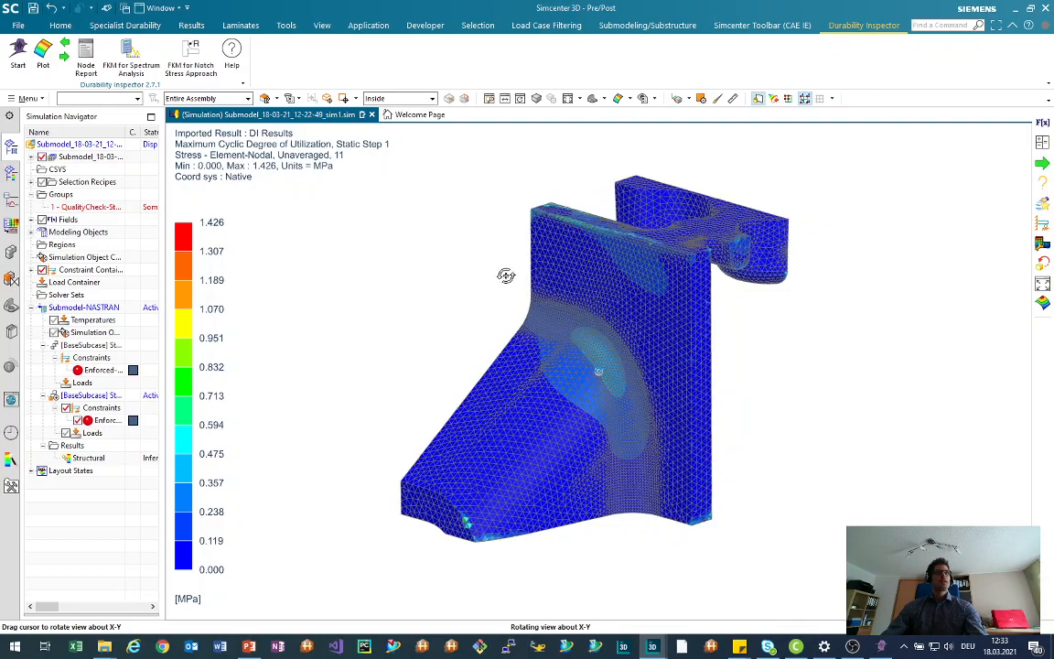
scroll(517, 303, up, 2)
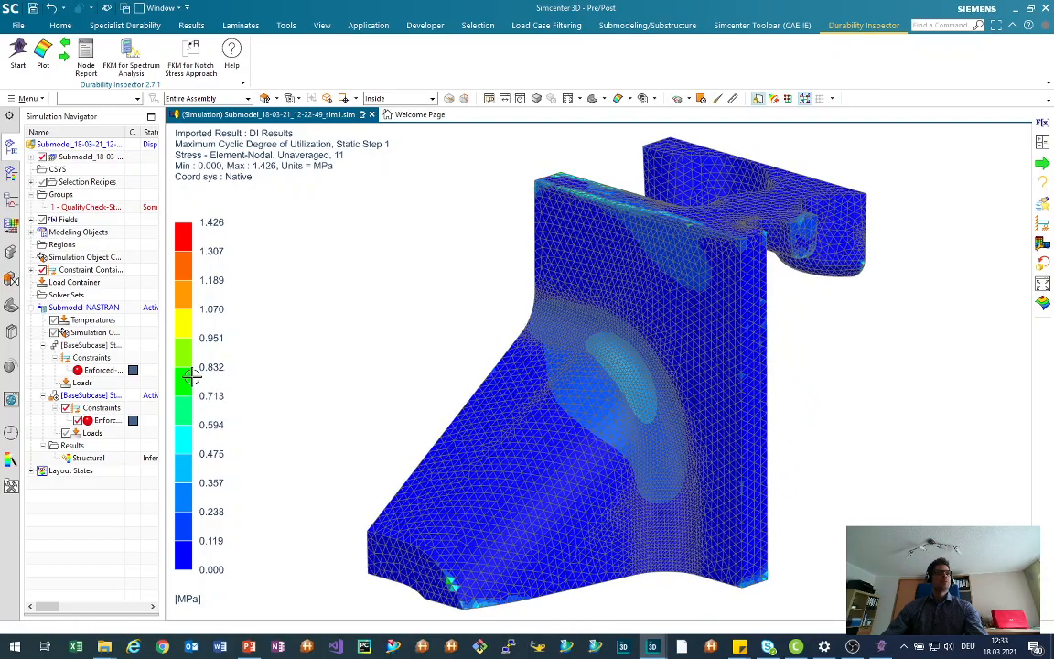
right_click(185, 435)
click(216, 562)
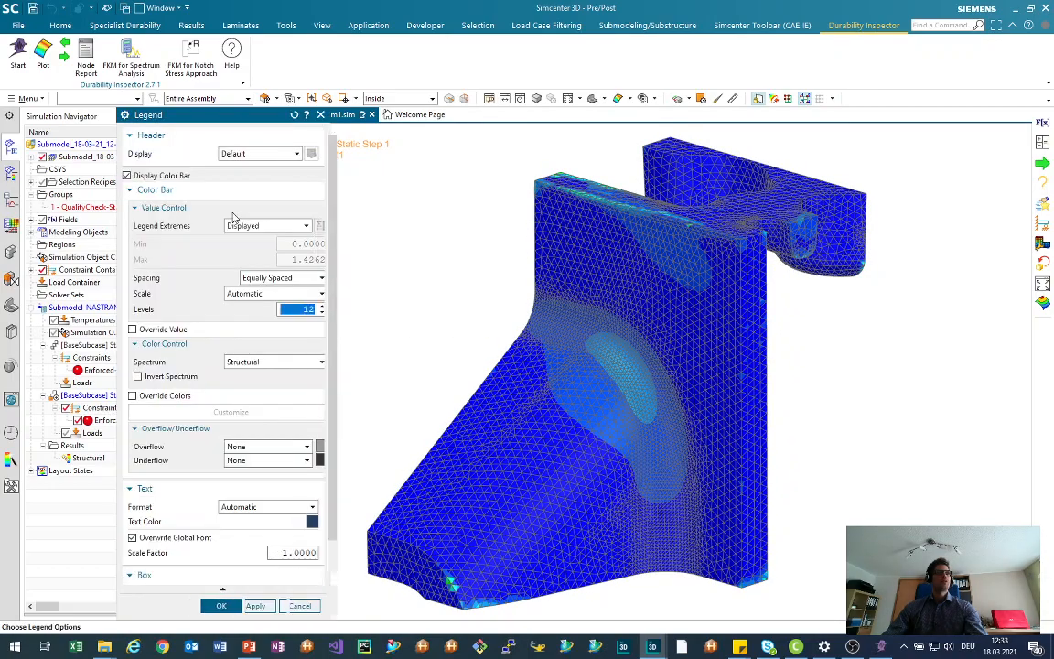
click(274, 226)
click(275, 259)
double_click(302, 259)
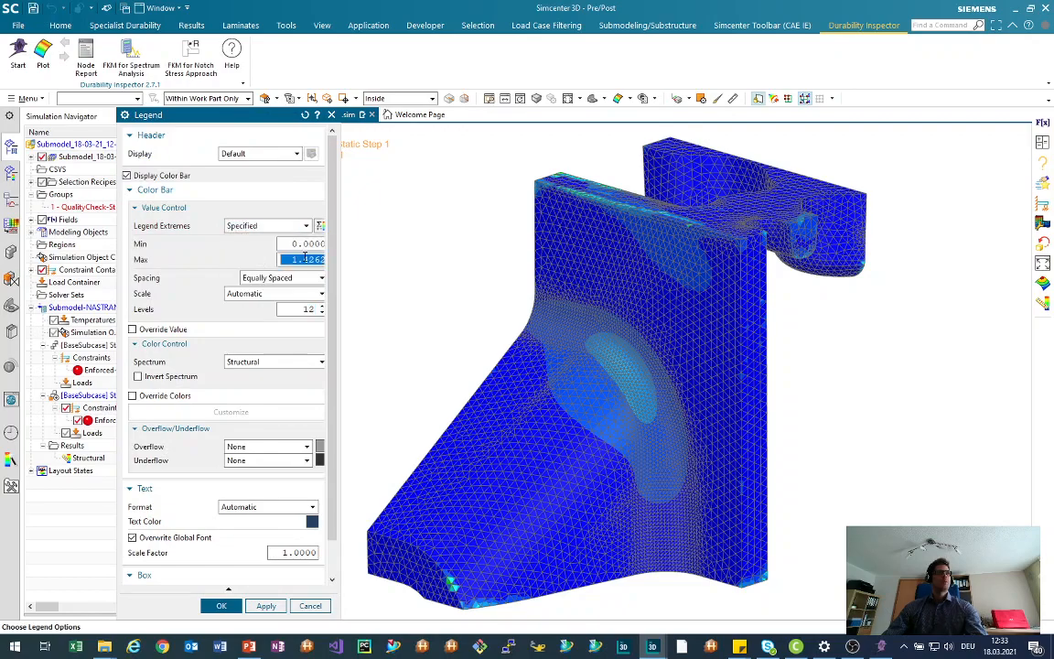
text(1)
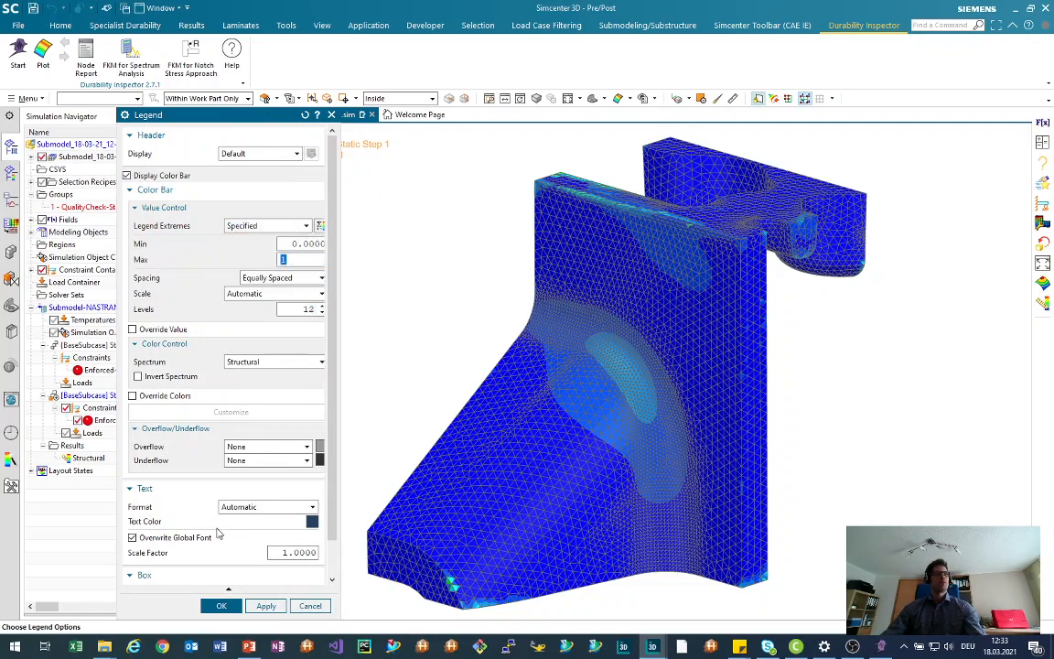
click(220, 606)
Examine the cyclic utilization contours around the fillet hotspot up close
middle_drag(405, 353, 560, 366)
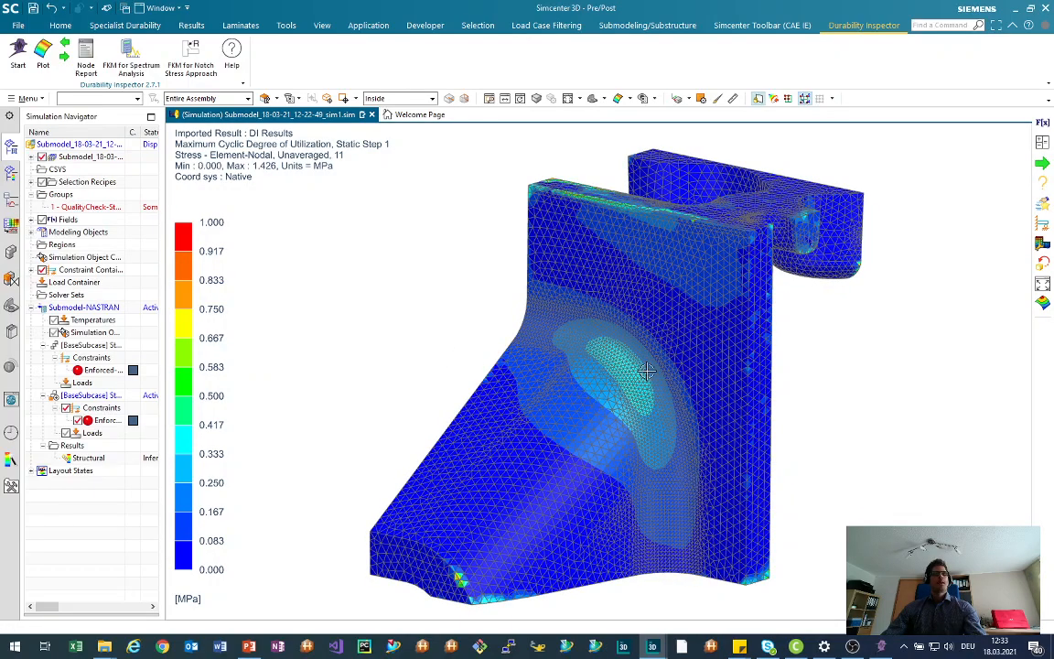
scroll(650, 370, up, 5)
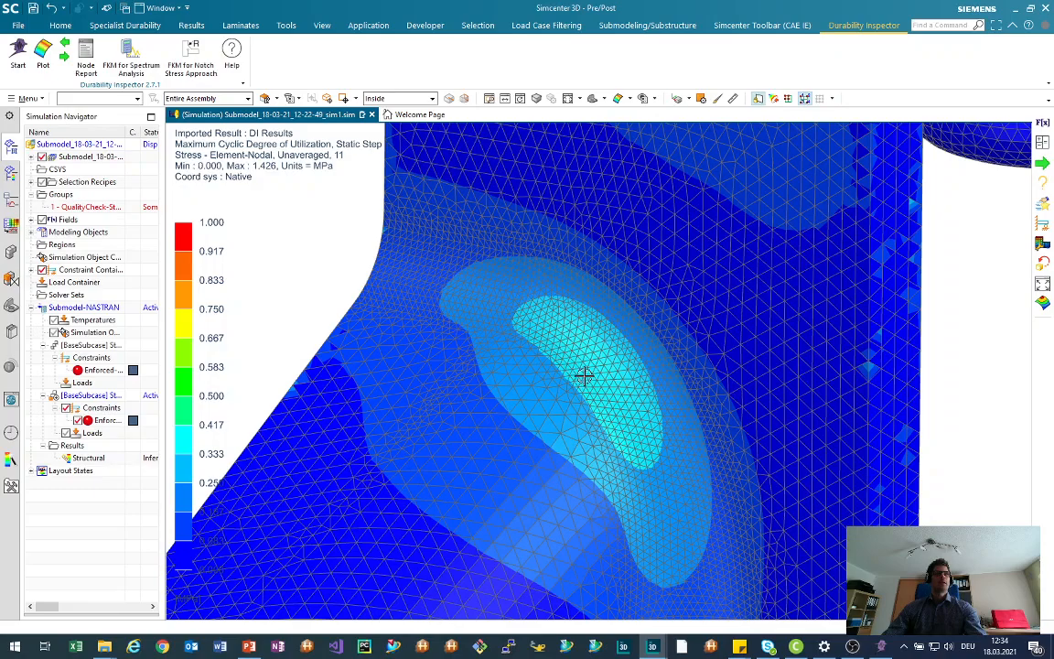
scroll(577, 352, up, 3)
scroll(577, 352, up, 2)
middle_drag(550, 352, 507, 360)
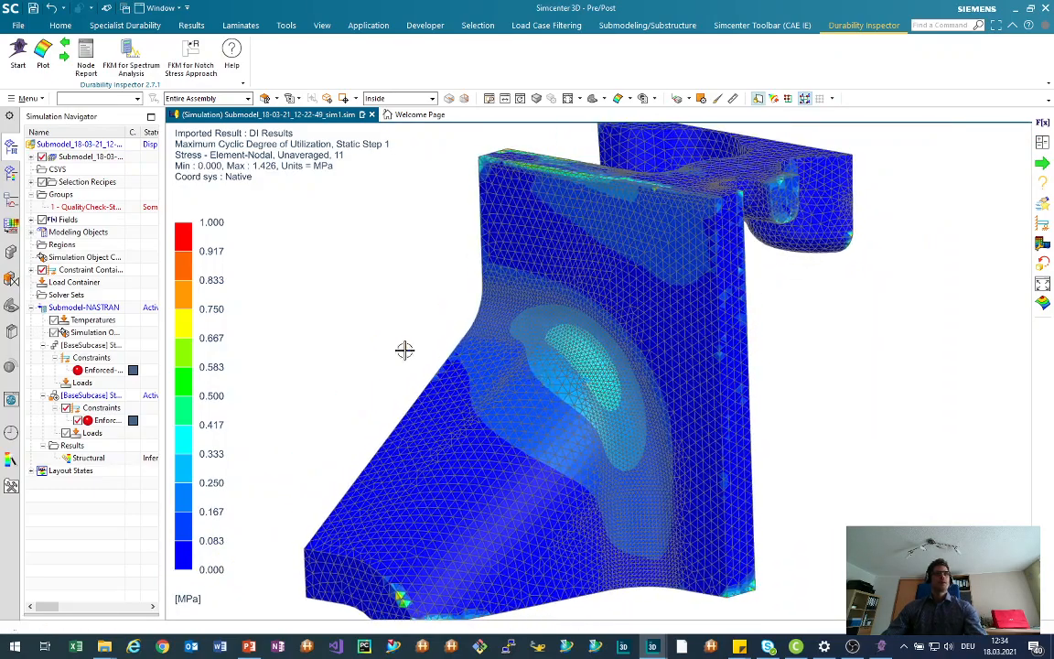